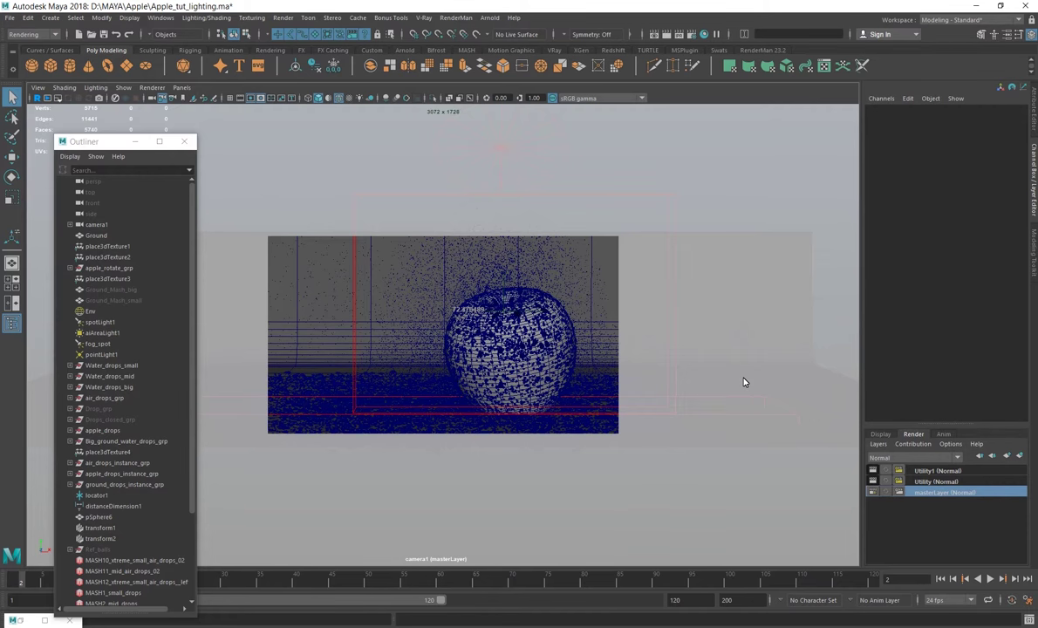
# Go through the scene's lights by selecting spotLight1, Env, aiAreaLight1 and pointLight1 one after another
pyautogui.click(108, 325)
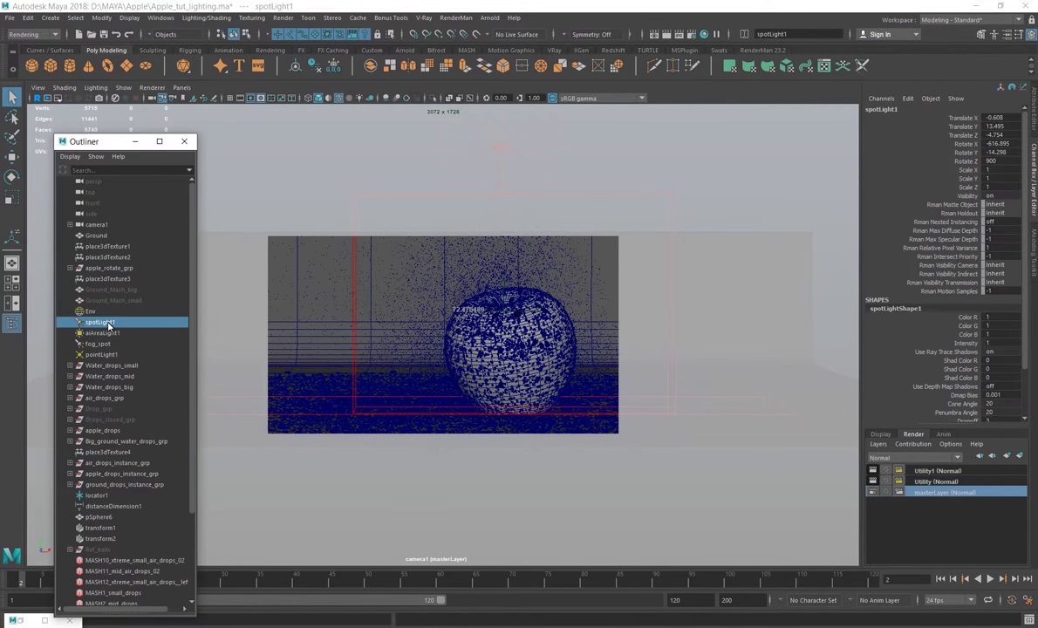
pyautogui.click(90, 312)
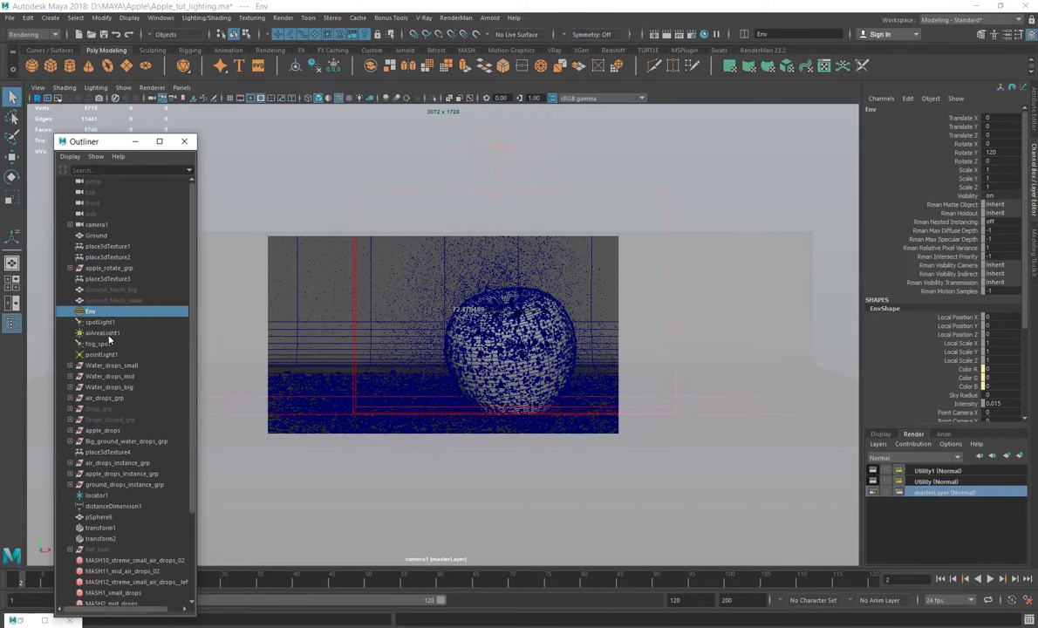
pyautogui.click(107, 335)
pyautogui.click(87, 355)
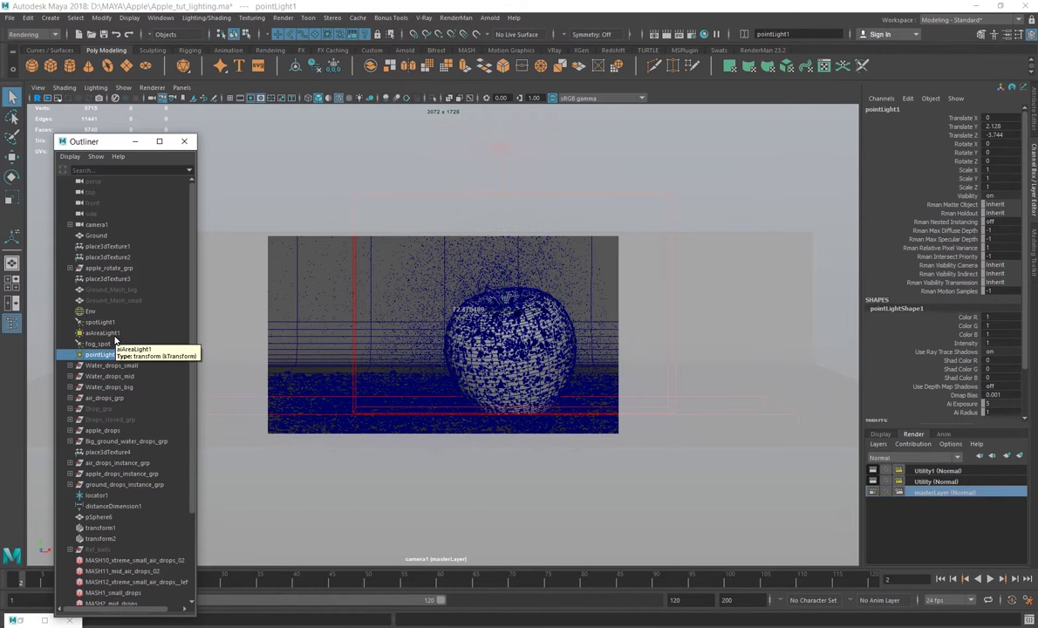
# Switch the viewport from camera1 to the perspective camera and bring the lights around the apple into view
pyautogui.click(181, 88)
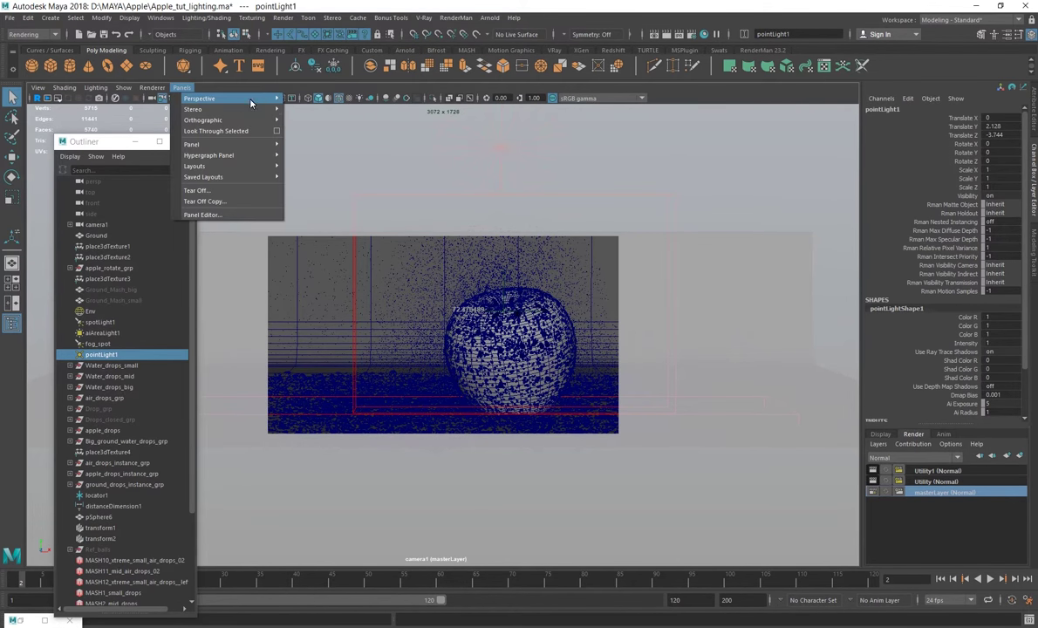
pyautogui.moveTo(251, 103)
pyautogui.click(314, 110)
pyautogui.keyDown('alt'); pyautogui.moveTo(486, 321); pyautogui.dragTo(561, 290); pyautogui.keyUp('alt')
pyautogui.scroll(2, 560, 290)
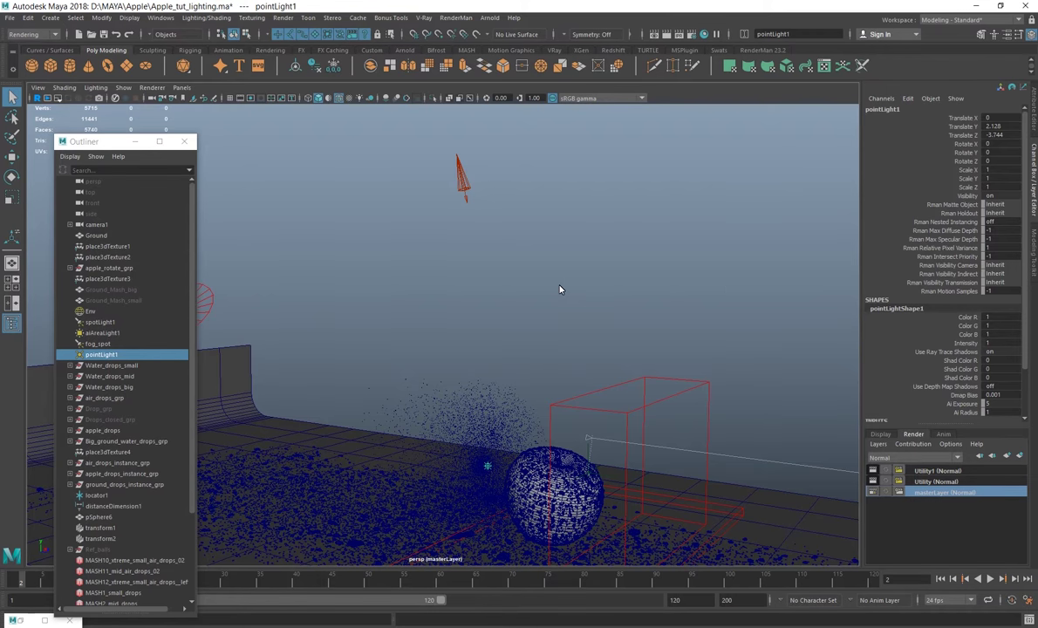
pyautogui.keyDown('alt'); pyautogui.moveTo(528, 258); pyautogui.dragTo(510, 306, button='middle'); pyautogui.keyUp('alt')
# Select spotLight1 above the apple and aiAreaLight1 near the backdrop, examining the placement of each in the scene
pyautogui.click(442, 227)
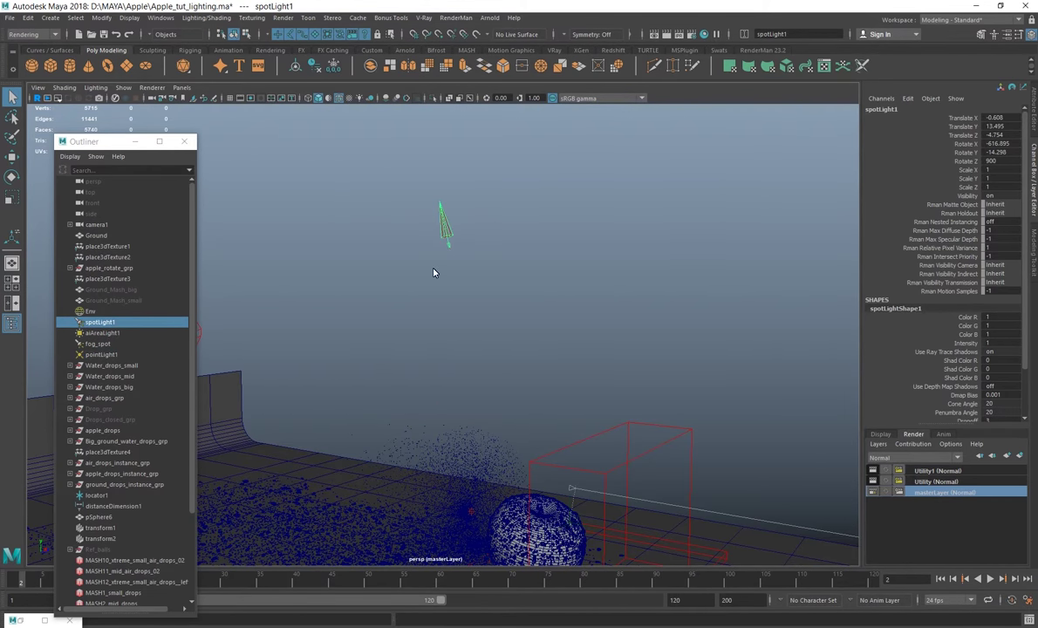
pyautogui.keyDown('alt'); pyautogui.moveTo(486, 320); pyautogui.dragTo(518, 387); pyautogui.keyUp('alt')
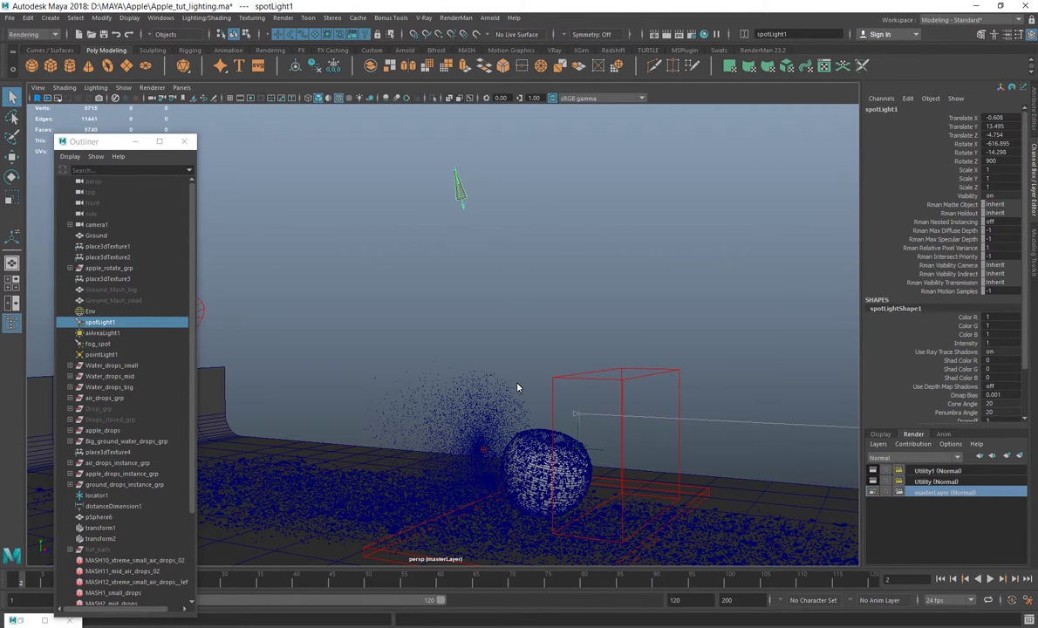
pyautogui.keyDown('alt'); pyautogui.moveTo(431, 331); pyautogui.dragTo(332, 308); pyautogui.keyUp('alt')
pyautogui.click(329, 309)
pyautogui.keyDown('alt'); pyautogui.moveTo(492, 295); pyautogui.dragTo(704, 395); pyautogui.keyUp('alt')
pyautogui.keyDown('alt'); pyautogui.moveTo(587, 369); pyautogui.dragTo(519, 371); pyautogui.keyUp('alt')
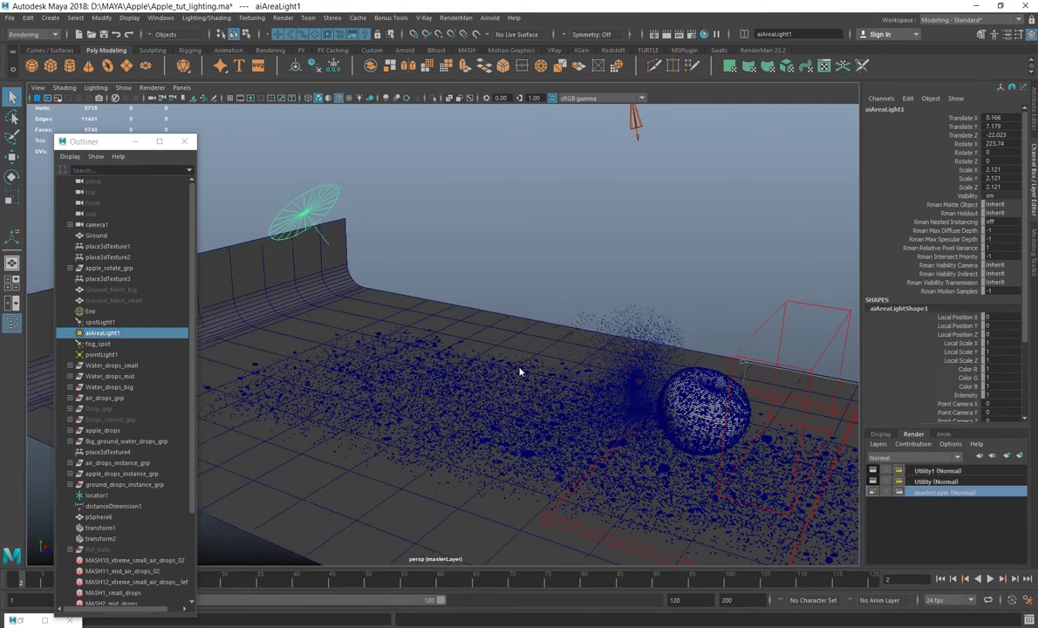
pyautogui.keyDown('alt'); pyautogui.moveTo(720, 453); pyautogui.dragTo(551, 363); pyautogui.keyUp('alt')
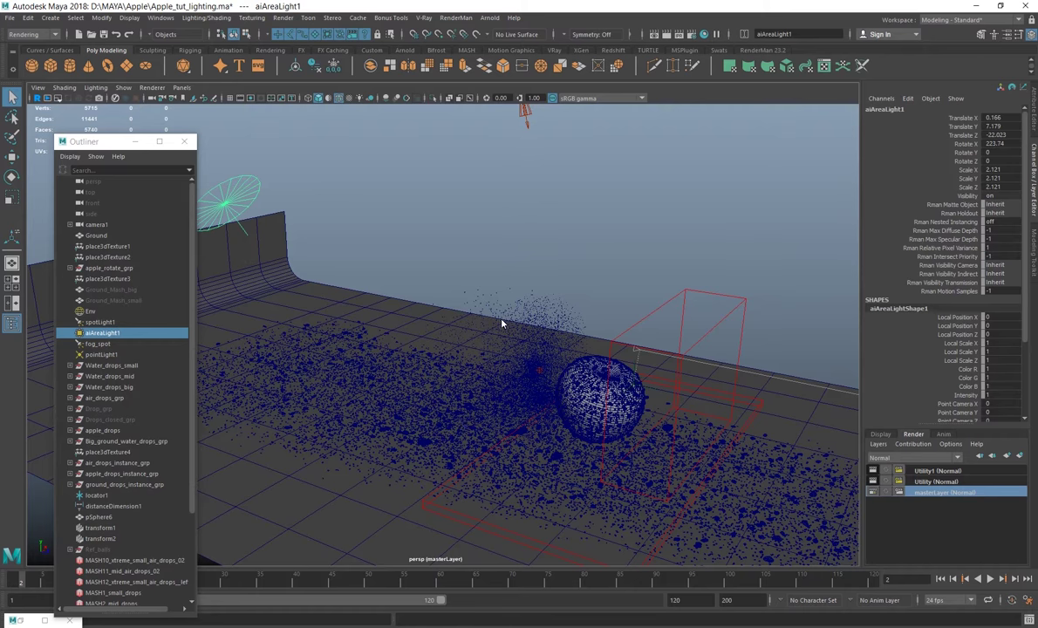
pyautogui.keyDown('alt'); pyautogui.moveTo(502, 322); pyautogui.dragTo(563, 384); pyautogui.keyUp('alt')
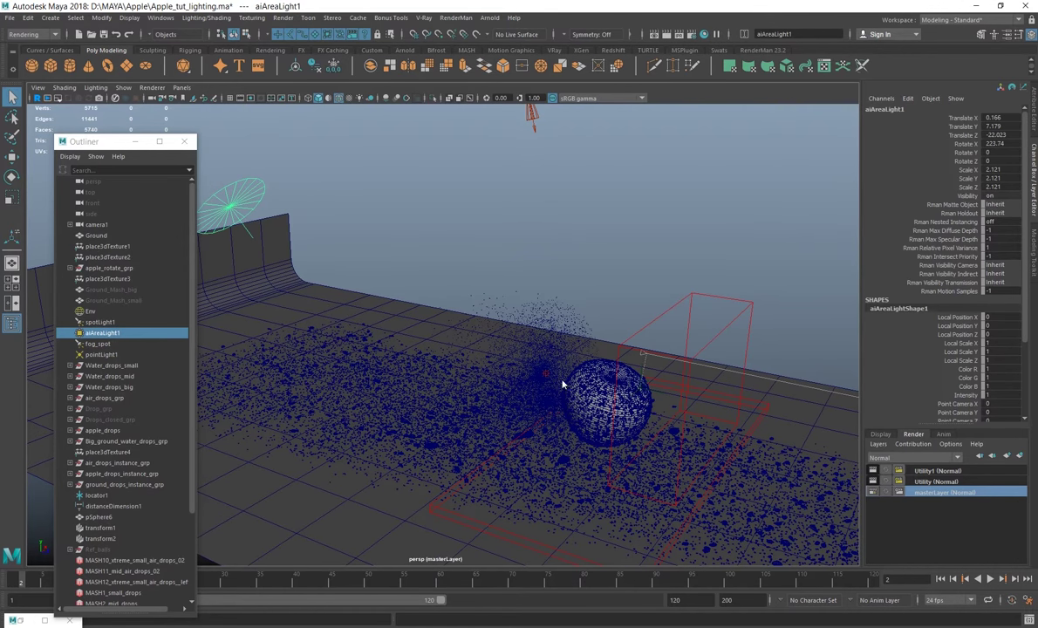
# Select fog_spot and pointLight1, and inspect the point light's position behind the apple from several angles
pyautogui.click(100, 344)
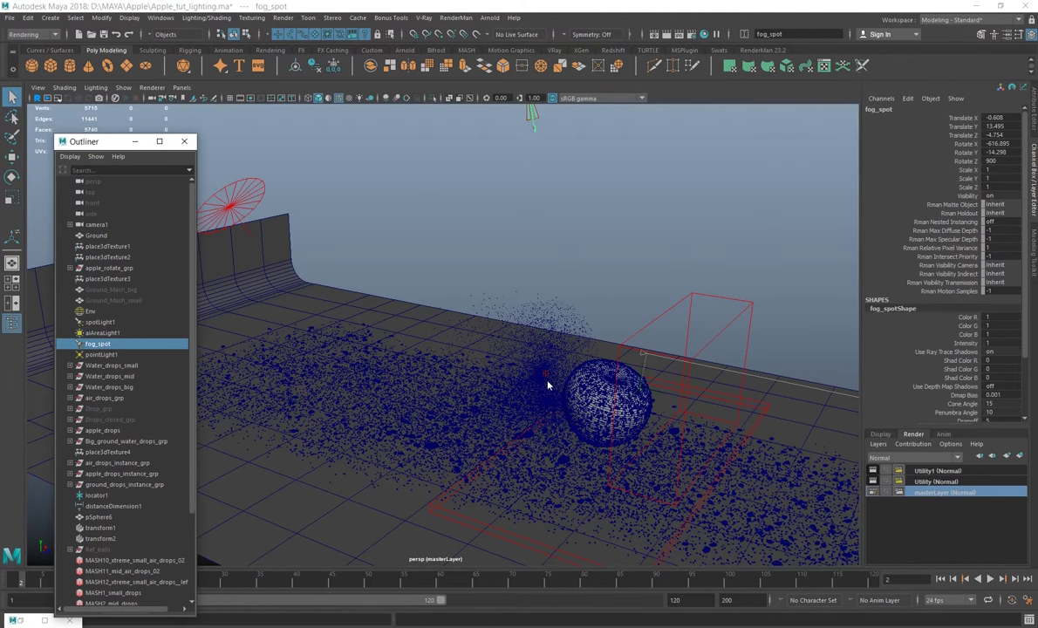
pyautogui.click(100, 354)
pyautogui.keyDown('alt'); pyautogui.moveTo(498, 424); pyautogui.dragTo(523, 422); pyautogui.keyUp('alt')
pyautogui.keyDown('alt'); pyautogui.moveTo(524, 423); pyautogui.dragTo(648, 464, button='right'); pyautogui.keyUp('alt')
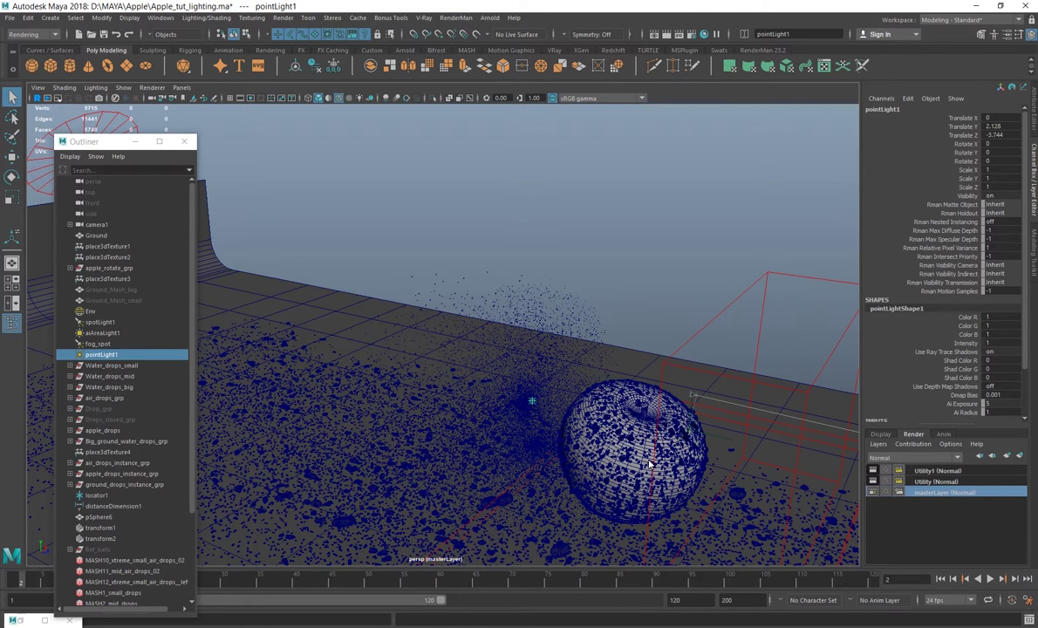
pyautogui.scroll(3, 547, 381)
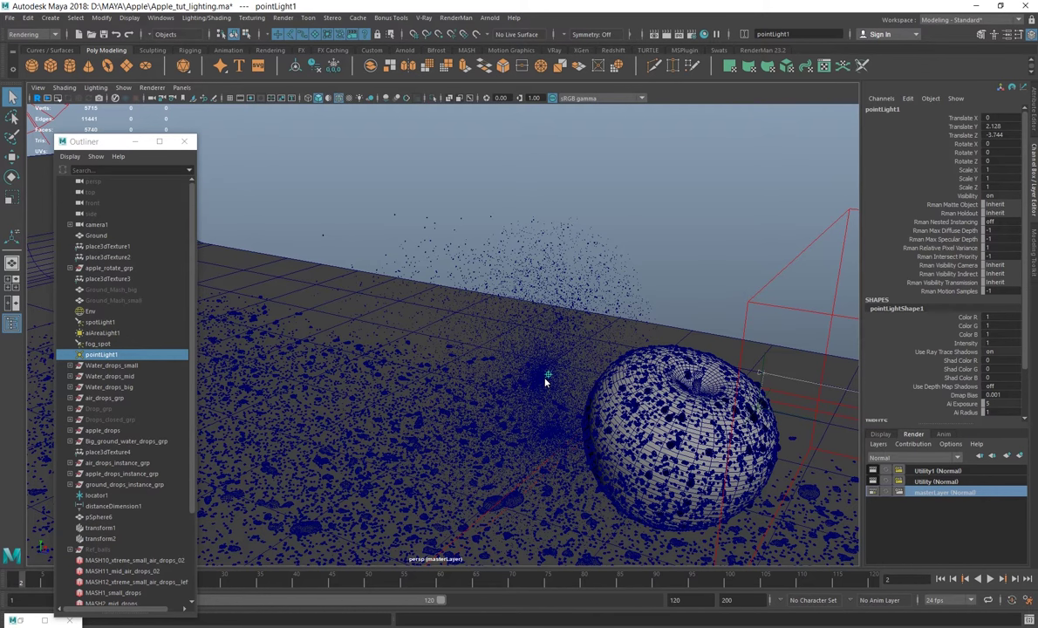
pyautogui.keyDown('alt'); pyautogui.moveTo(568, 375); pyautogui.dragTo(284, 464); pyautogui.keyUp('alt')
pyautogui.keyDown('alt'); pyautogui.moveTo(463, 280); pyautogui.dragTo(477, 343); pyautogui.keyUp('alt')
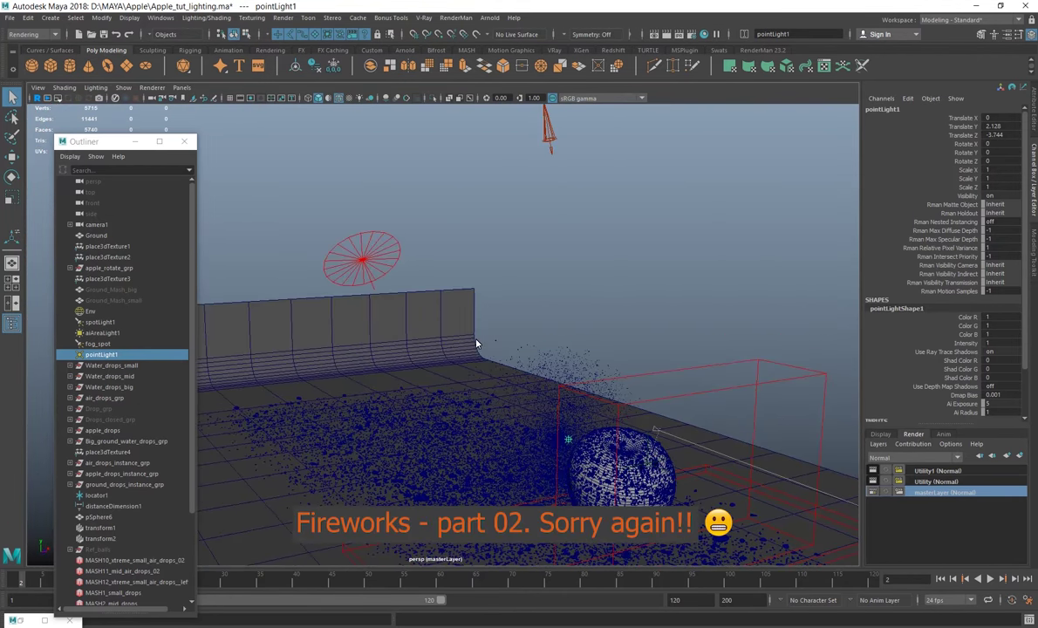
# Select spotLight1 and examine the whole lighting layout around the apple and backdrop
pyautogui.click(101, 322)
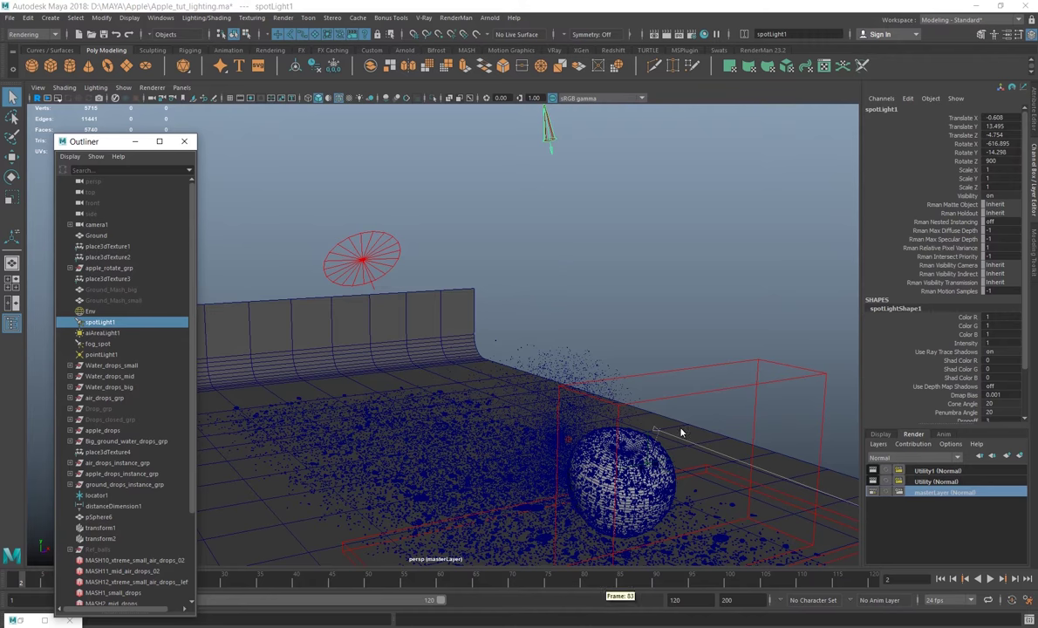
pyautogui.keyDown('alt'); pyautogui.moveTo(556, 352); pyautogui.dragTo(566, 290); pyautogui.keyUp('alt')
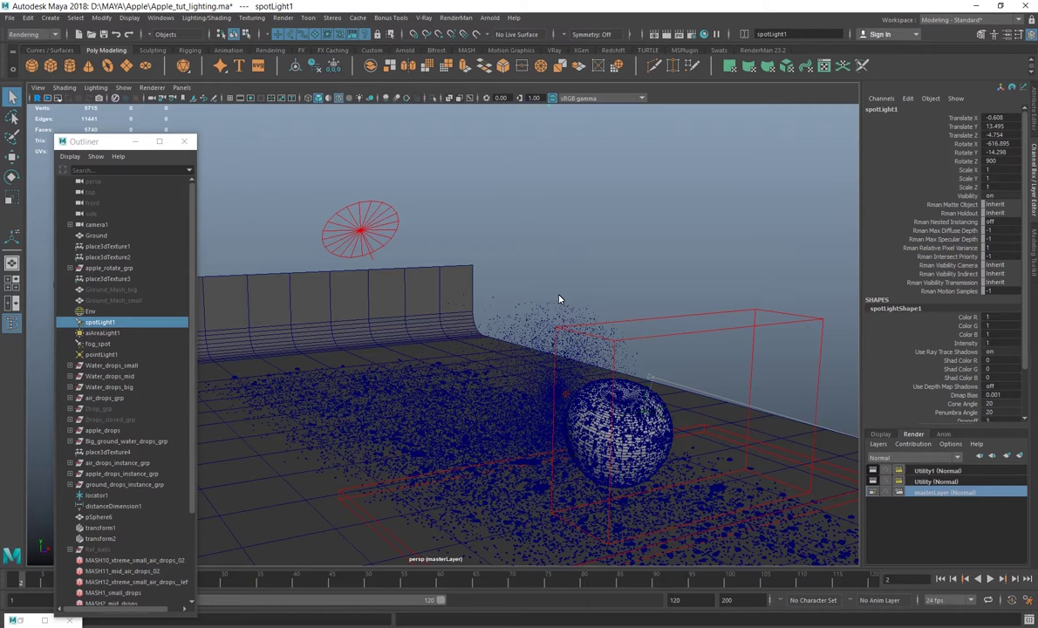
pyautogui.keyDown('alt'); pyautogui.moveTo(535, 301); pyautogui.dragTo(532, 269, button='middle'); pyautogui.keyUp('alt')
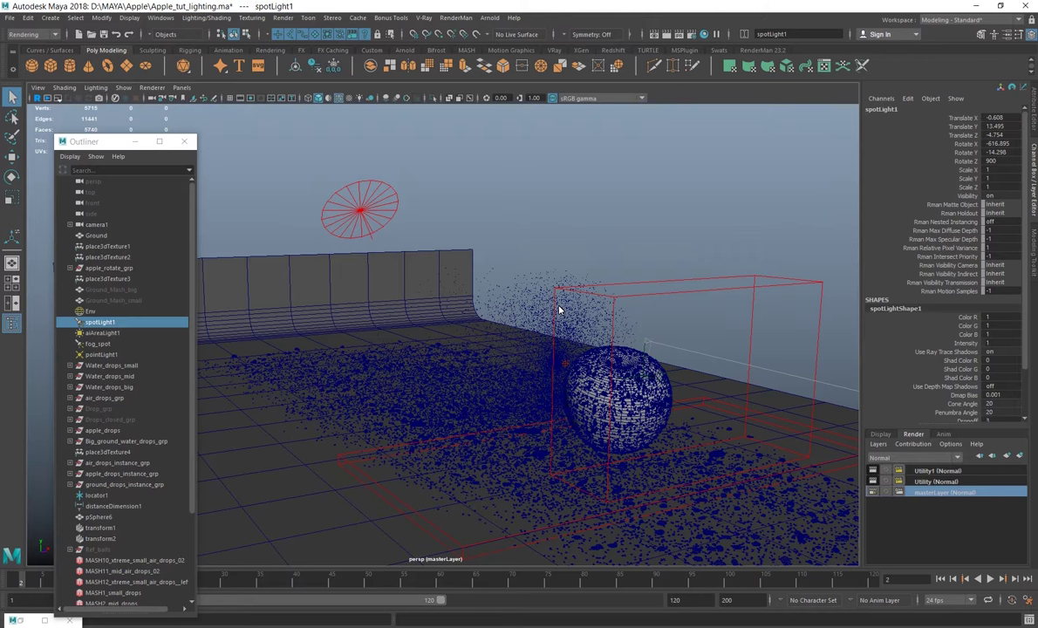
pyautogui.scroll(-5, 515, 249)
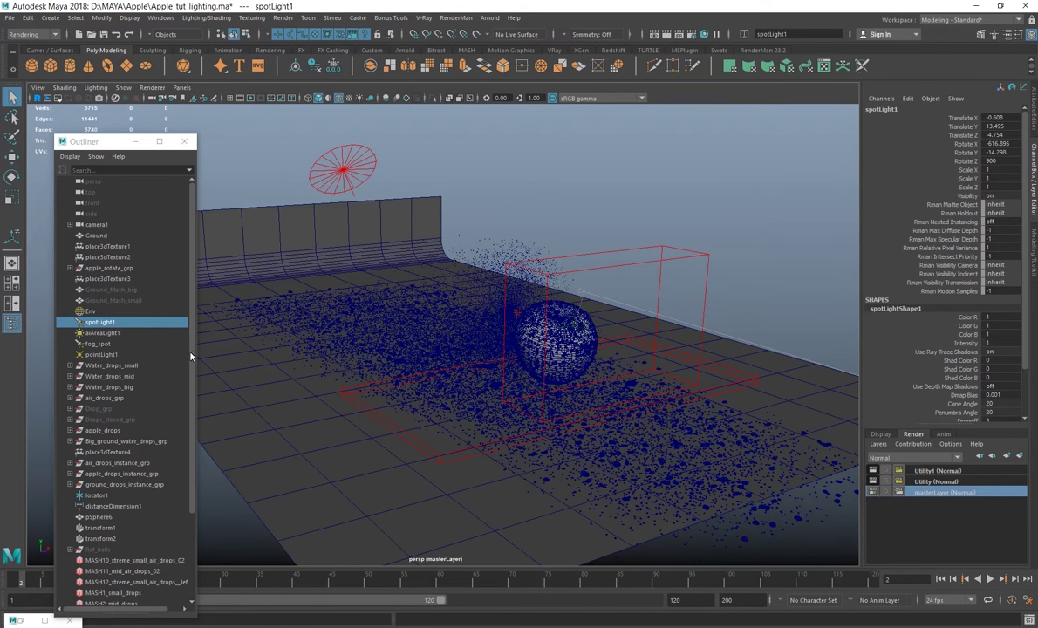
# Select pointLight1 and inspect it up close beside the apple
pyautogui.click(109, 354)
pyautogui.keyDown('alt'); pyautogui.moveTo(603, 182); pyautogui.dragTo(512, 220); pyautogui.keyUp('alt')
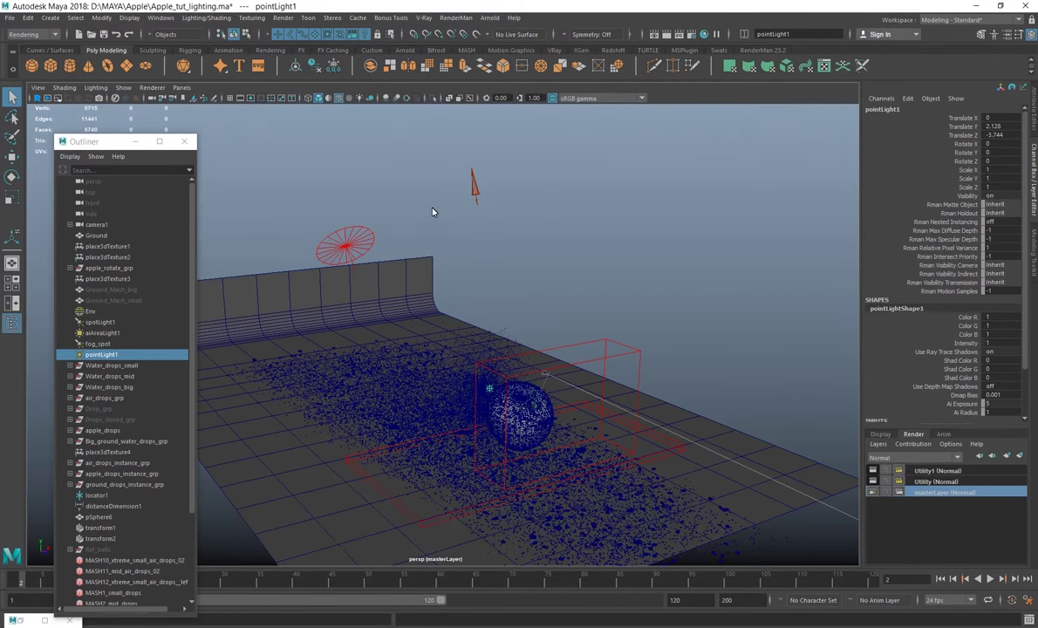
pyautogui.scroll(4, 530, 239)
pyautogui.scroll(5, 532, 242)
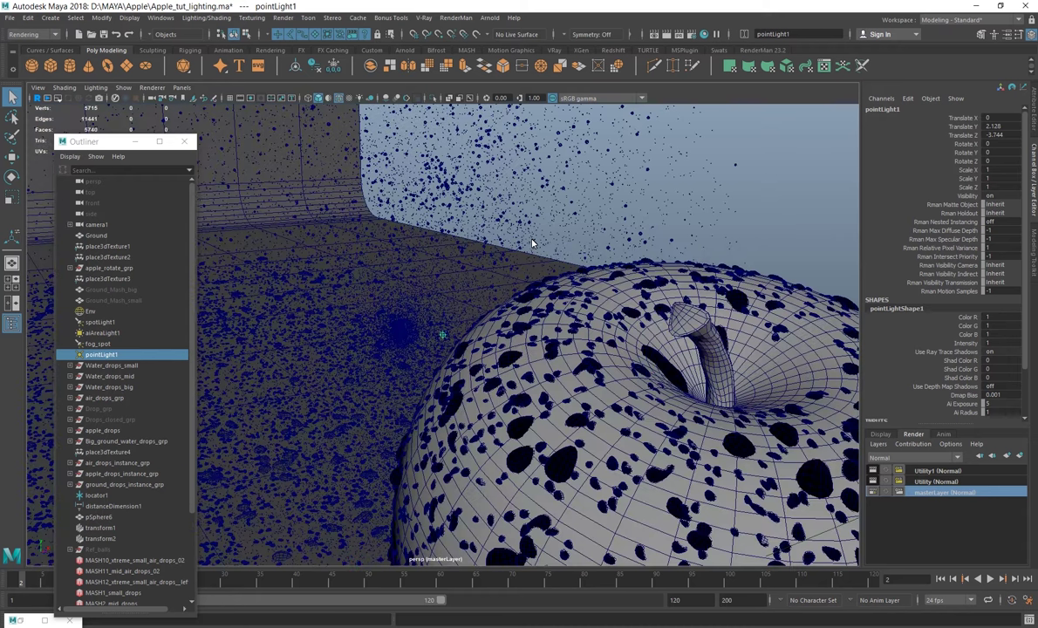
pyautogui.press('f')
# Select fog_spot above the apple and examine its Arnold attributes, including the visibility contributions and light filters
pyautogui.click(122, 344)
pyautogui.scroll(-4, 329, 271)
pyautogui.scroll(-5, 507, 190)
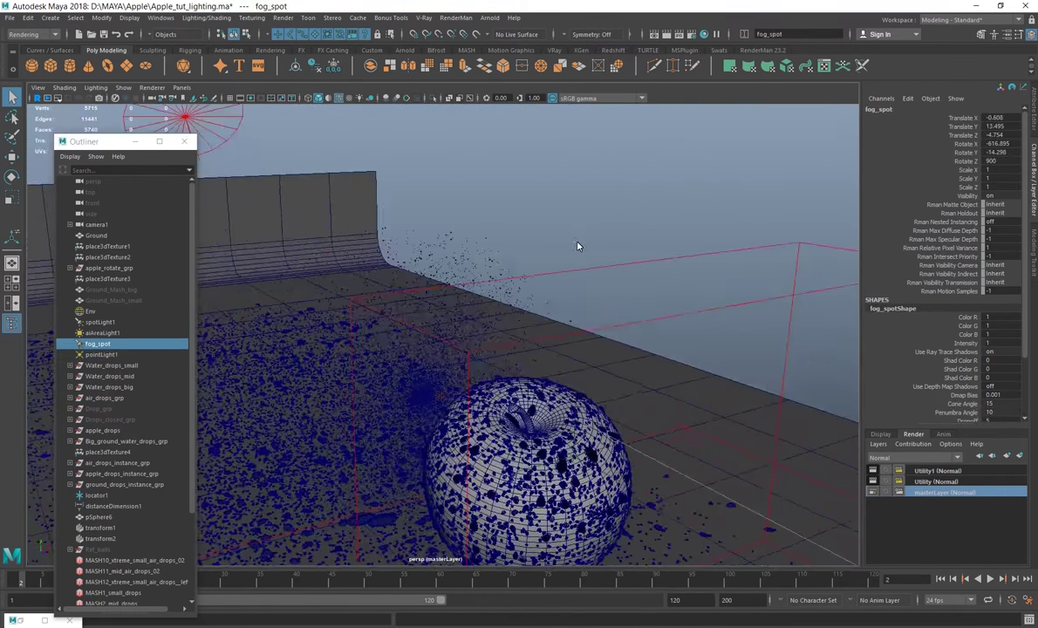
pyautogui.keyDown('alt'); pyautogui.moveTo(258, 218); pyautogui.dragTo(565, 296); pyautogui.keyUp('alt')
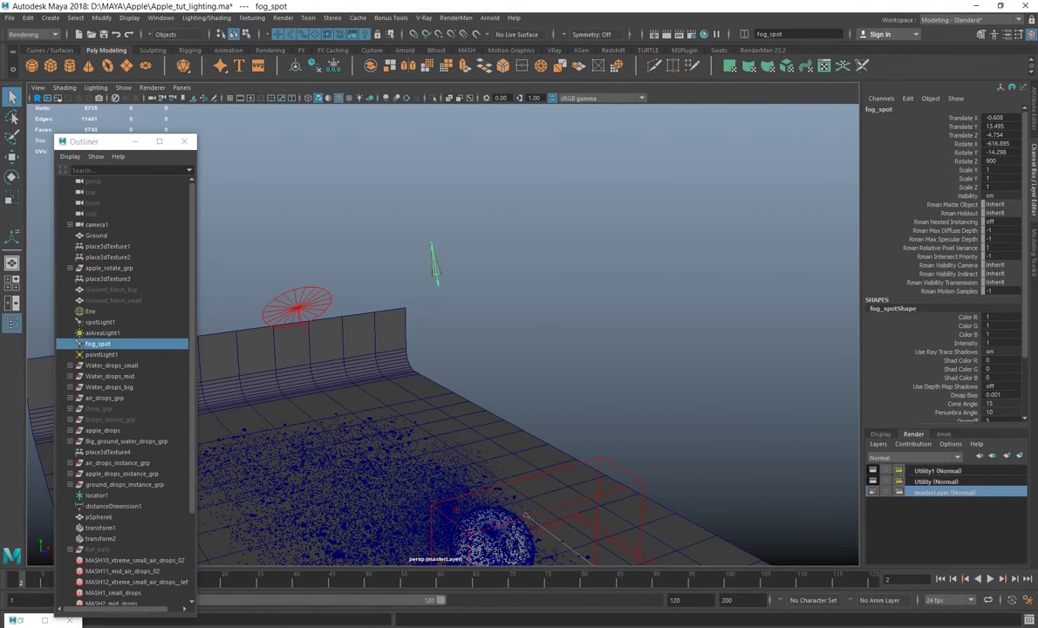
pyautogui.click(1034, 115)
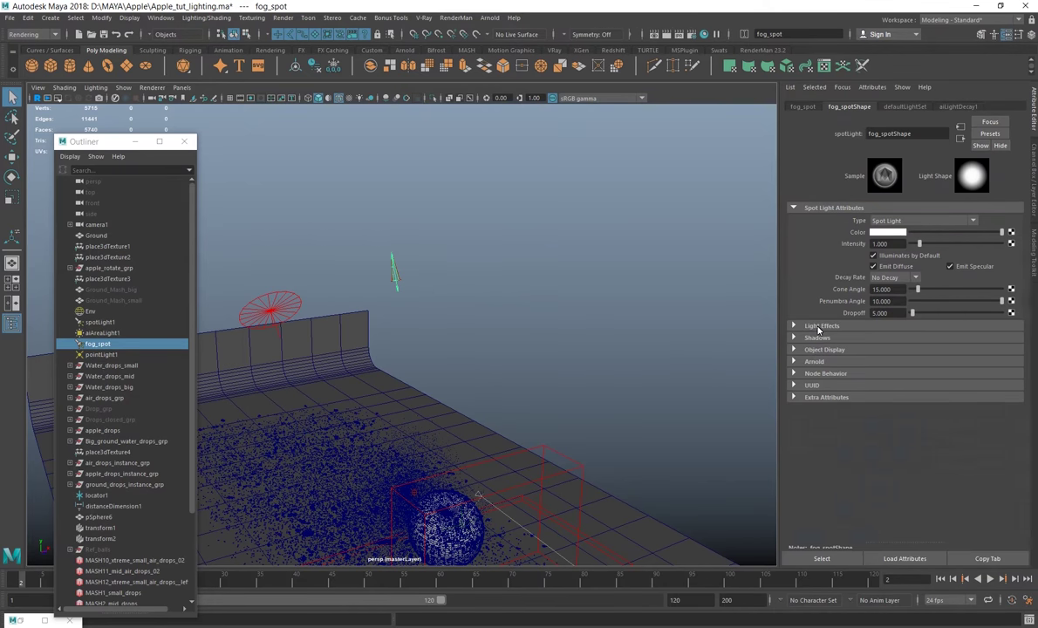
pyautogui.click(813, 360)
pyautogui.click(814, 360)
pyautogui.click(813, 361)
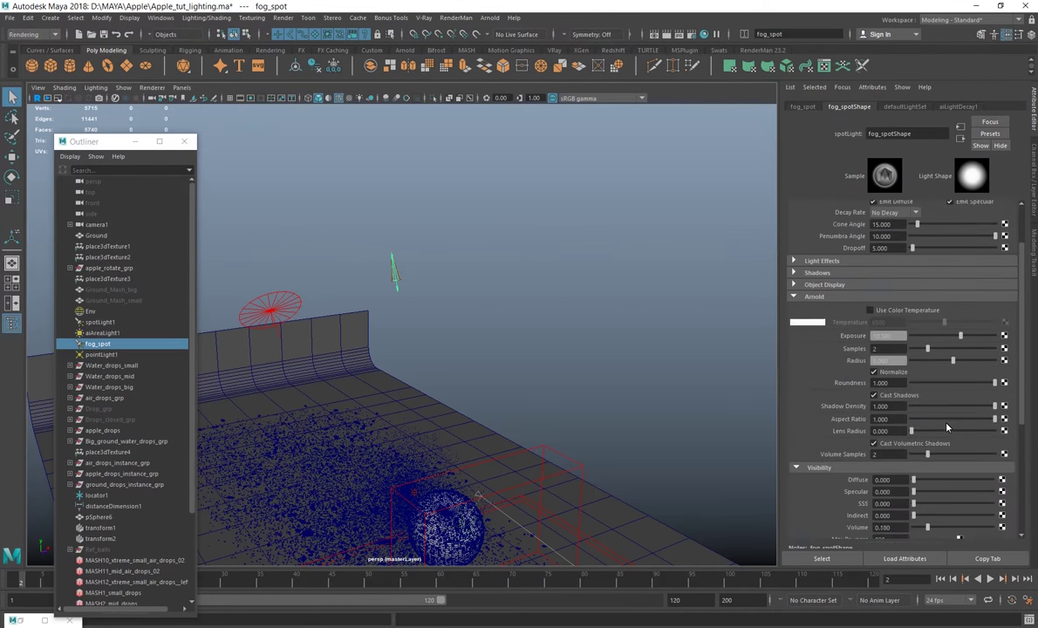
pyautogui.scroll(-5, 813, 366)
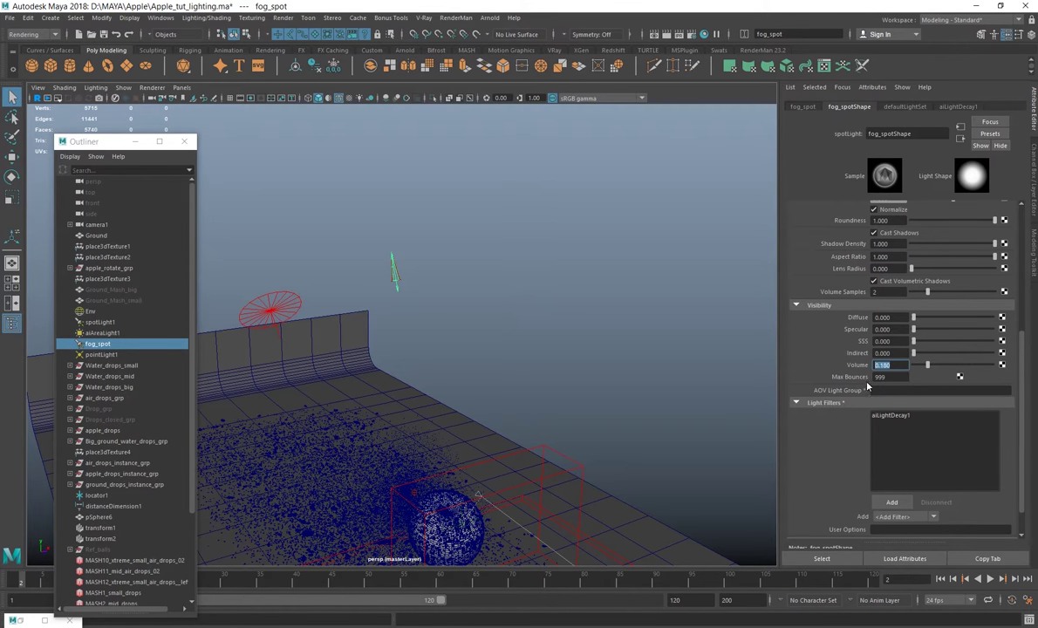
# Check spotLight1's visibility and penumbra angle, look through the light at the apple, and return to the perspective view
pyautogui.click(100, 322)
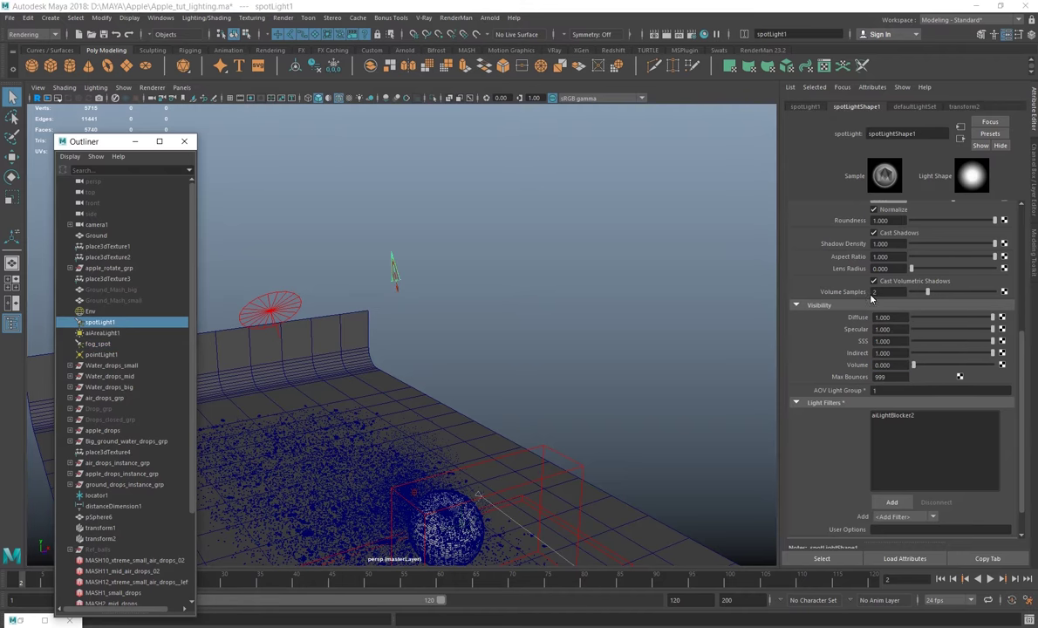
pyautogui.scroll(5, 872, 298)
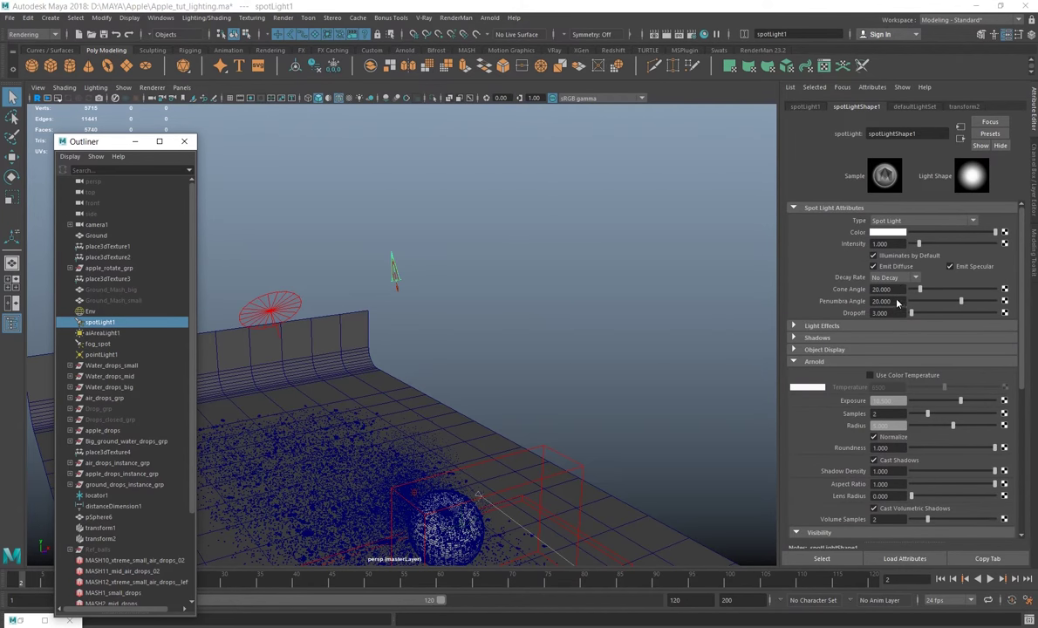
pyautogui.click(897, 302)
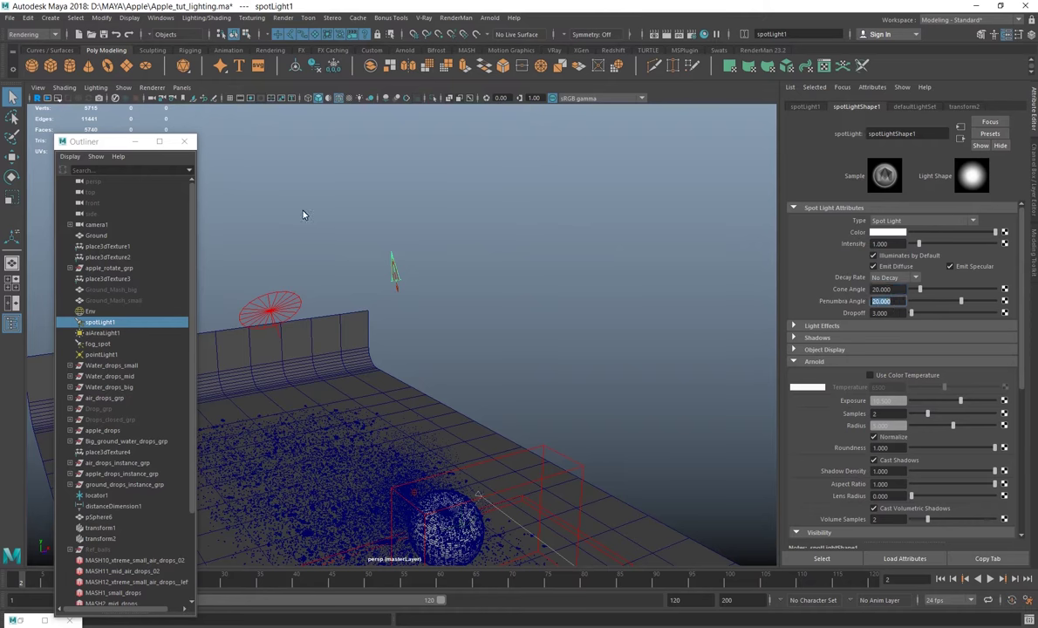
pyautogui.click(181, 87)
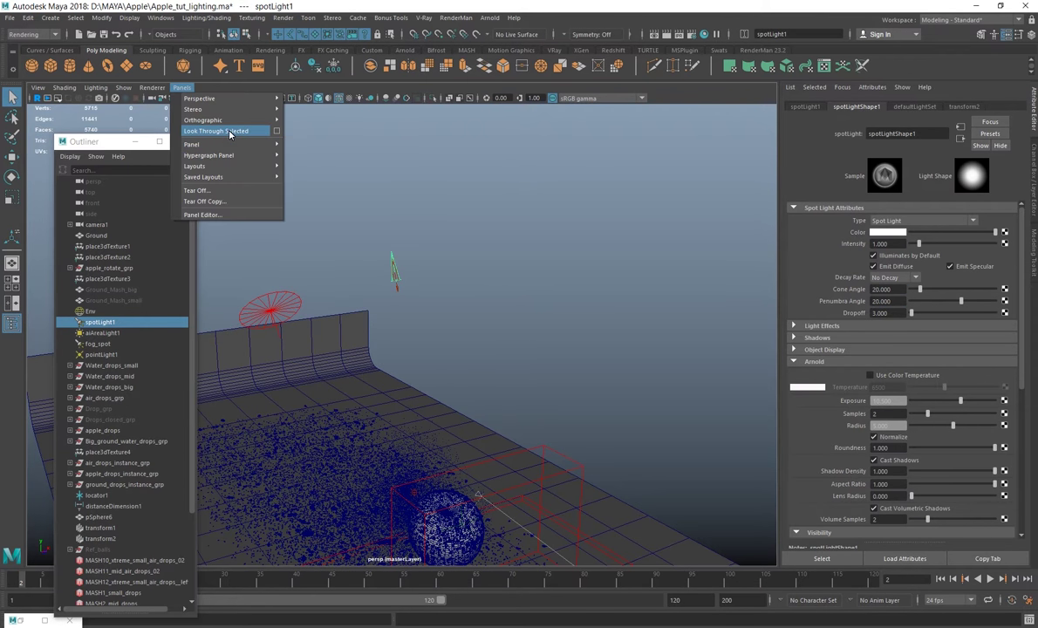
pyautogui.click(229, 132)
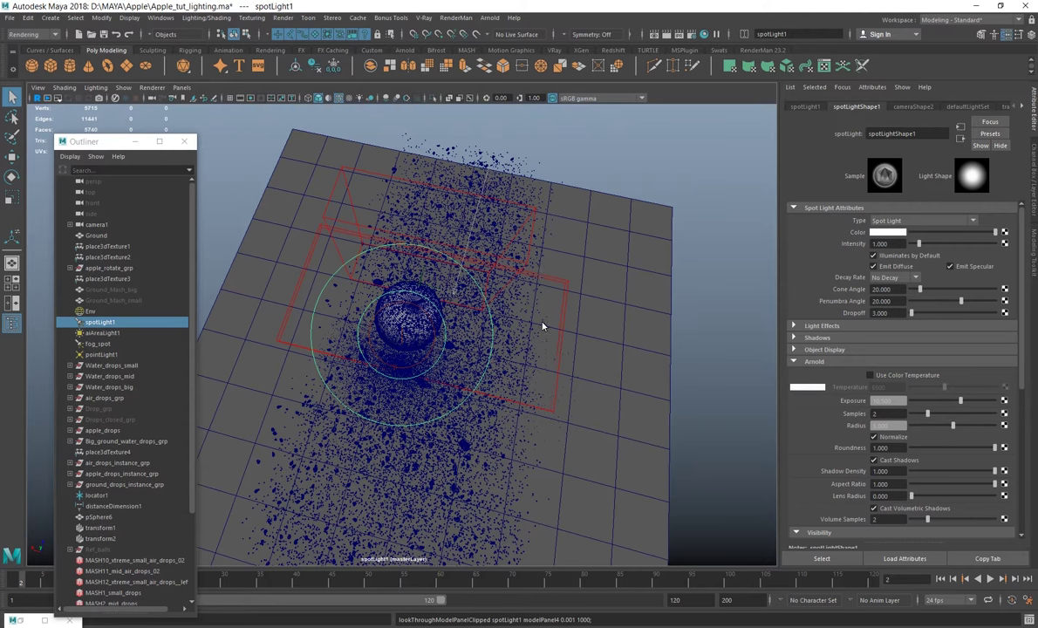
pyautogui.moveTo(478, 199); pyautogui.dragTo(503, 239)
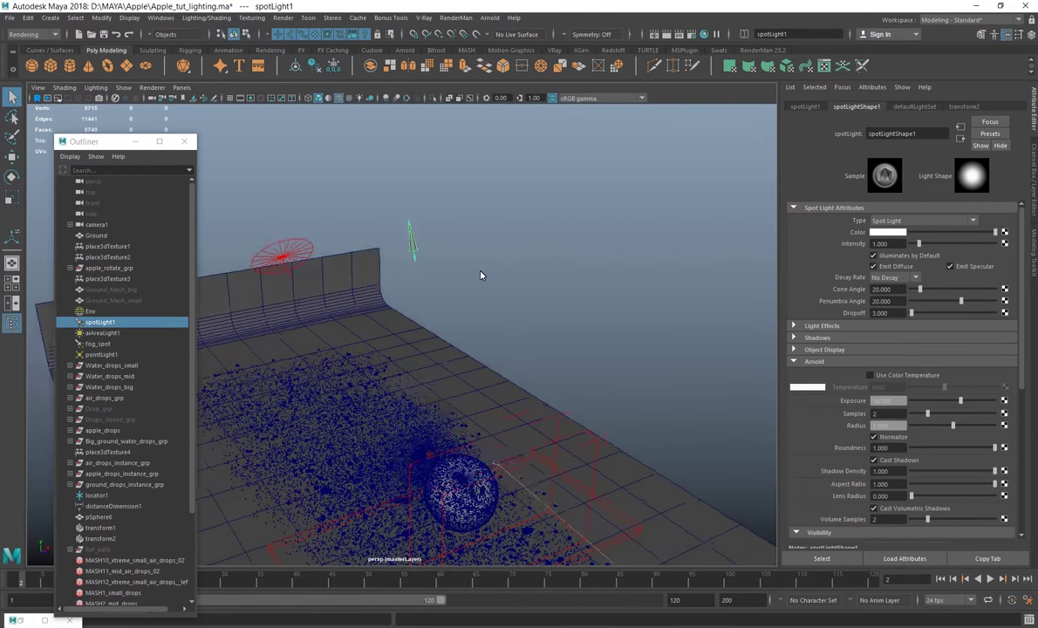
# Review spotLight1's cone angle, exposure and Arnold visibility values, and compare them with the same attributes on fog_spot
pyautogui.click(885, 289)
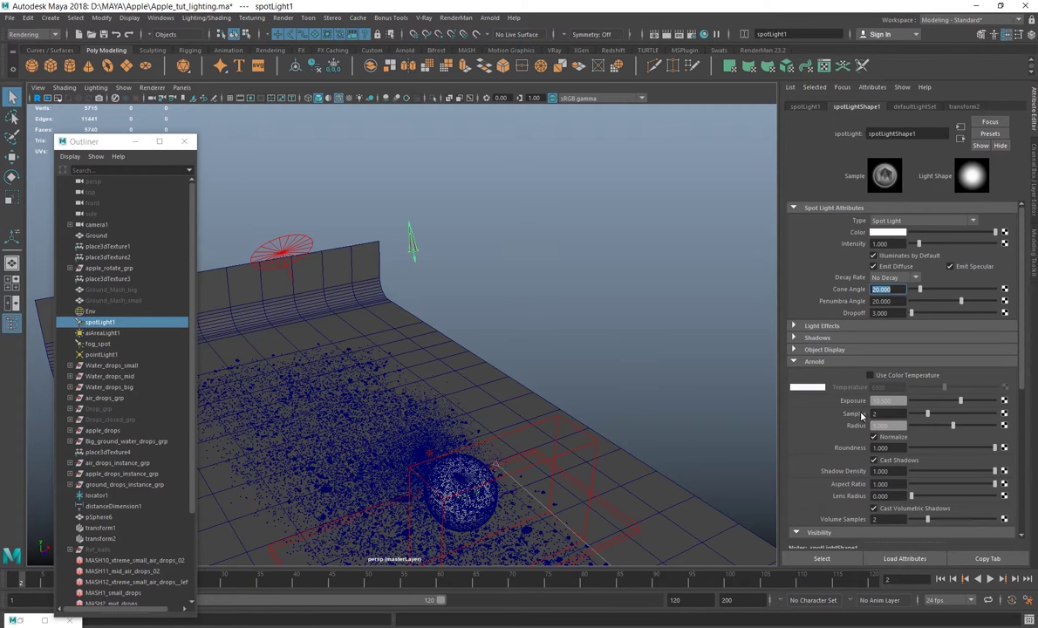
pyautogui.press('Tab')
pyautogui.press('Tab')
pyautogui.press('Tab')
pyautogui.scroll(-1, 854, 361)
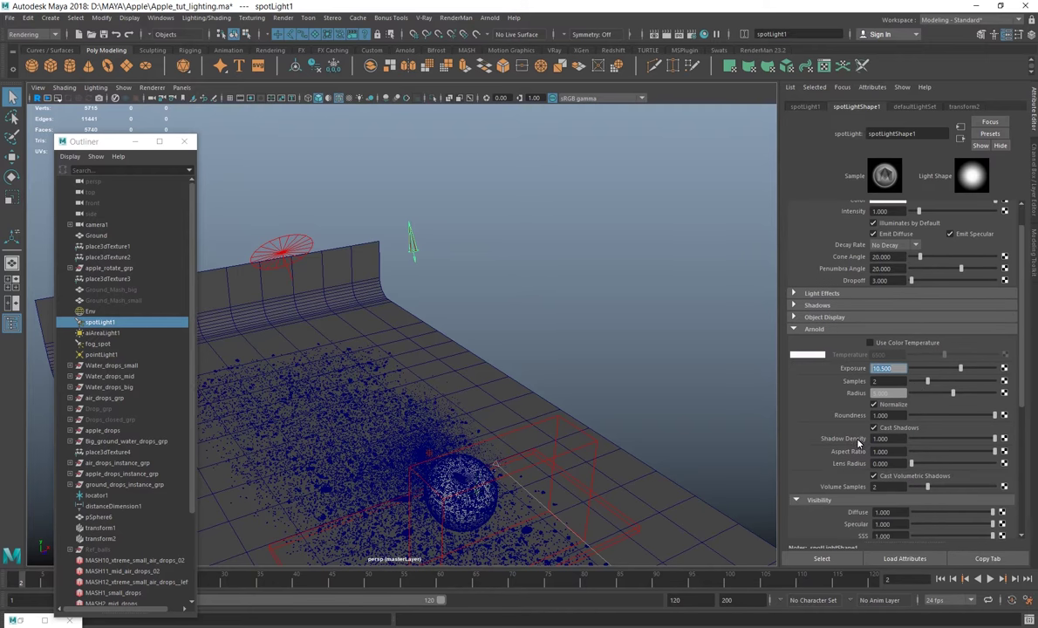
pyautogui.scroll(-2, 862, 438)
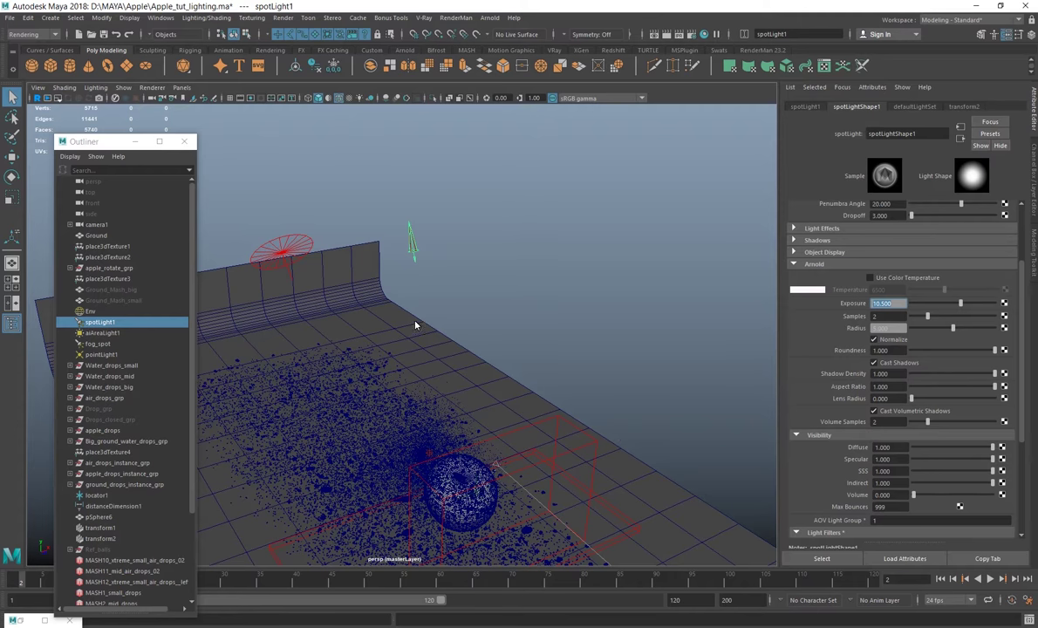
pyautogui.click(97, 344)
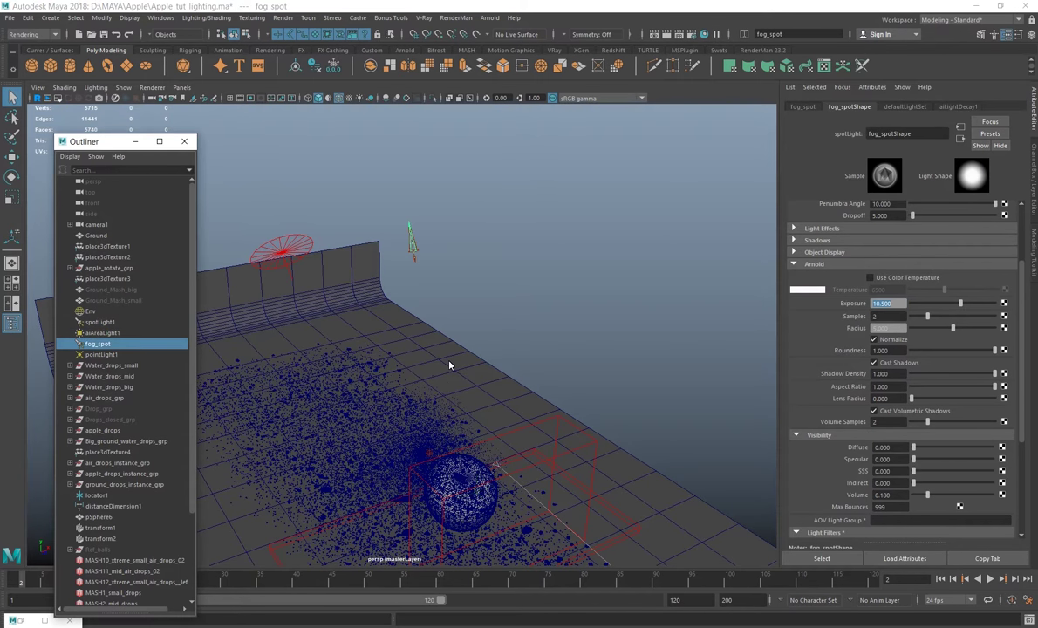
# Review spotLight1's Arnold visibility values, and select aiAreaLight1 to examine its area light attributes and placement behind the apple
pyautogui.click(100, 322)
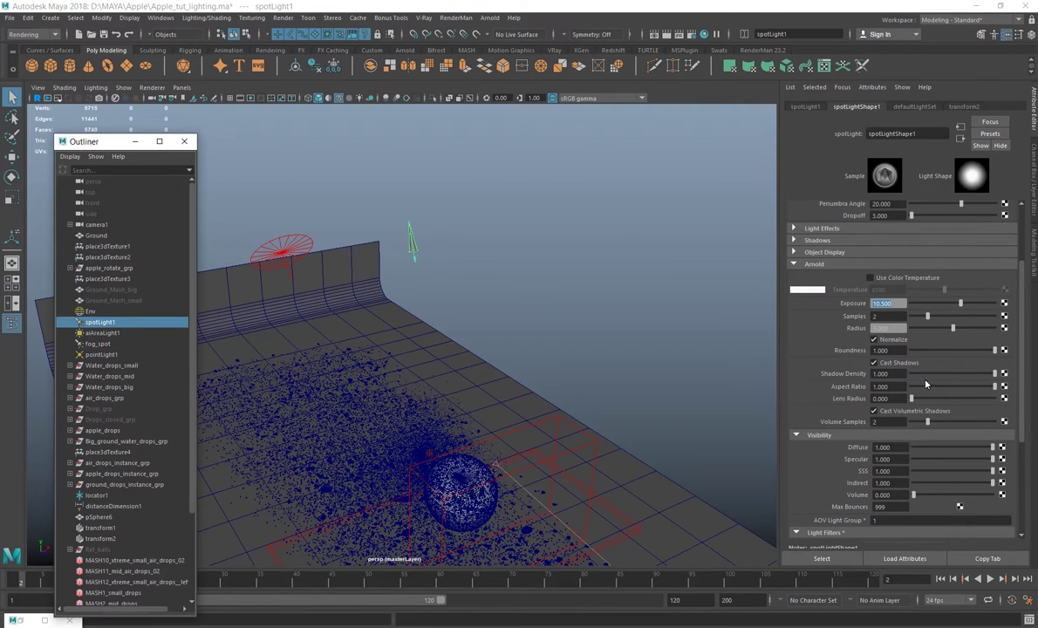
pyautogui.click(108, 335)
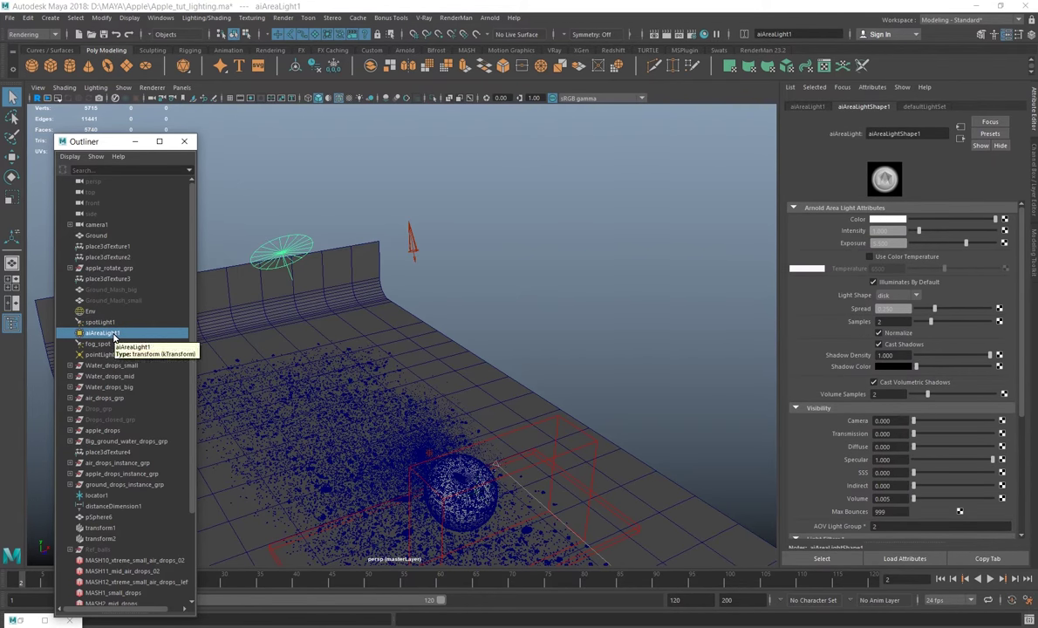
pyautogui.keyDown('alt'); pyautogui.moveTo(534, 300); pyautogui.dragTo(571, 338); pyautogui.keyUp('alt')
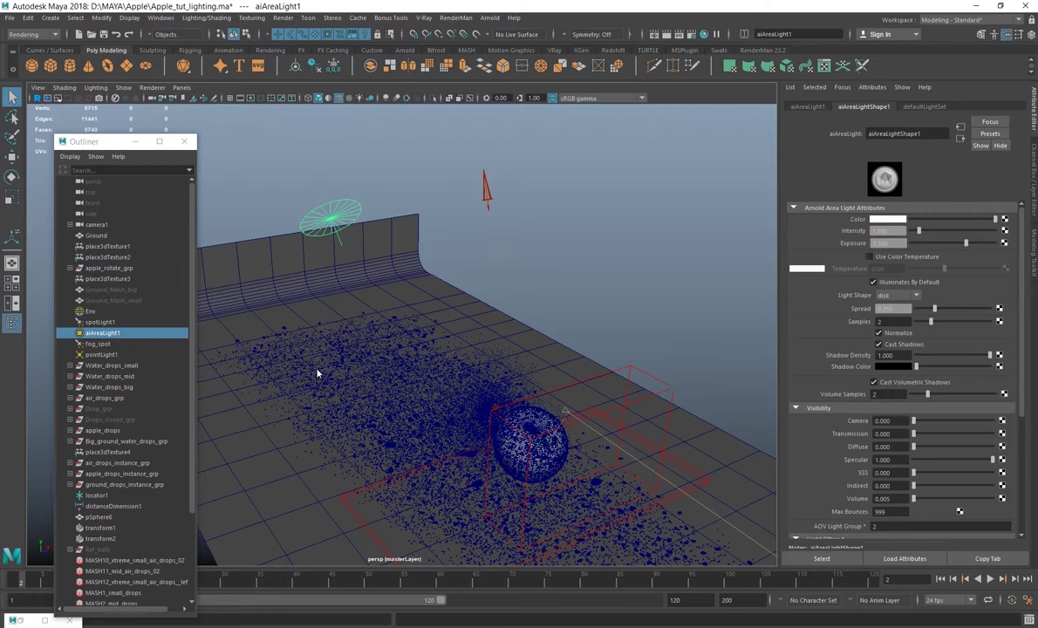
# Inspect the aiAtmosphereVolume in the Arnold environment render settings and the cloud texture feeding its color, and close the render settings
pyautogui.click(690, 34)
pyautogui.moveTo(243, 142); pyautogui.dragTo(596, 122)
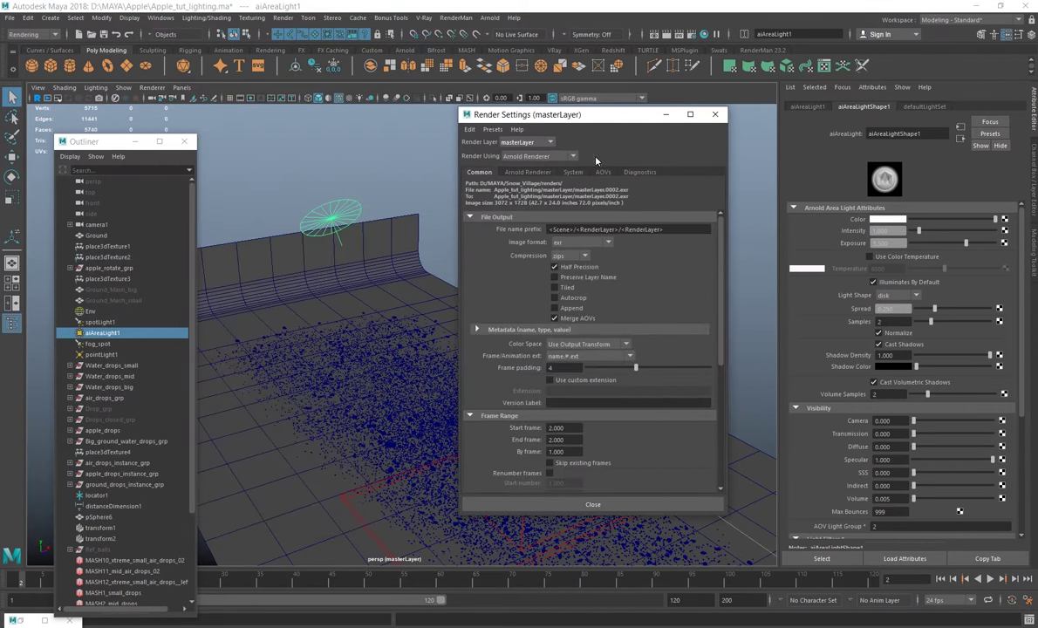
pyautogui.click(530, 171)
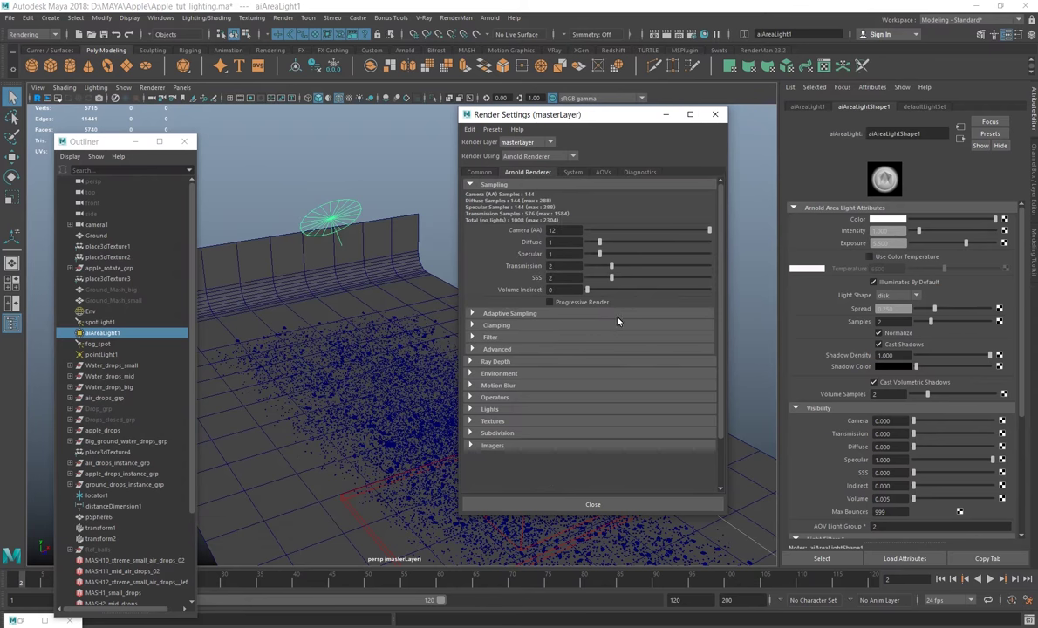
pyautogui.click(491, 375)
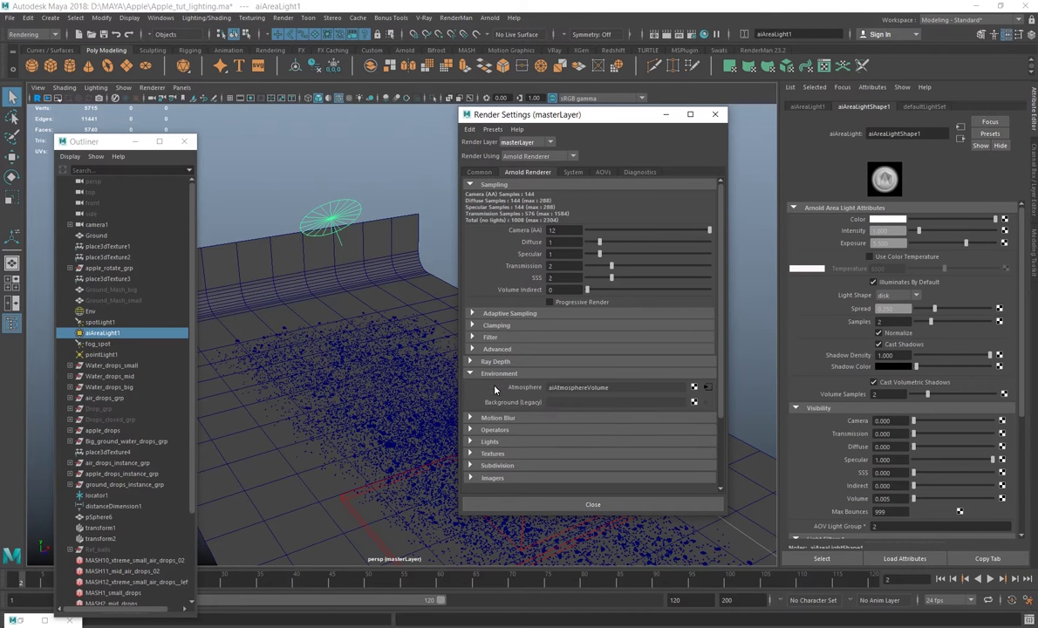
pyautogui.click(707, 388)
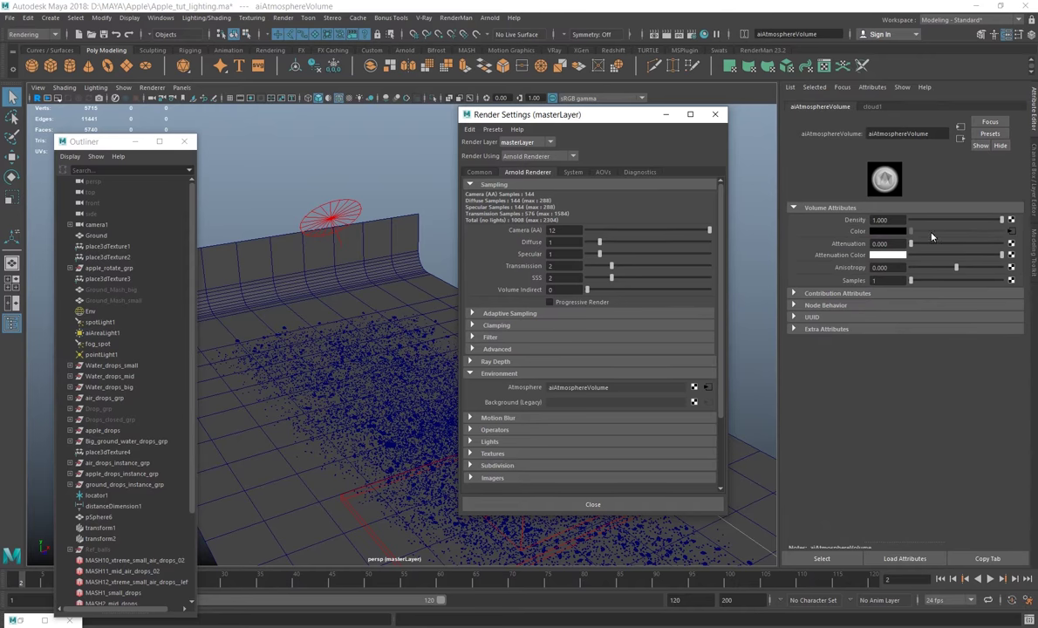
pyautogui.click(1011, 231)
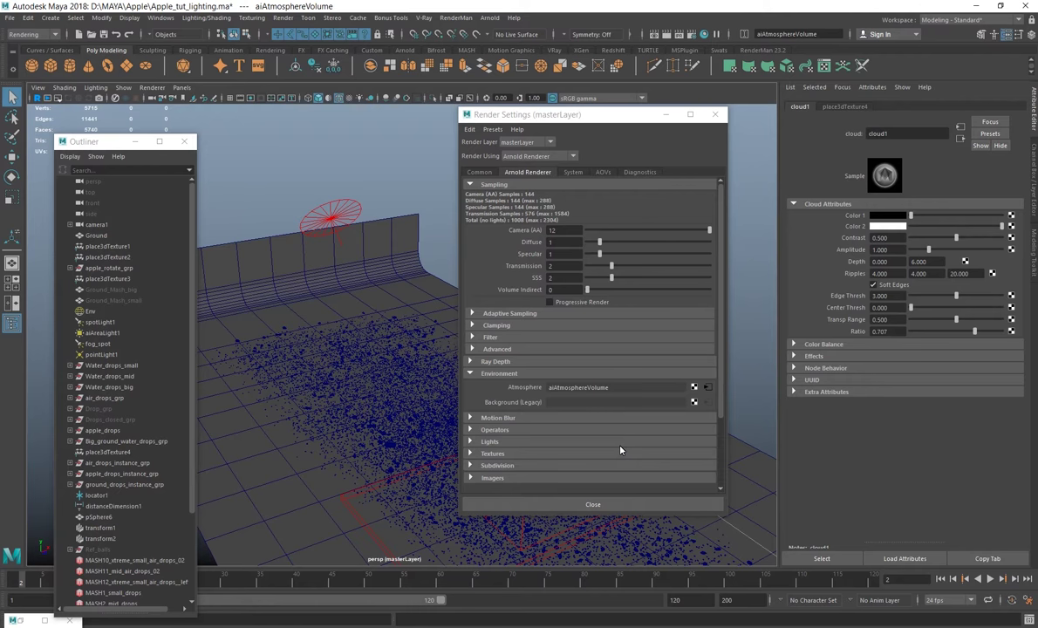
pyautogui.click(714, 114)
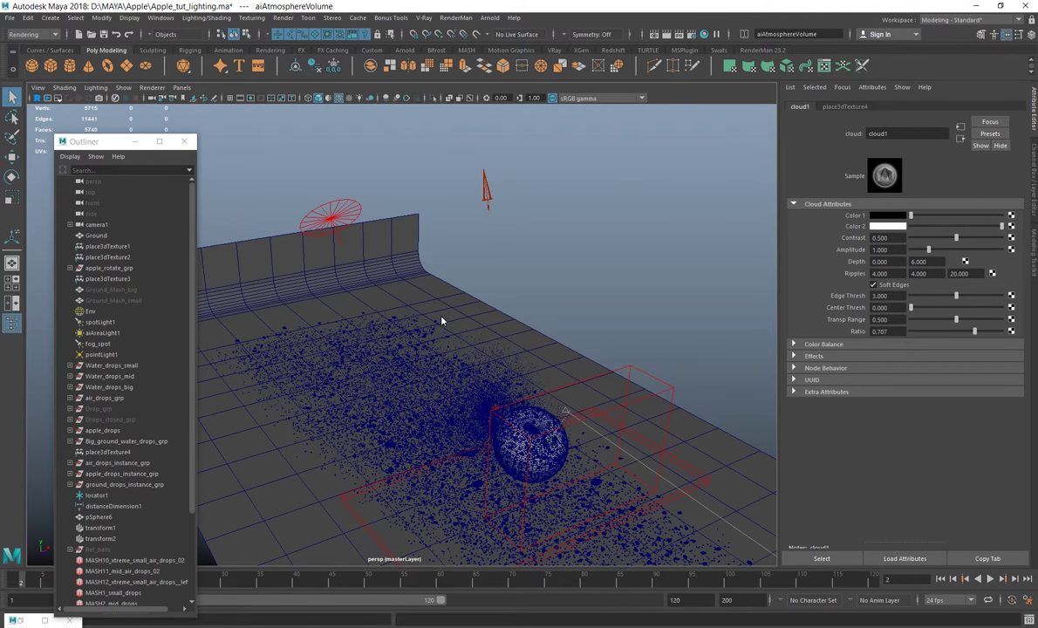
# Select the upright box light blocker beside the apple and examine its placement and Light Blocker attributes
pyautogui.keyDown('alt'); pyautogui.moveTo(459, 305); pyautogui.dragTo(459, 282); pyautogui.keyUp('alt')
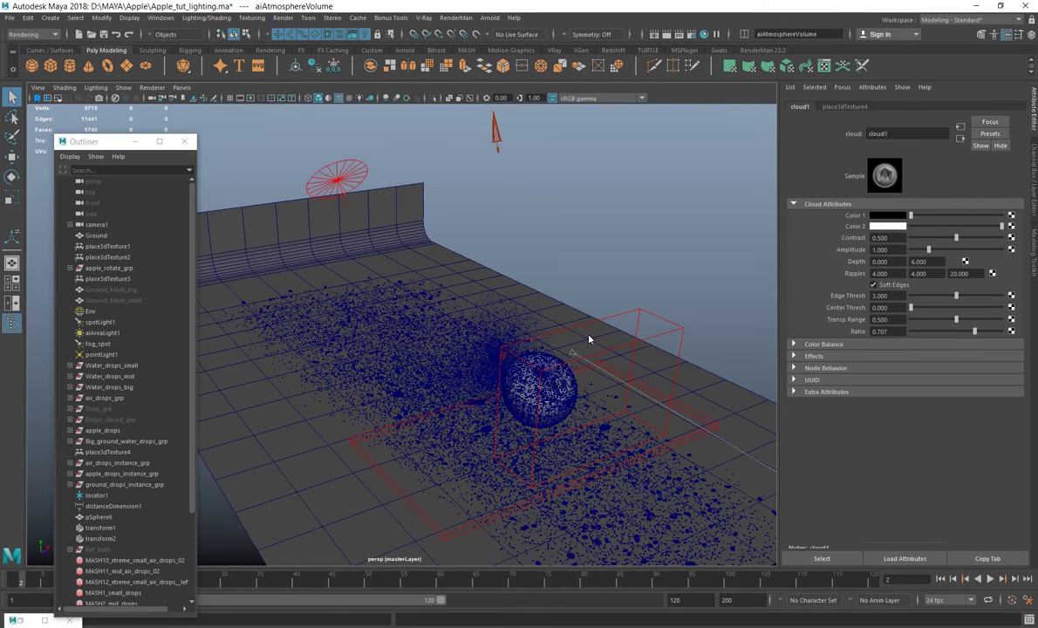
pyautogui.keyDown('alt'); pyautogui.moveTo(588, 338); pyautogui.dragTo(617, 256); pyautogui.keyUp('alt')
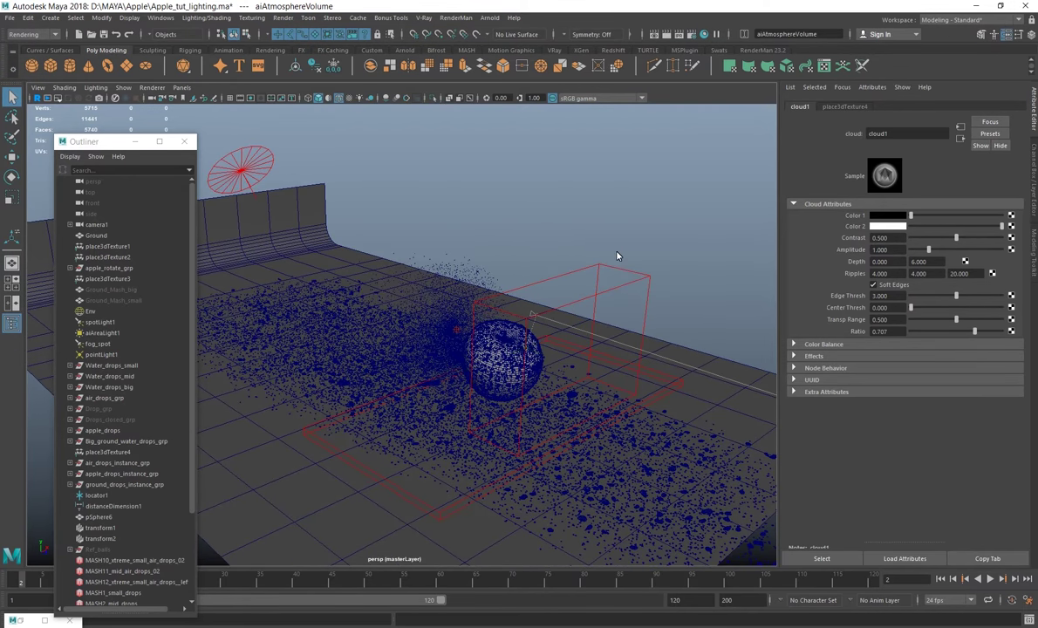
pyautogui.click(657, 300)
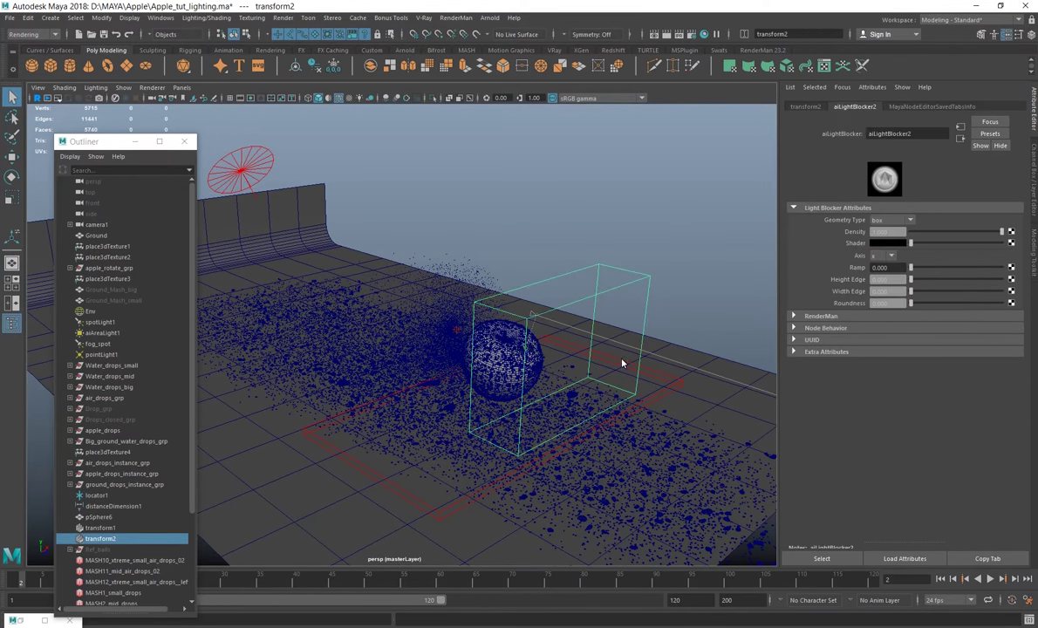
pyautogui.keyDown('alt'); pyautogui.moveTo(607, 342); pyautogui.dragTo(597, 326, button='middle'); pyautogui.keyUp('alt')
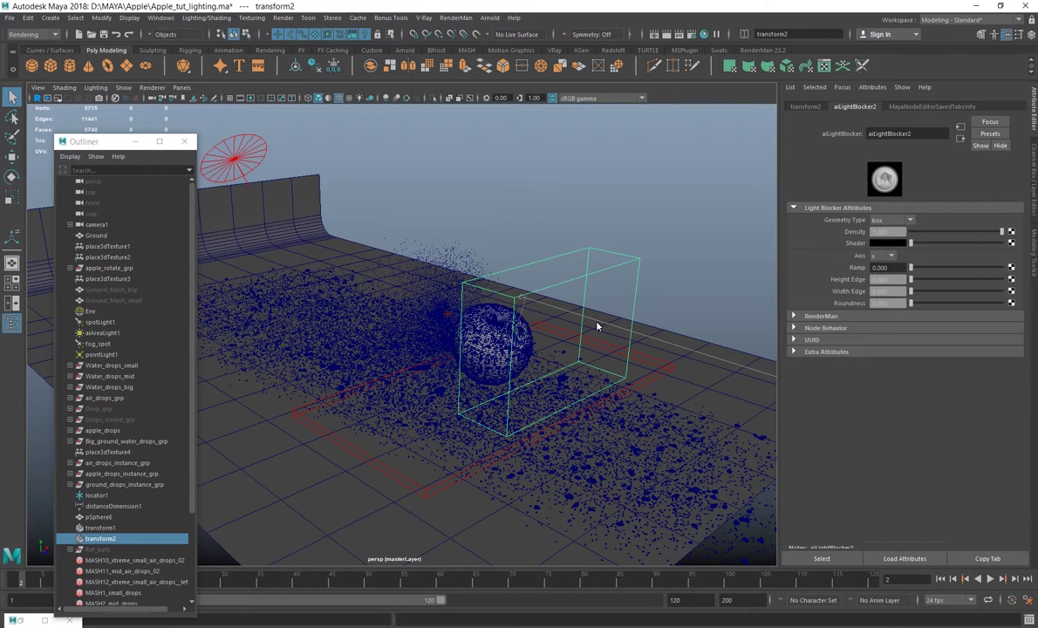
pyautogui.keyDown('alt'); pyautogui.moveTo(628, 381); pyautogui.dragTo(654, 356, button='middle'); pyautogui.keyUp('alt')
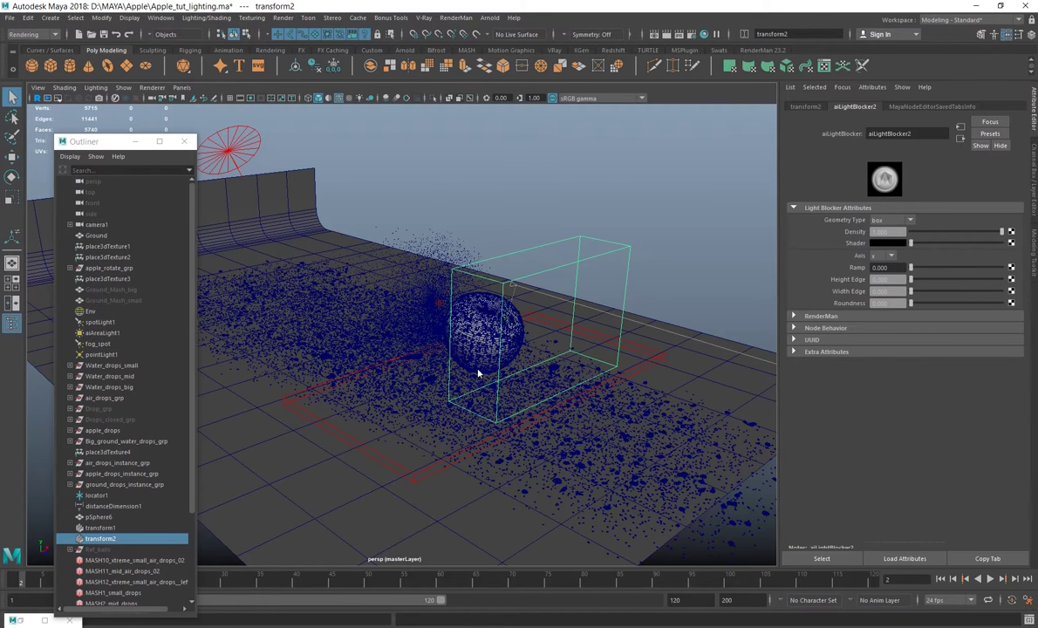
pyautogui.keyDown('alt'); pyautogui.moveTo(549, 360); pyautogui.dragTo(564, 352, button='middle'); pyautogui.keyUp('alt')
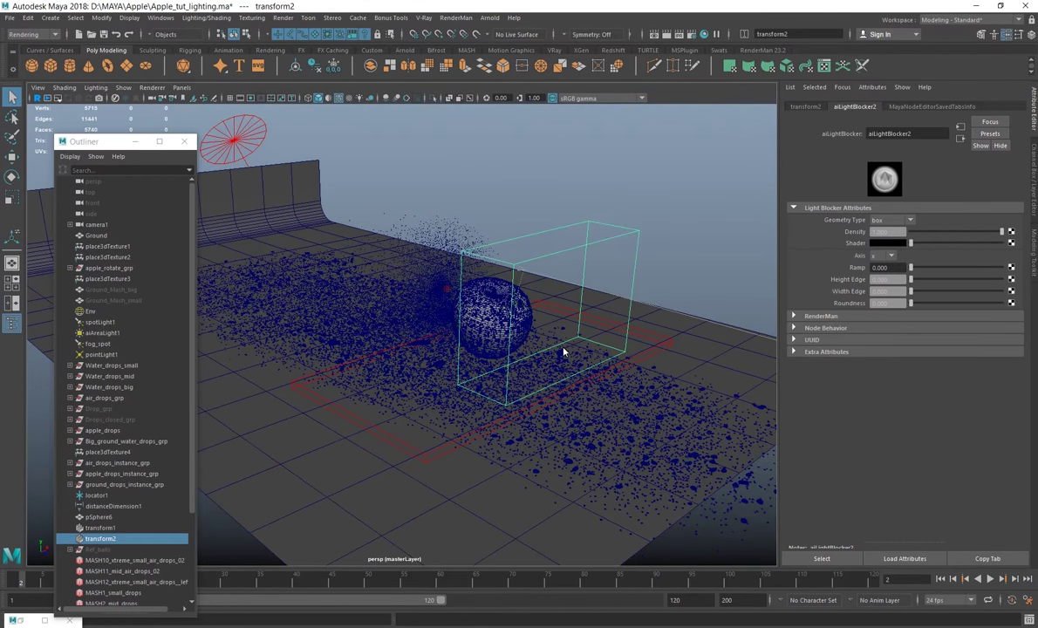
# Select the flat light blocker around the apple's base, check its density and edge attributes, and clear the selection
pyautogui.hotkey('ctrl', 'z')
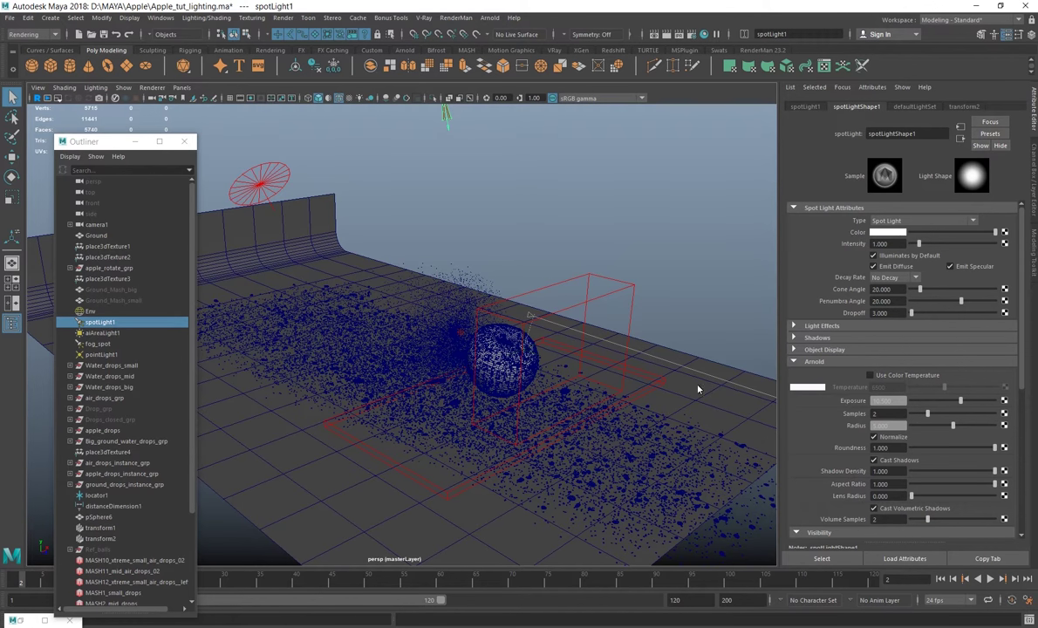
pyautogui.click(657, 393)
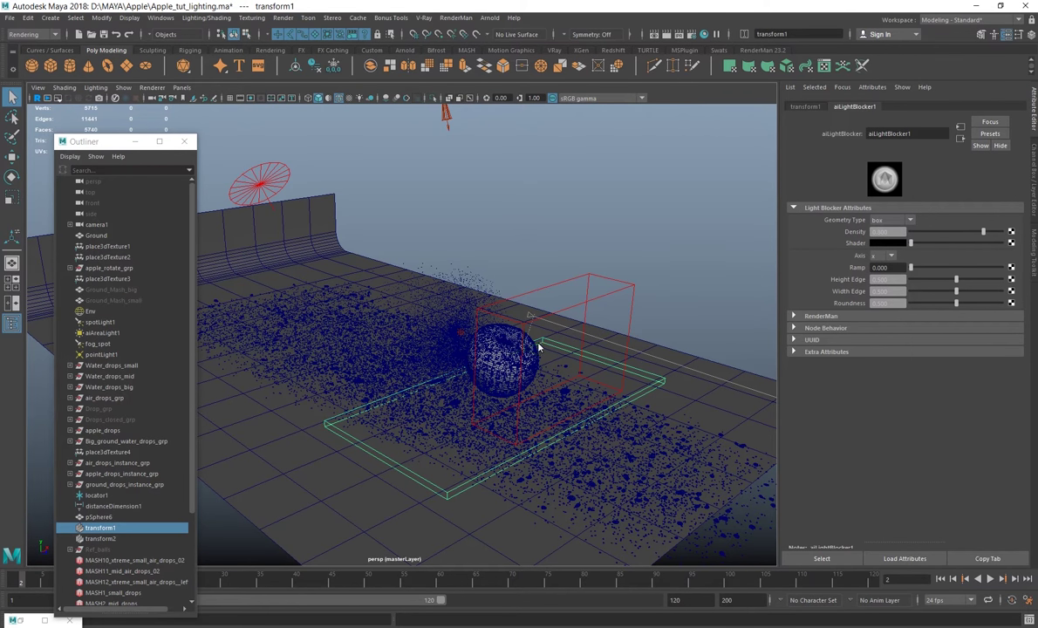
pyautogui.keyDown('alt'); pyautogui.moveTo(593, 367); pyautogui.dragTo(568, 361); pyautogui.keyUp('alt')
pyautogui.click(568, 361)
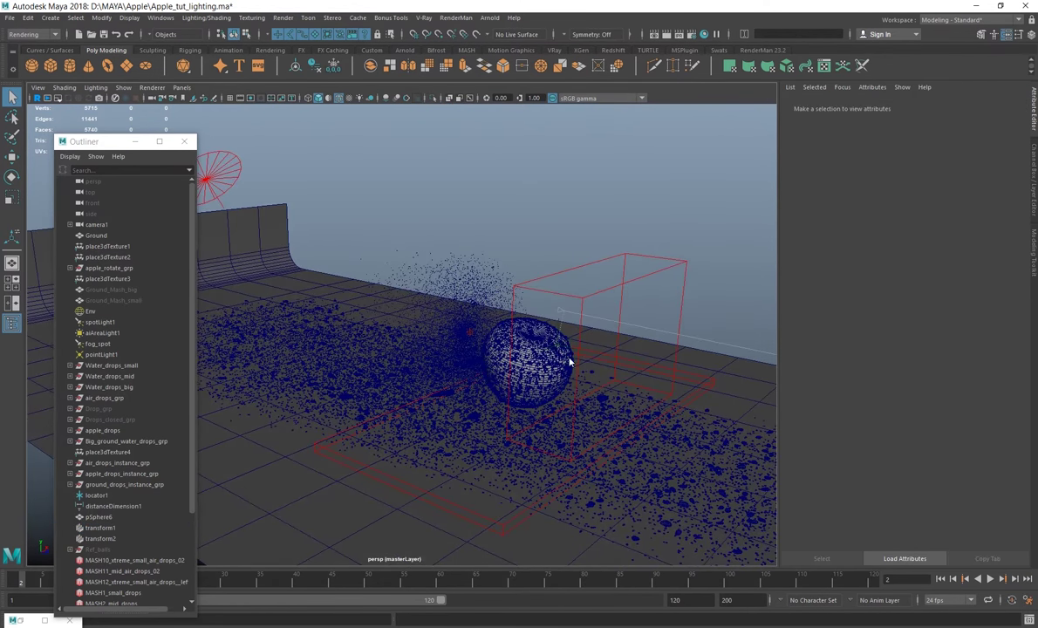
# Examine from several angles how the upright box blocker, aiLightBlocker2, sits relative to the apple and the water drops
pyautogui.keyDown('alt'); pyautogui.moveTo(613, 388); pyautogui.dragTo(590, 361); pyautogui.keyUp('alt')
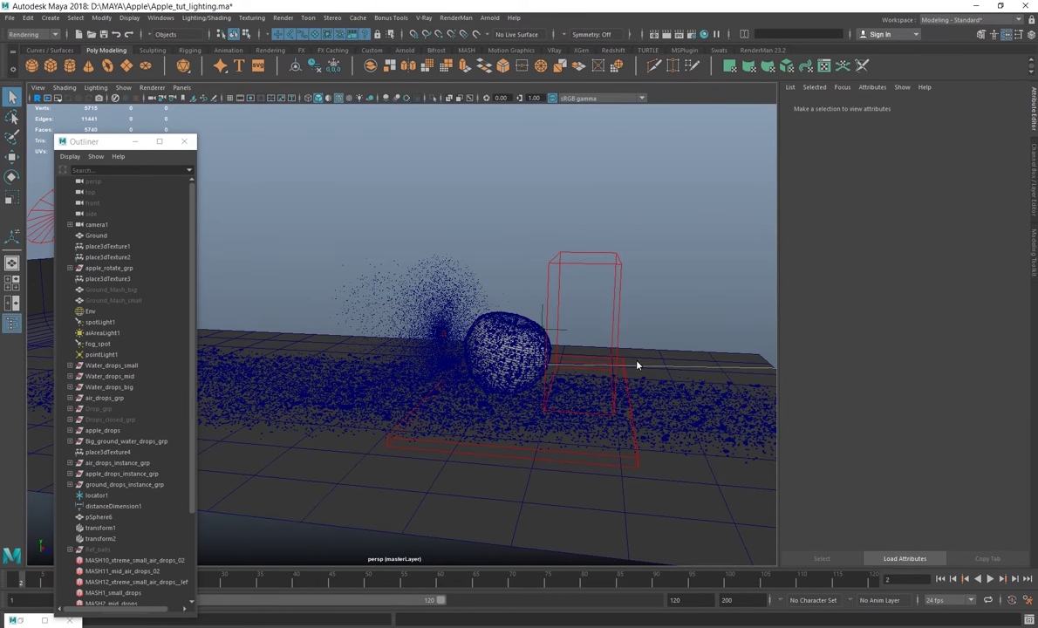
pyautogui.keyDown('alt'); pyautogui.moveTo(637, 366); pyautogui.dragTo(550, 215); pyautogui.keyUp('alt')
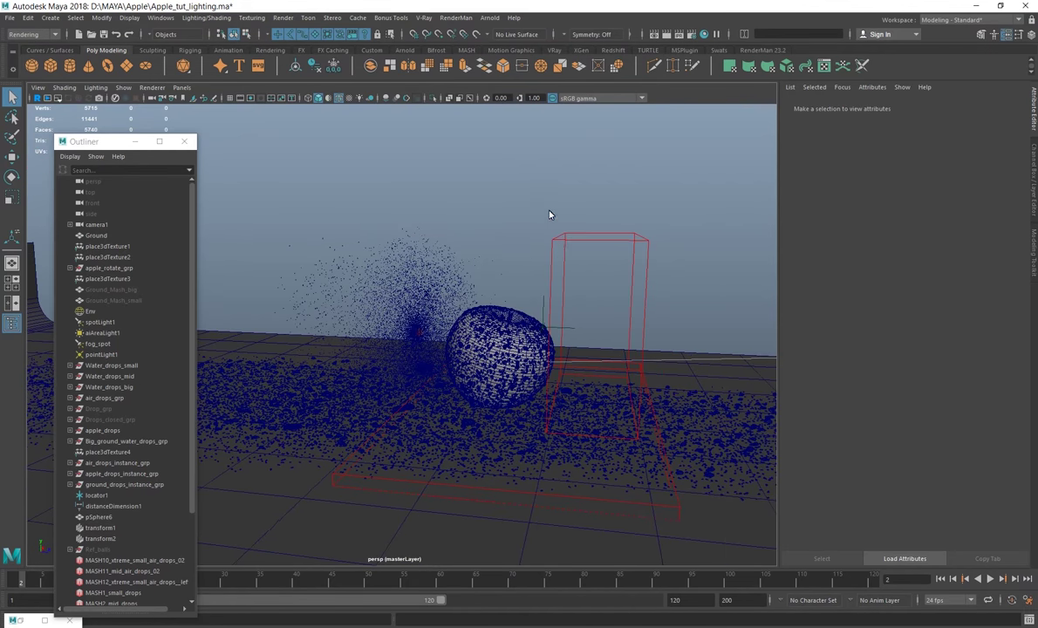
pyautogui.click(589, 279)
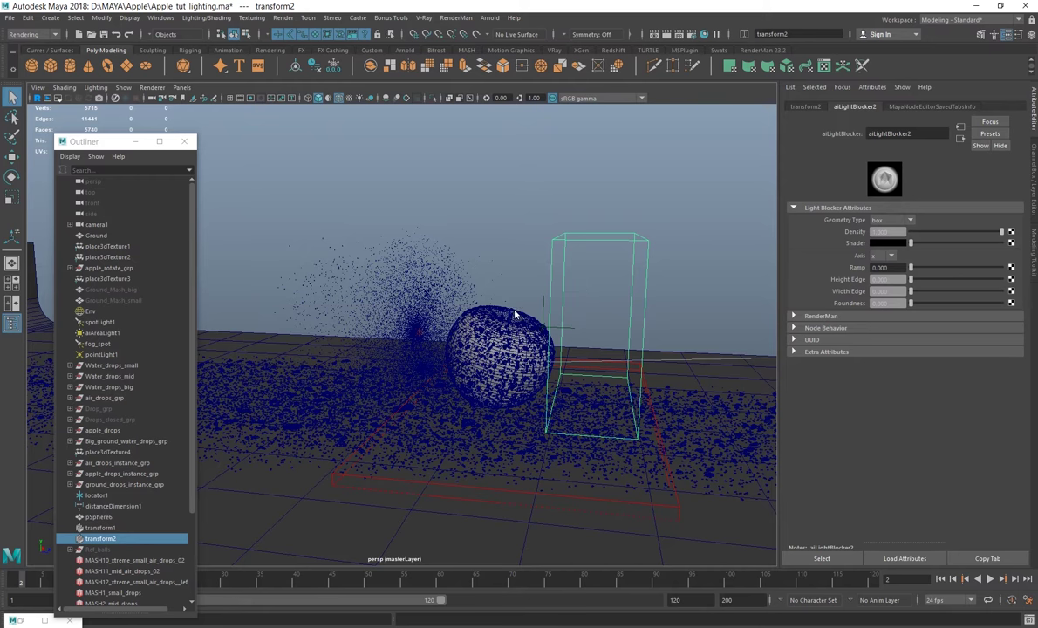
pyautogui.keyDown('alt'); pyautogui.moveTo(478, 293); pyautogui.dragTo(608, 318); pyautogui.keyUp('alt')
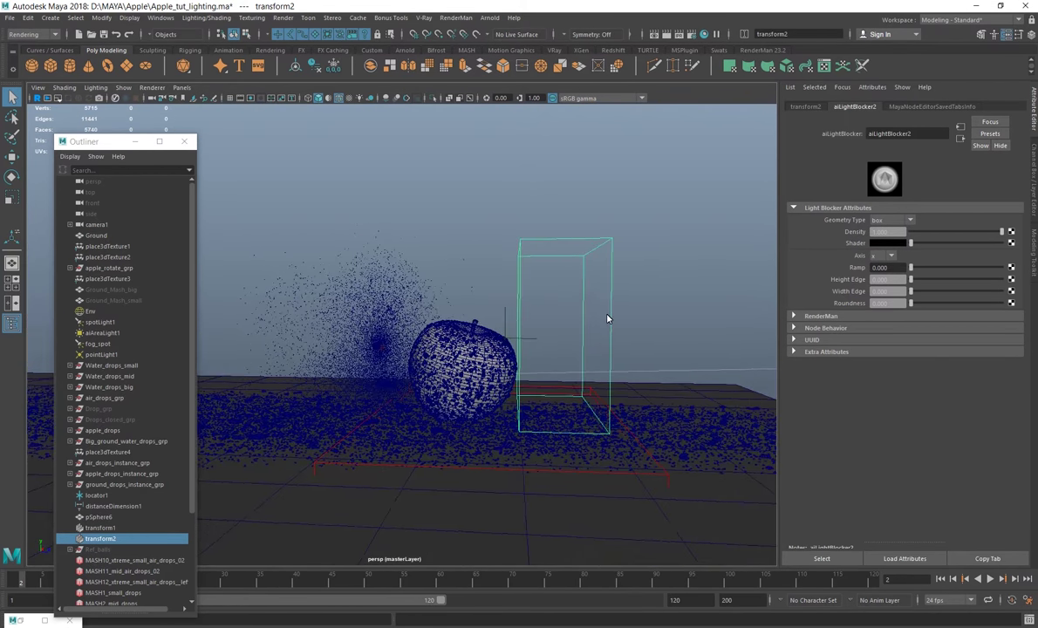
pyautogui.scroll(5, 587, 346)
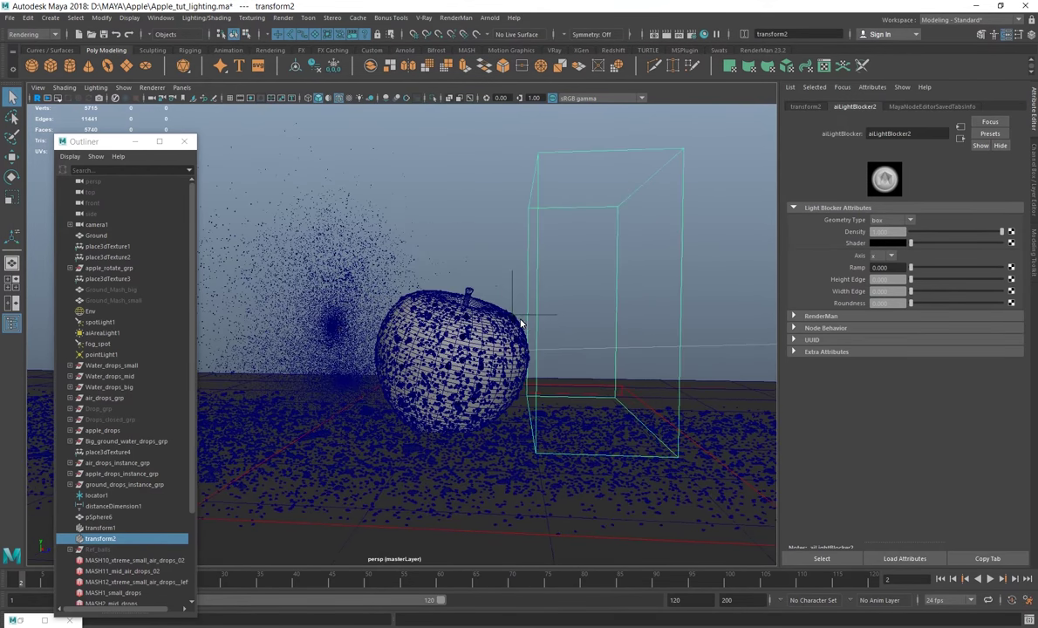
pyautogui.keyDown('alt'); pyautogui.moveTo(521, 324); pyautogui.dragTo(421, 373); pyautogui.keyUp('alt')
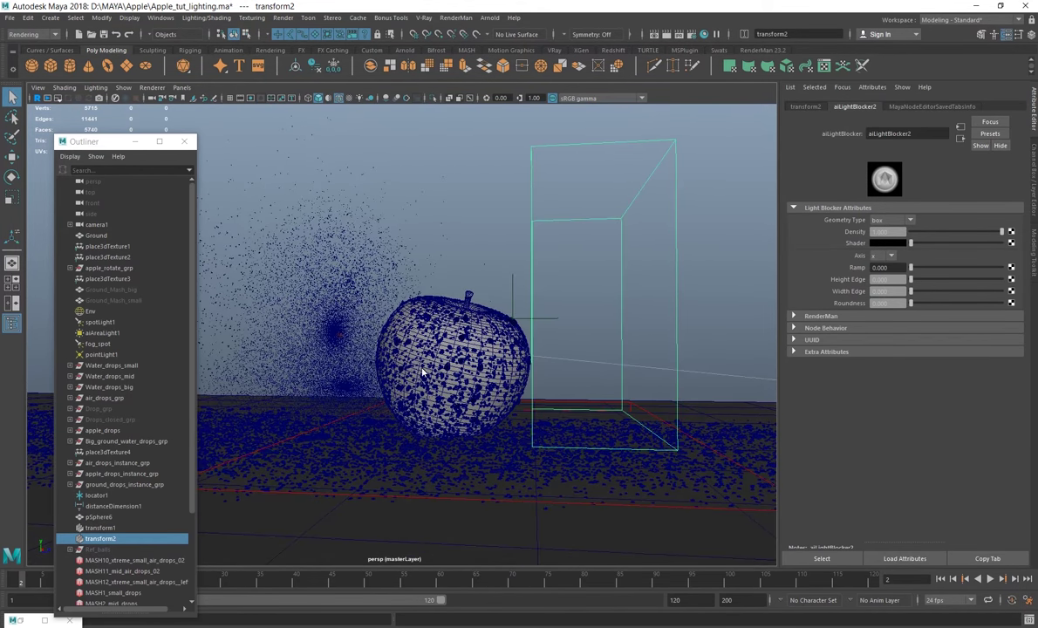
pyautogui.keyDown('alt'); pyautogui.moveTo(484, 365); pyautogui.dragTo(476, 324); pyautogui.keyUp('alt')
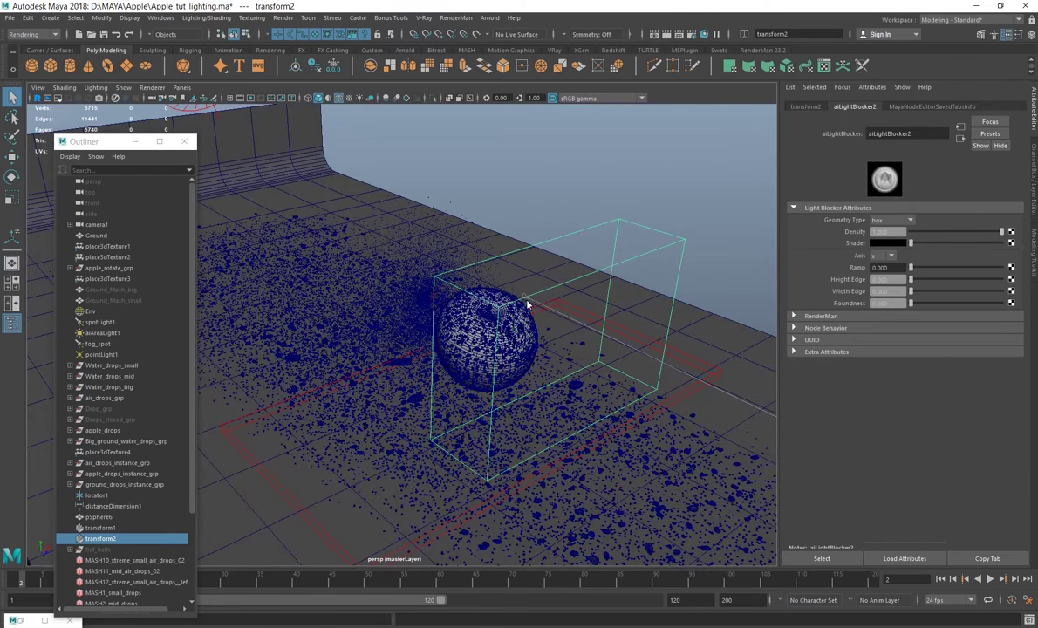
pyautogui.keyDown('alt'); pyautogui.moveTo(490, 281); pyautogui.dragTo(420, 270); pyautogui.keyUp('alt')
pyautogui.keyDown('alt'); pyautogui.moveTo(558, 364); pyautogui.dragTo(578, 353); pyautogui.keyUp('alt')
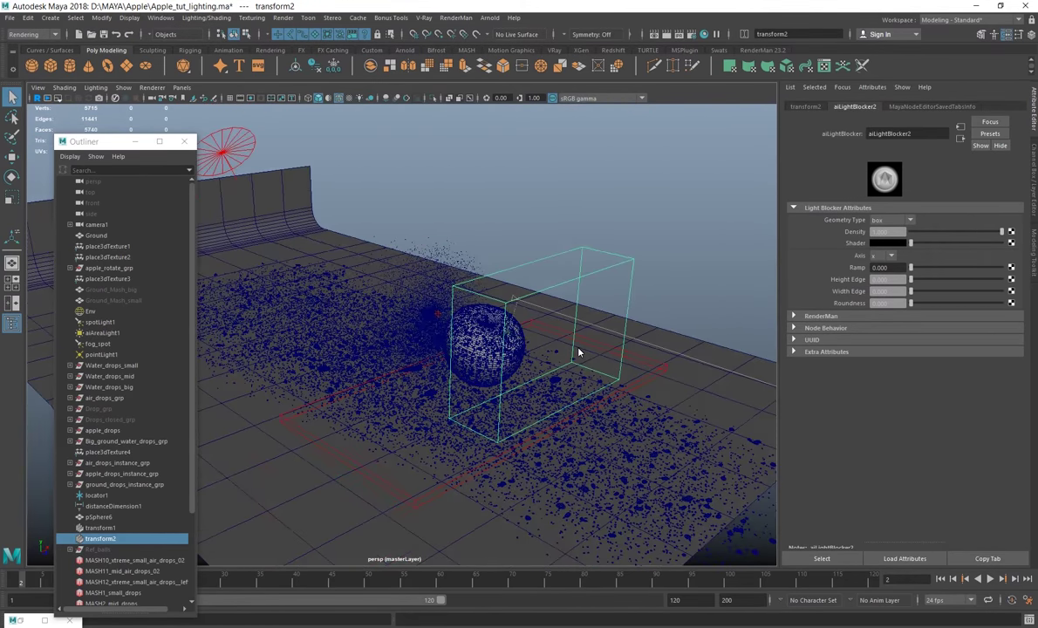
# Compare the light filters assigned to spotLight1, aiAreaLight1 and pointLight1 in their Arnold attributes
pyautogui.click(100, 322)
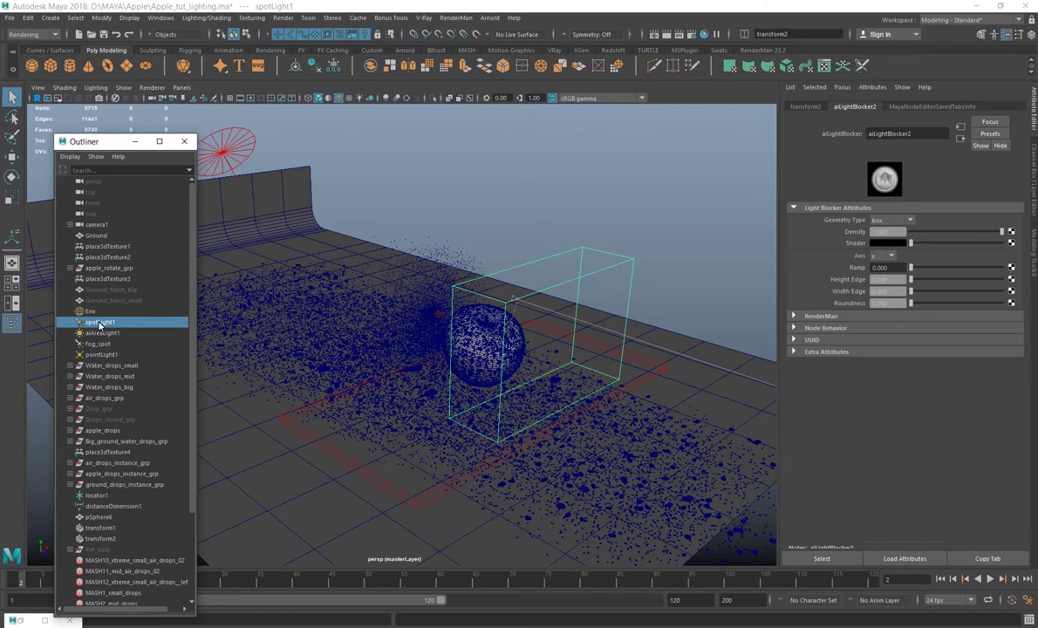
pyautogui.scroll(-8, 888, 411)
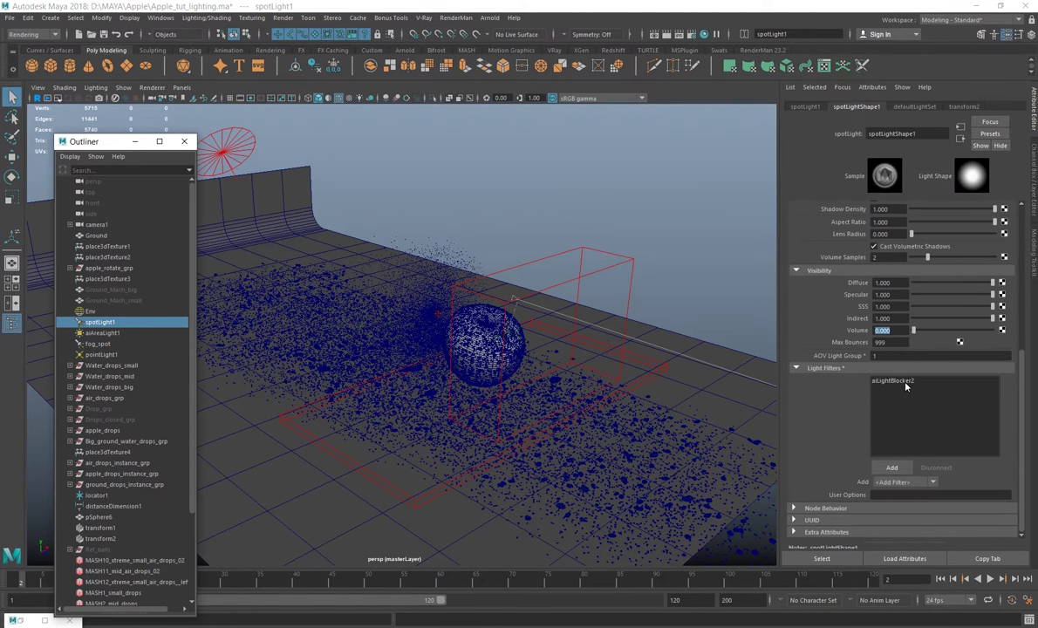
pyautogui.click(906, 383)
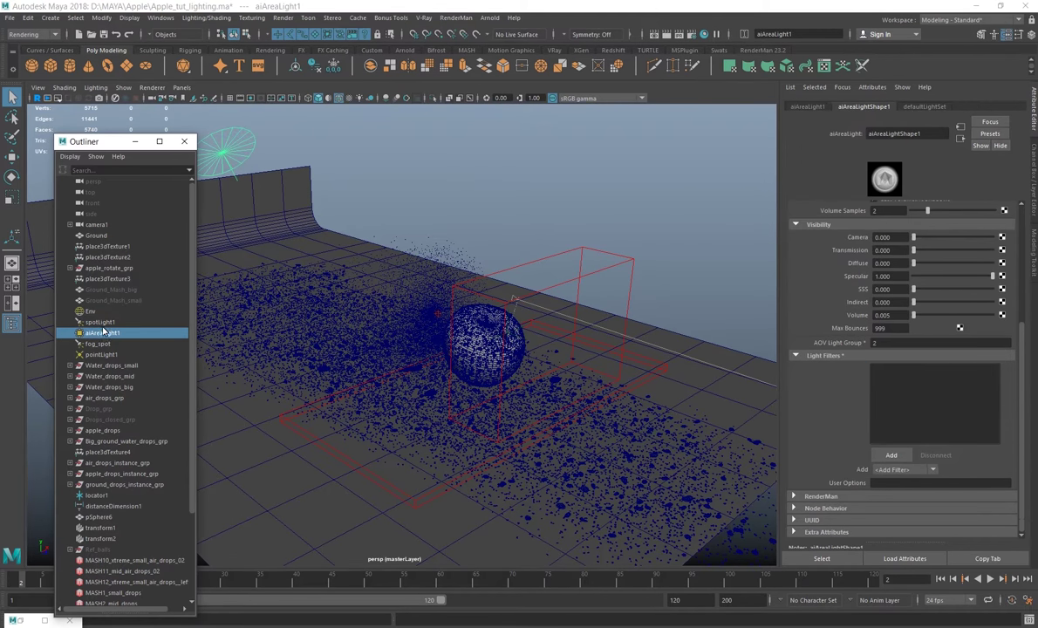
pyautogui.click(101, 354)
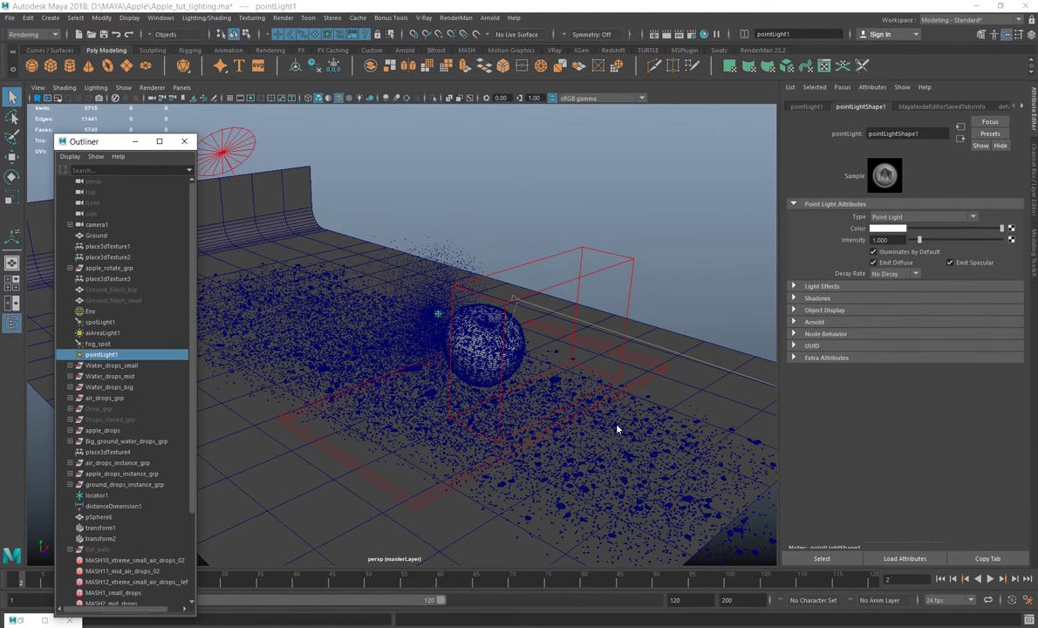
pyautogui.click(814, 322)
pyautogui.scroll(-5, 841, 375)
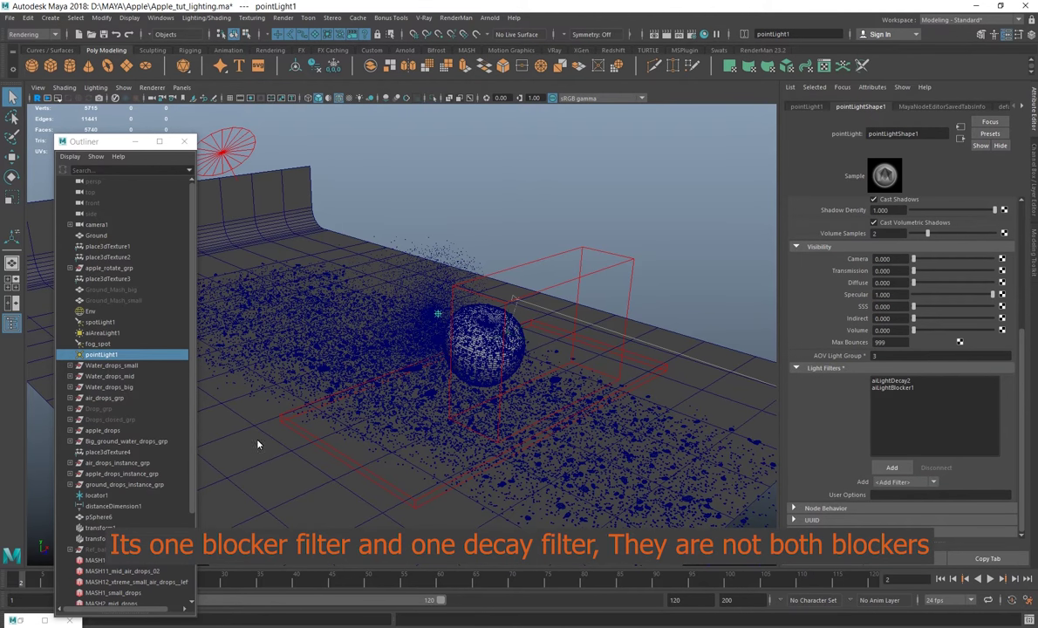
# Select spotLight1 and review the filter types that can be added to its light filters, without adding one
pyautogui.click(113, 324)
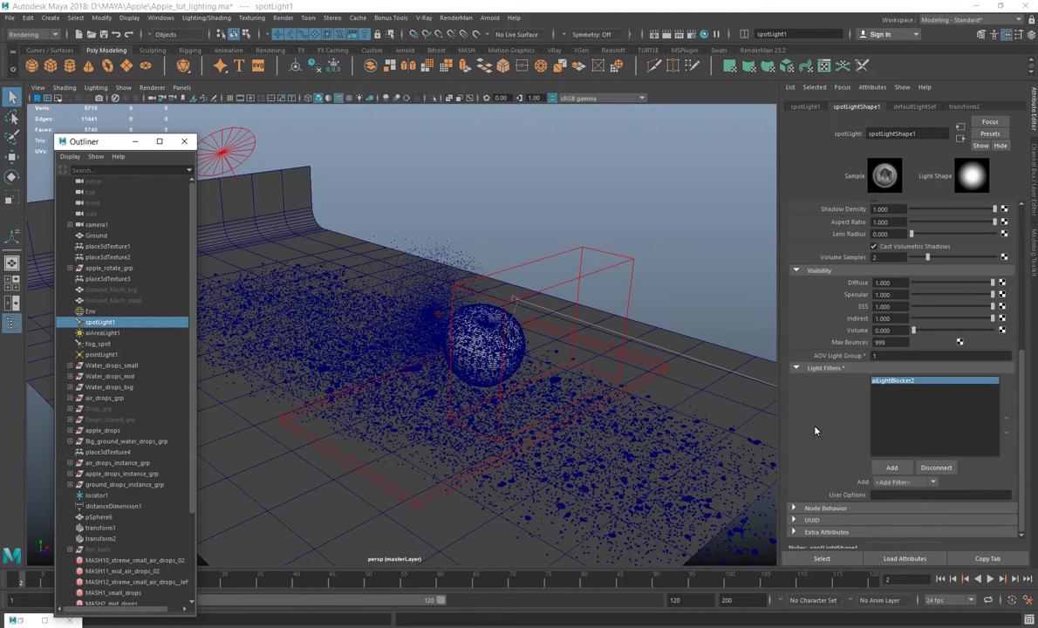
pyautogui.click(911, 485)
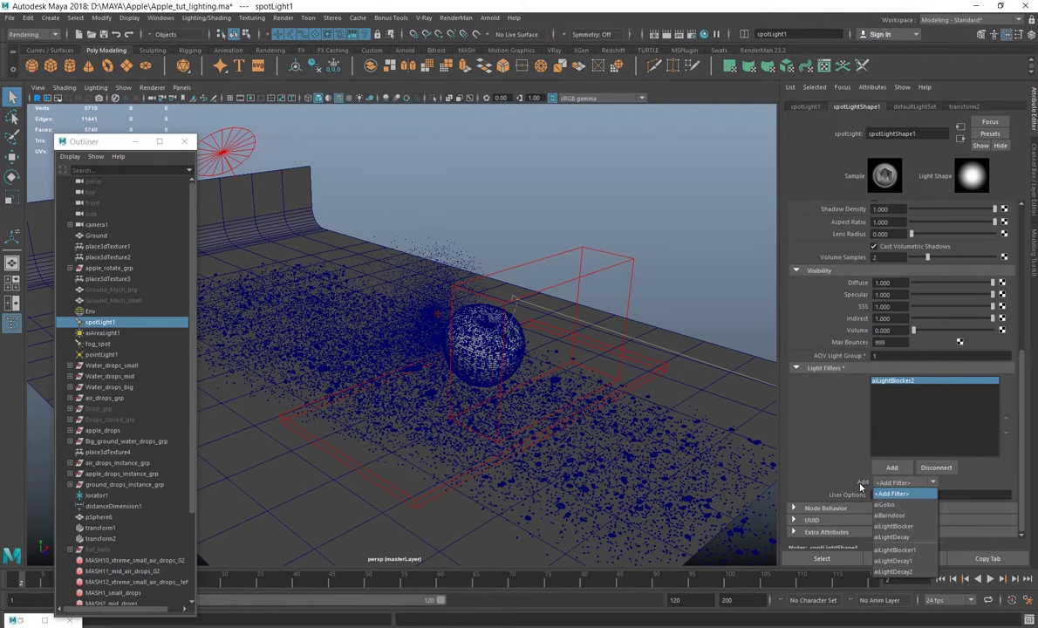
pyautogui.click(868, 484)
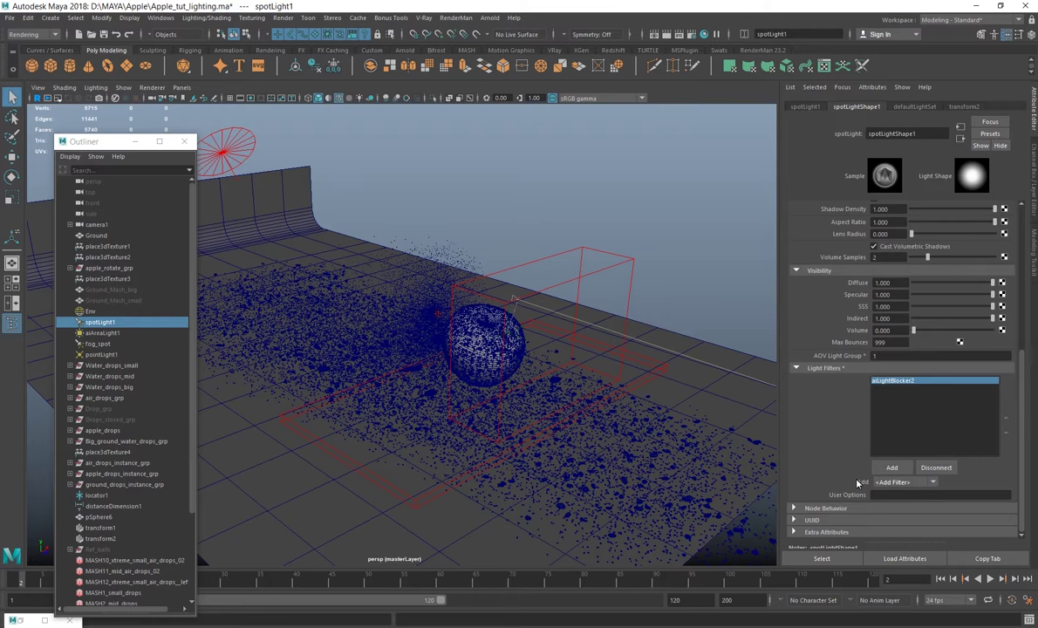
pyautogui.click(910, 486)
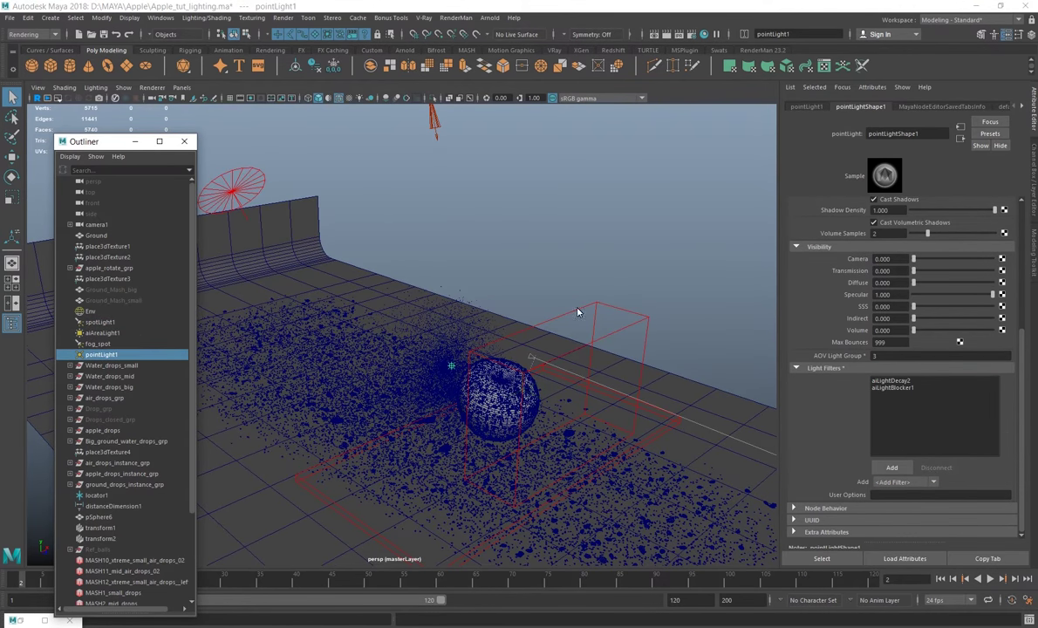
# Open the aiLightDecay2 filter assigned to pointLight1 and review its far attenuation range relative to the apple
pyautogui.click(883, 382)
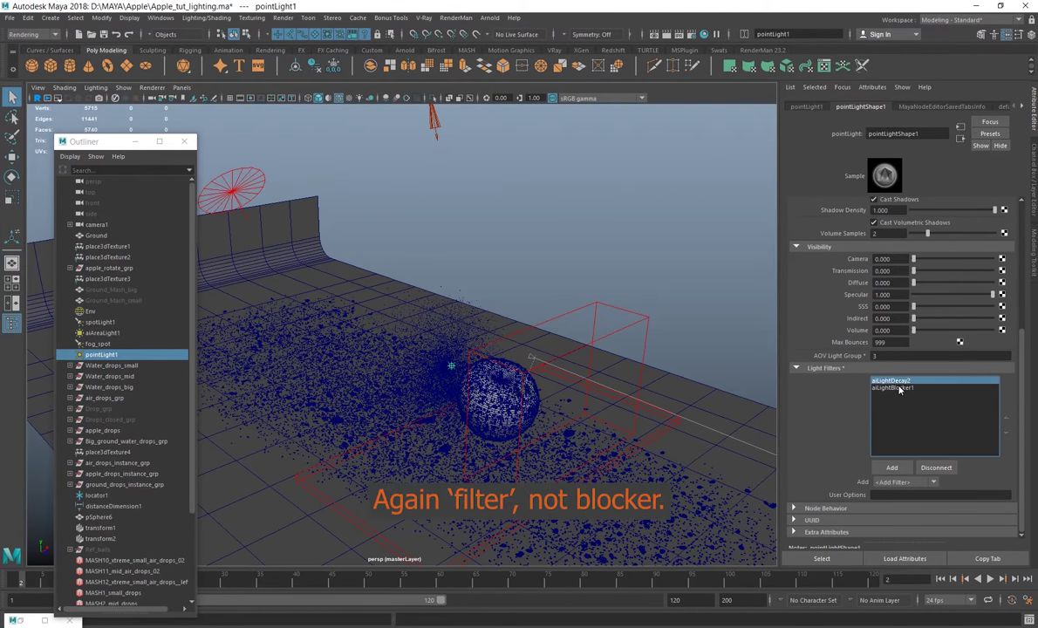
pyautogui.click(911, 388)
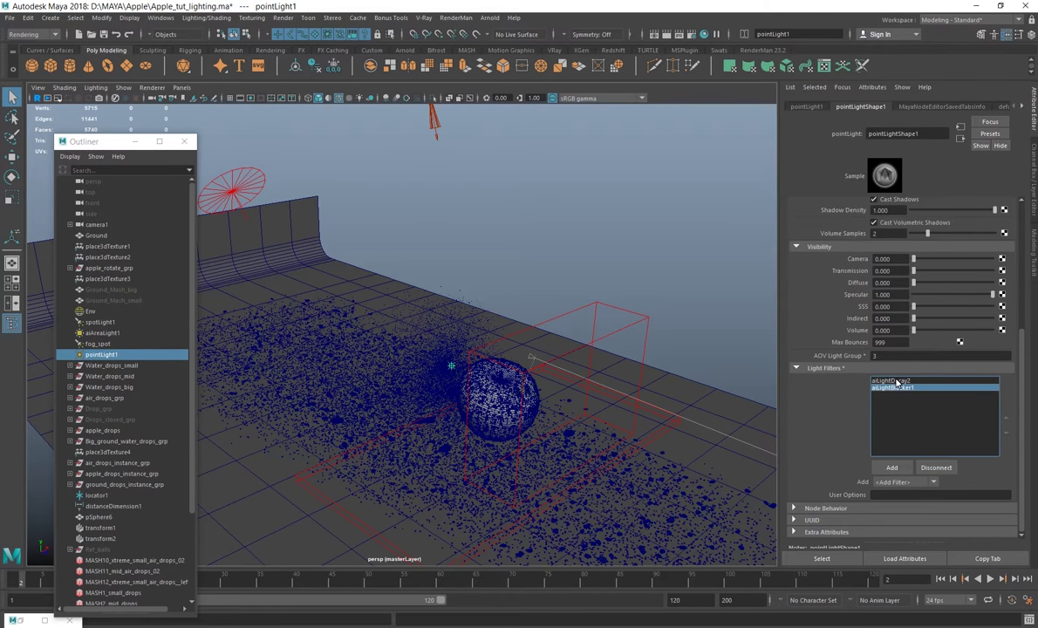
pyautogui.doubleClick(890, 381)
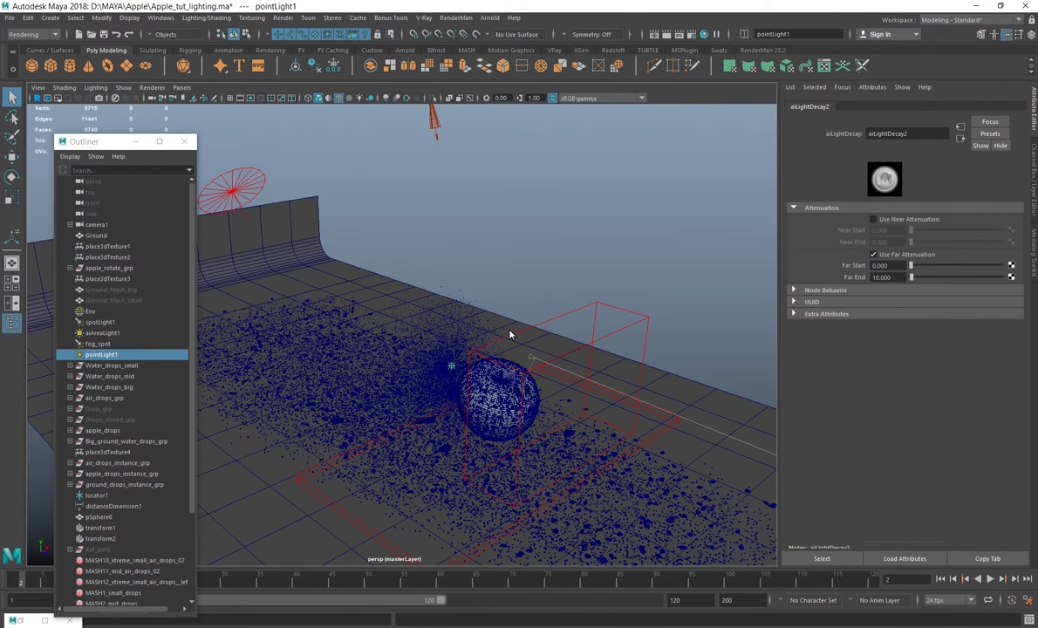
pyautogui.keyDown('alt'); pyautogui.moveTo(510, 347); pyautogui.dragTo(509, 294, button='middle'); pyautogui.keyUp('alt')
pyautogui.scroll(3, 515, 395)
pyautogui.keyDown('alt'); pyautogui.moveTo(514, 395); pyautogui.dragTo(489, 322); pyautogui.keyUp('alt')
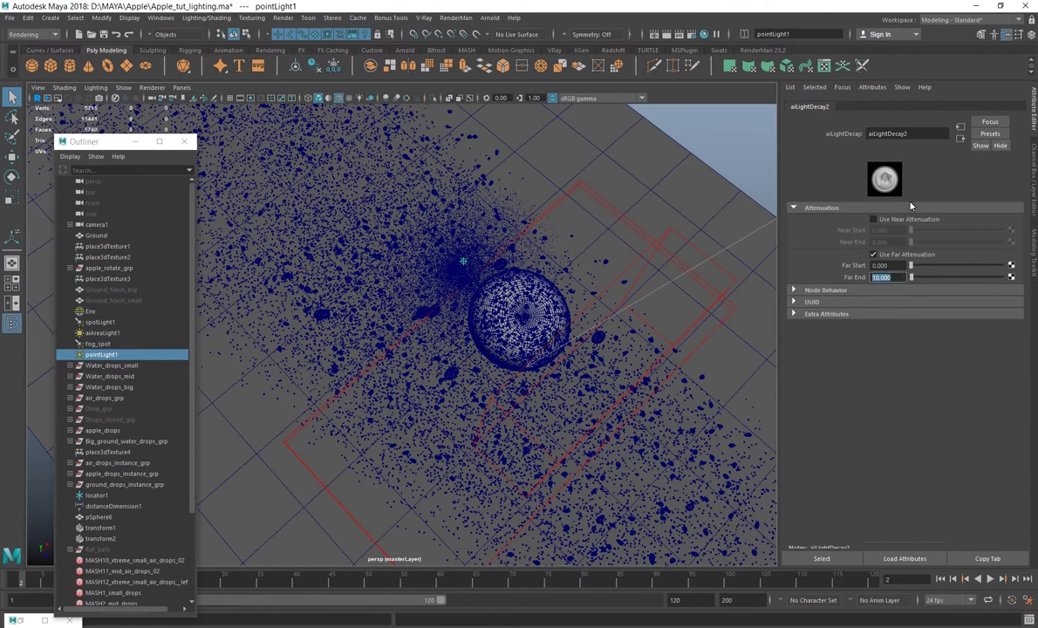
pyautogui.click(882, 277)
# Examine from several angles how pointLight1 sits relative to the apple and the surrounding water drops
pyautogui.keyDown('alt'); pyautogui.moveTo(568, 356); pyautogui.dragTo(592, 346, button='middle'); pyautogui.keyUp('alt')
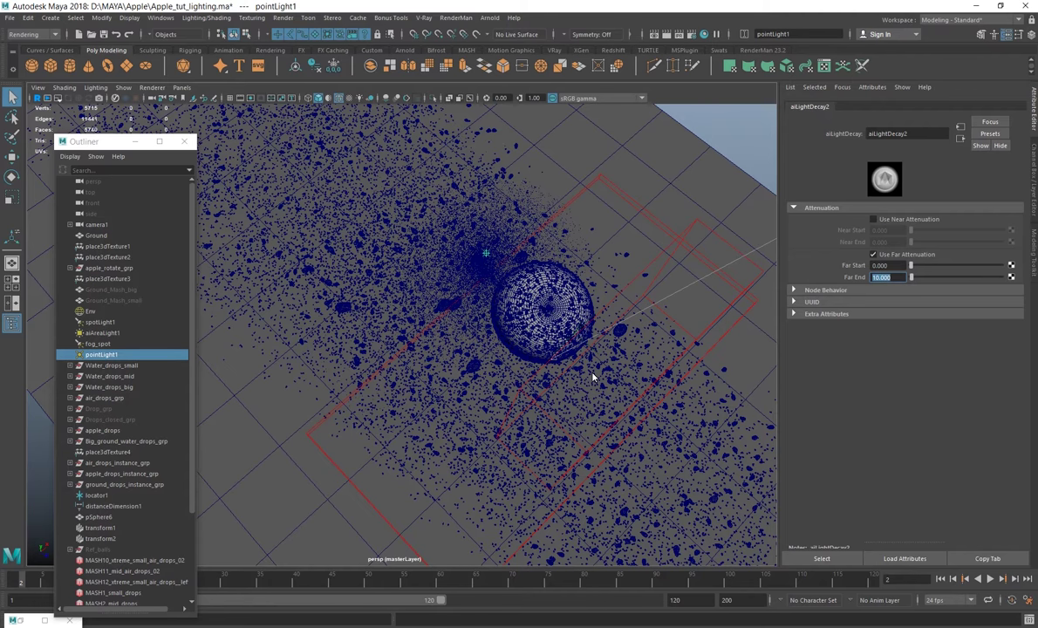
pyautogui.keyDown('alt'); pyautogui.moveTo(592, 377); pyautogui.dragTo(398, 287); pyautogui.keyUp('alt')
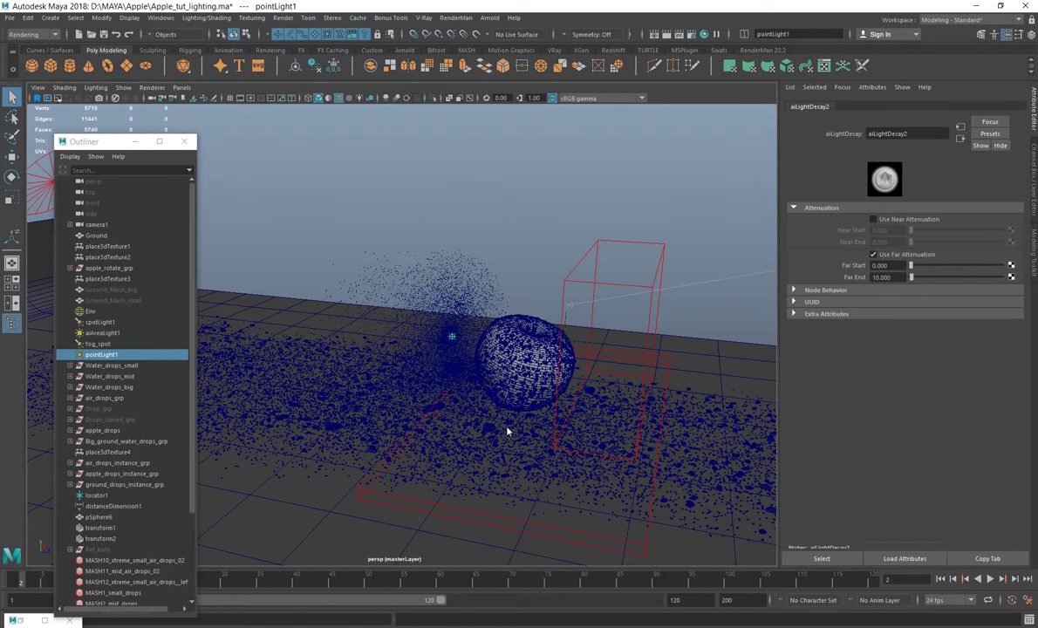
pyautogui.keyDown('alt'); pyautogui.moveTo(506, 430); pyautogui.dragTo(474, 311); pyautogui.keyUp('alt')
pyautogui.keyDown('alt'); pyautogui.moveTo(462, 370); pyautogui.dragTo(471, 471, button='right'); pyautogui.keyUp('alt')
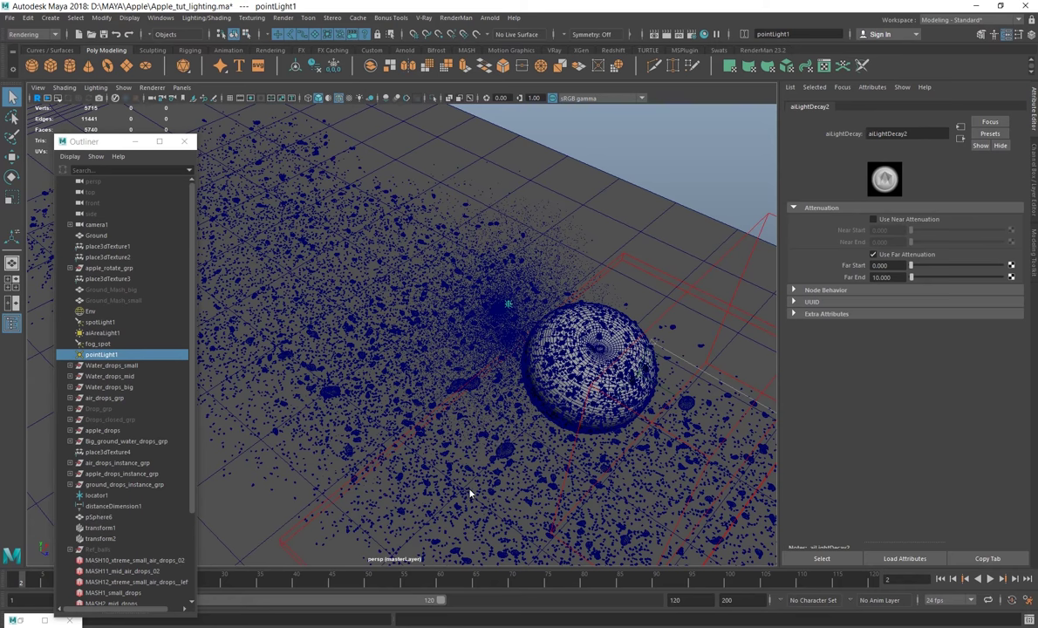
pyautogui.keyDown('alt'); pyautogui.moveTo(526, 443); pyautogui.dragTo(445, 356); pyautogui.keyUp('alt')
pyautogui.keyDown('alt'); pyautogui.moveTo(582, 186); pyautogui.dragTo(493, 407); pyautogui.keyUp('alt')
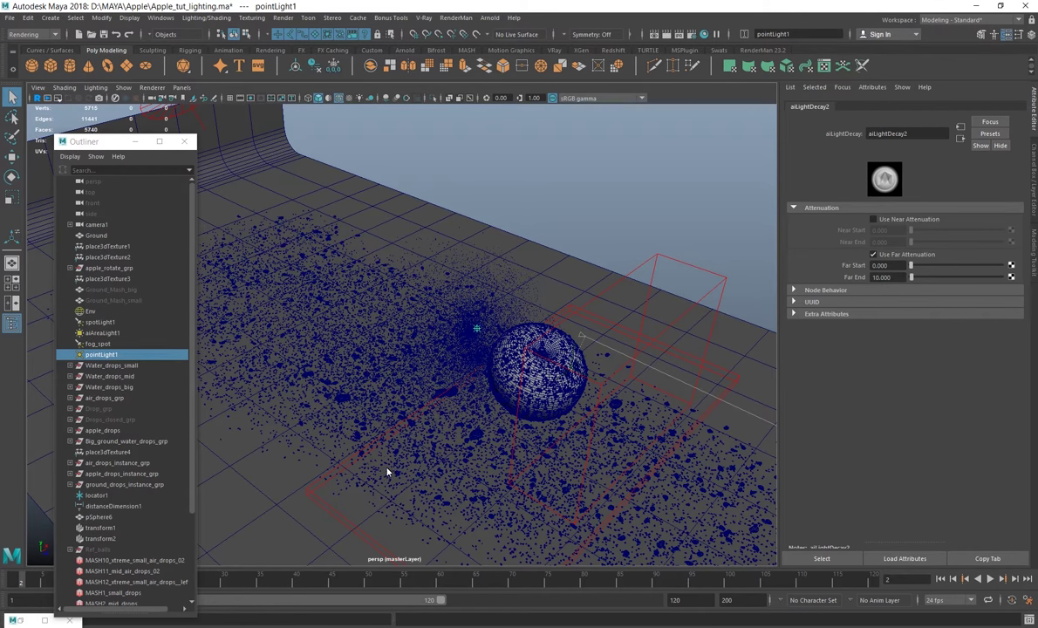
pyautogui.keyDown('alt'); pyautogui.moveTo(433, 444); pyautogui.dragTo(485, 380, button='middle'); pyautogui.keyUp('alt')
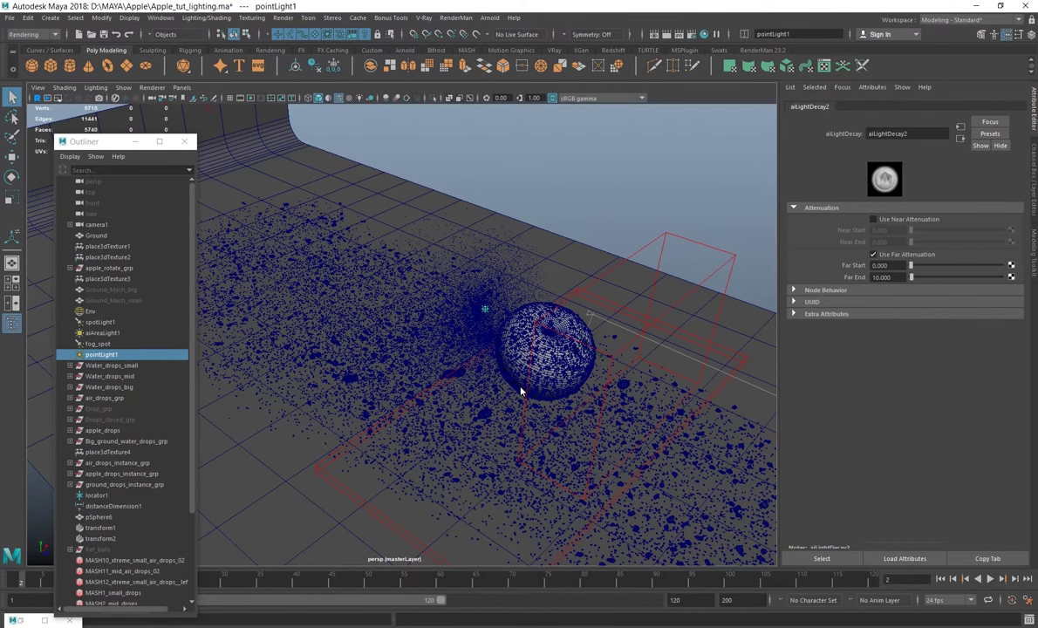
# Disable motion blur in the Arnold render settings of the master layer and close the settings
pyautogui.click(489, 19)
pyautogui.click(501, 37)
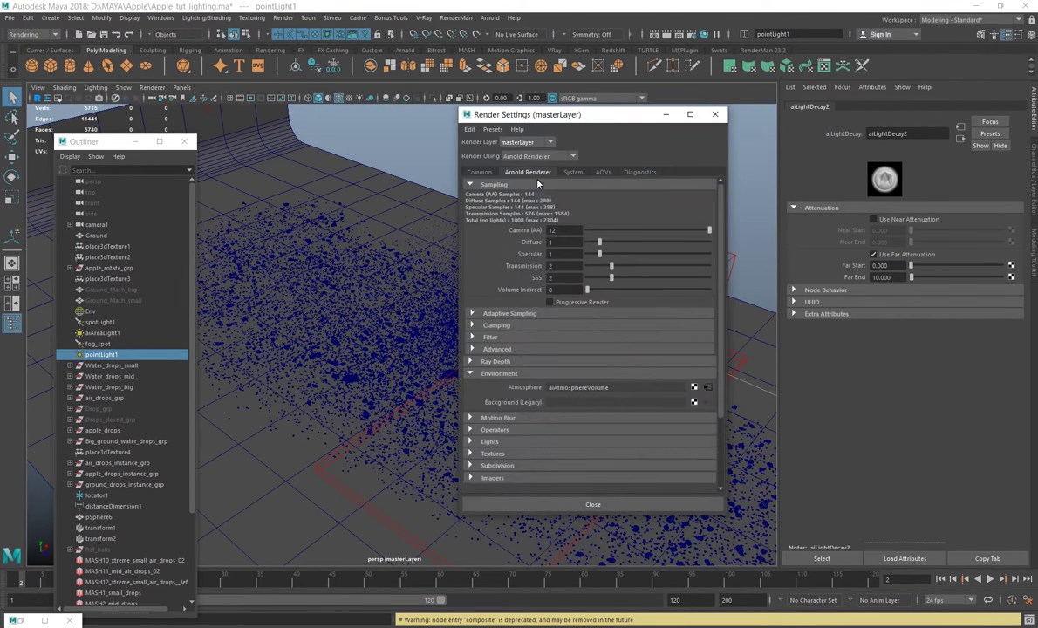
pyautogui.click(492, 361)
pyautogui.click(492, 362)
pyautogui.click(506, 418)
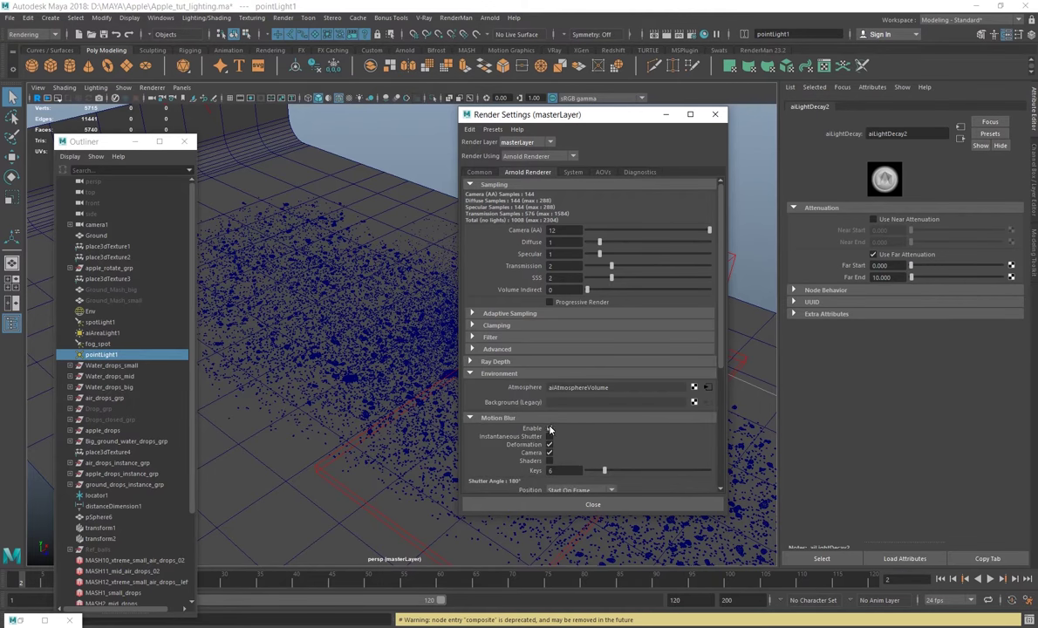
pyautogui.click(550, 428)
pyautogui.click(715, 115)
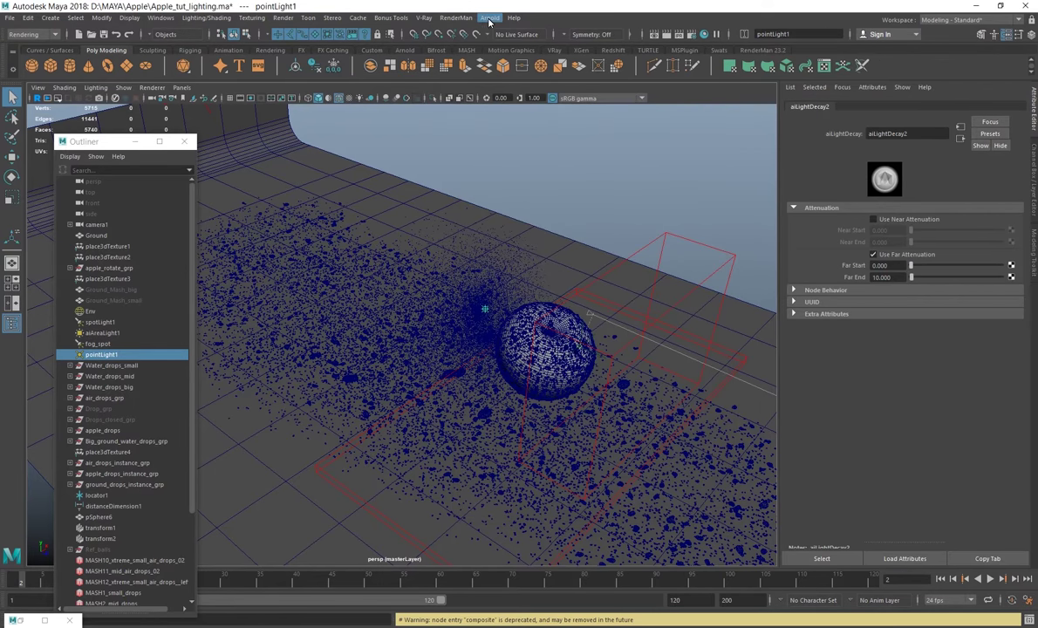
# Open the Arnold RenderView, enlarge its window and render the scene through cameraShape1 with the whole frame in view
pyautogui.click(489, 19)
pyautogui.click(523, 38)
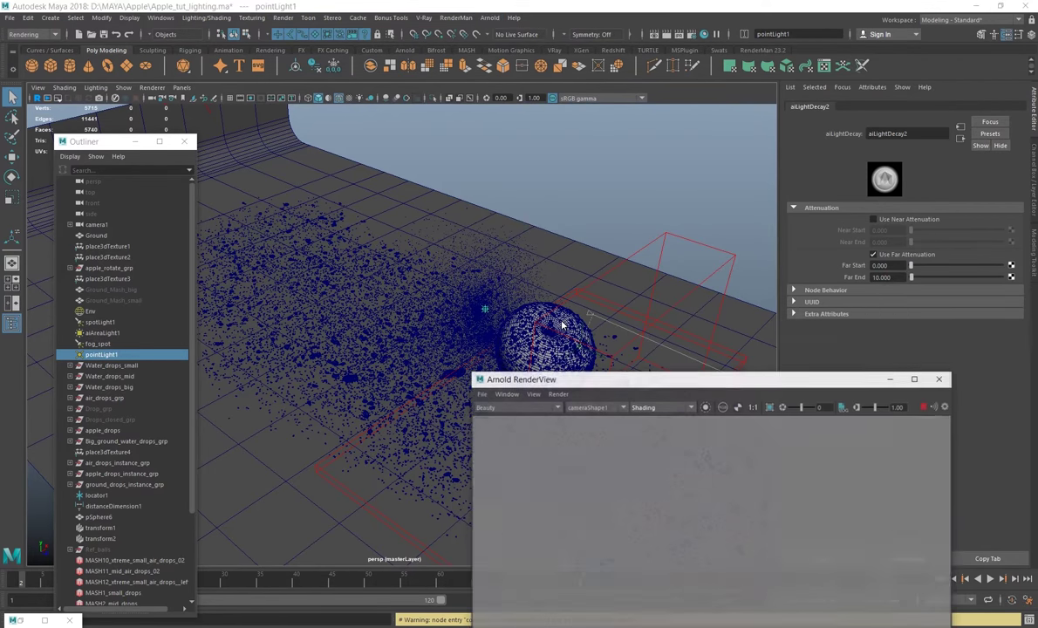
pyautogui.moveTo(722, 377); pyautogui.dragTo(505, 128)
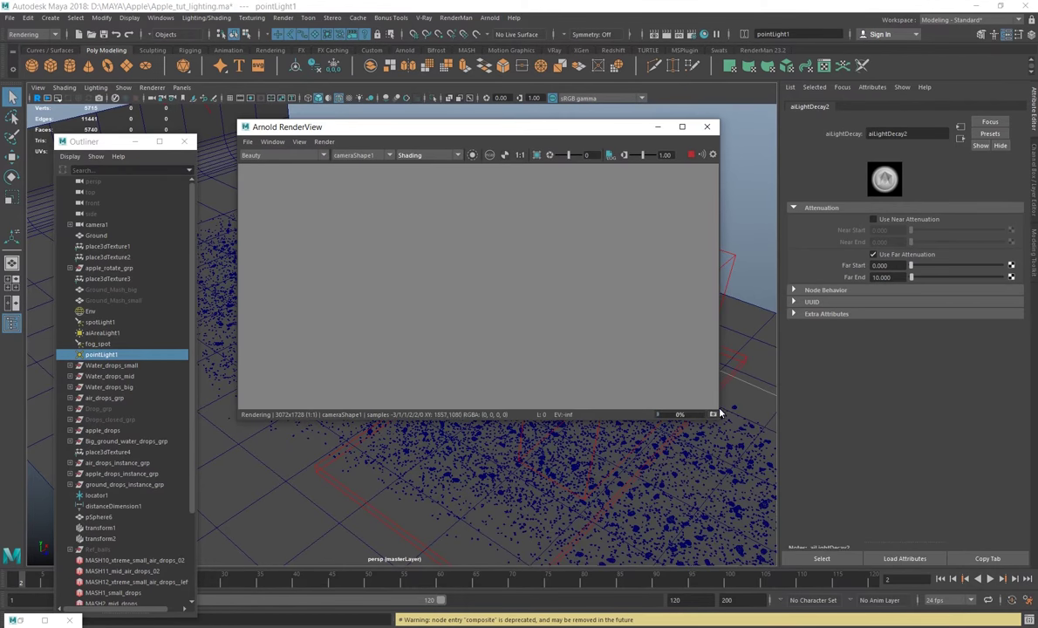
pyautogui.moveTo(719, 423); pyautogui.dragTo(792, 578)
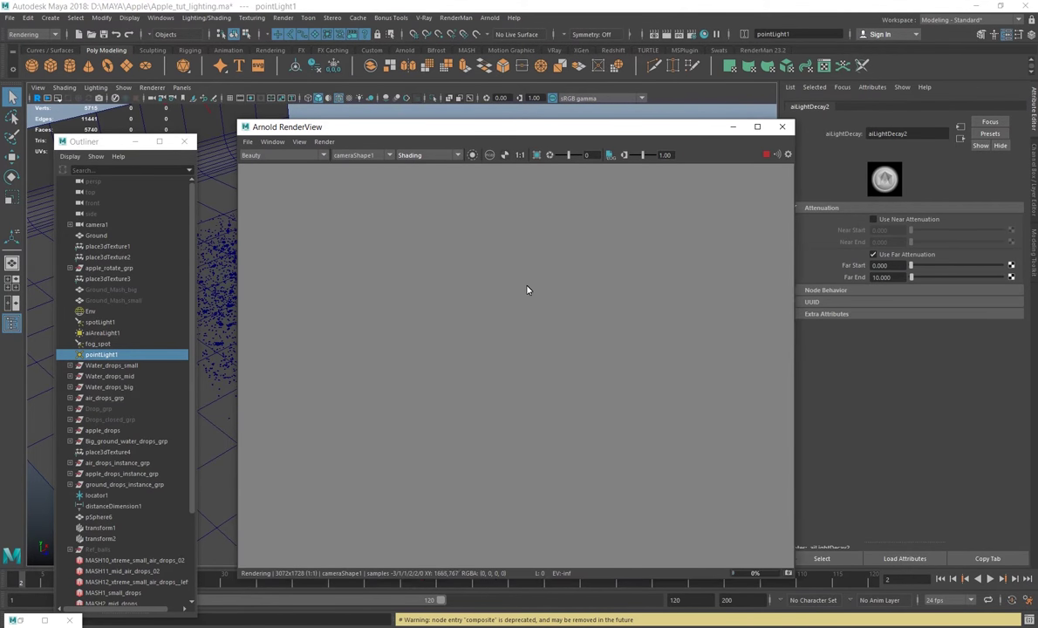
pyautogui.click(323, 141)
pyautogui.click(640, 199)
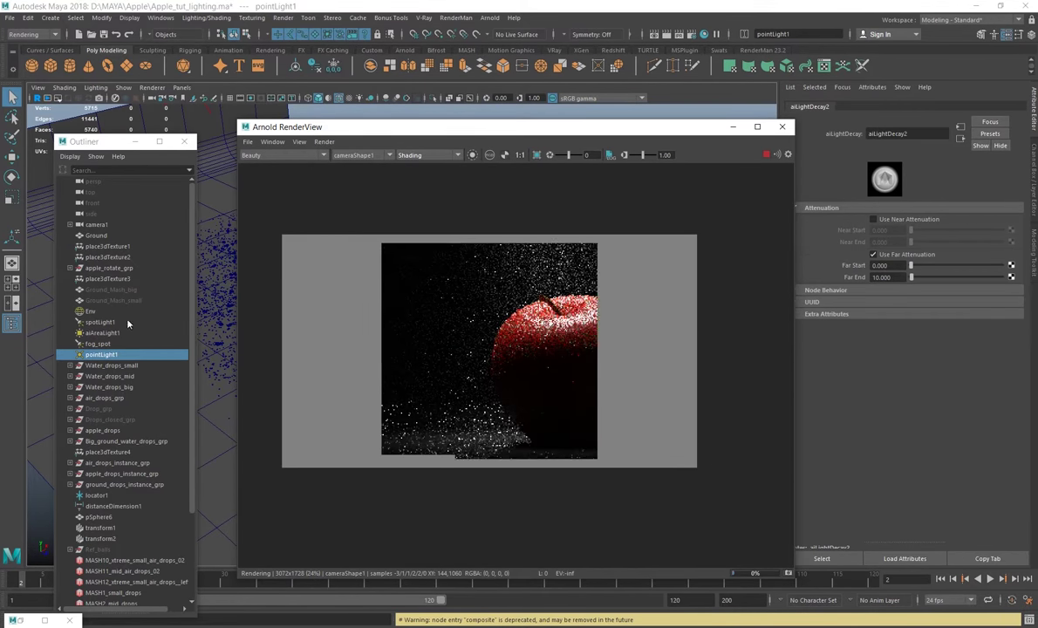
# Select the Env light and arrange the render window beside the Outliner so the light list and attributes stay accessible
pyautogui.click(91, 310)
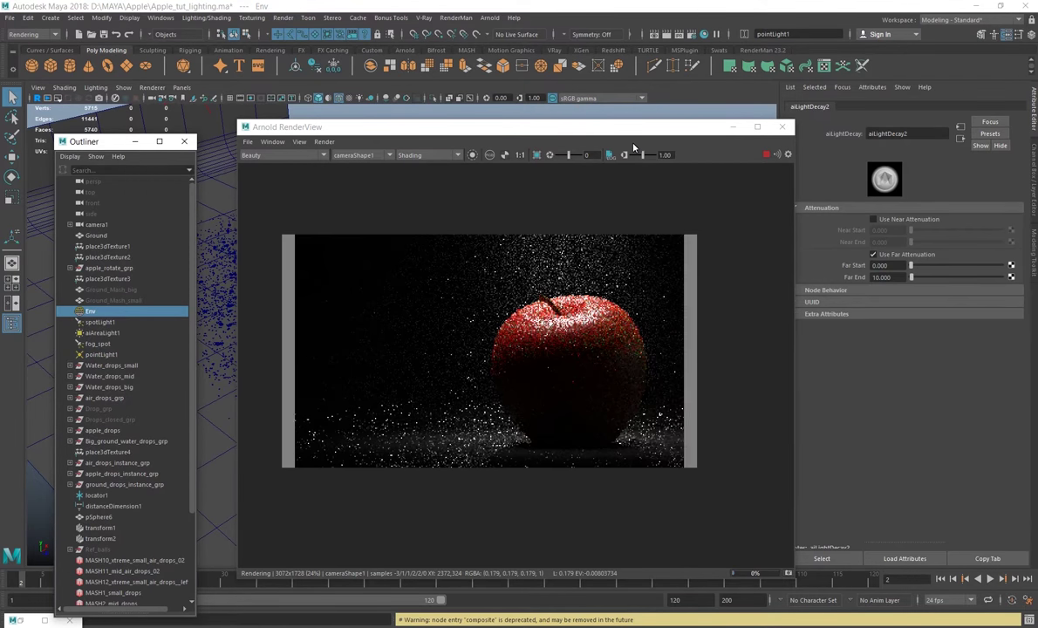
pyautogui.moveTo(406, 136); pyautogui.dragTo(1037, 262)
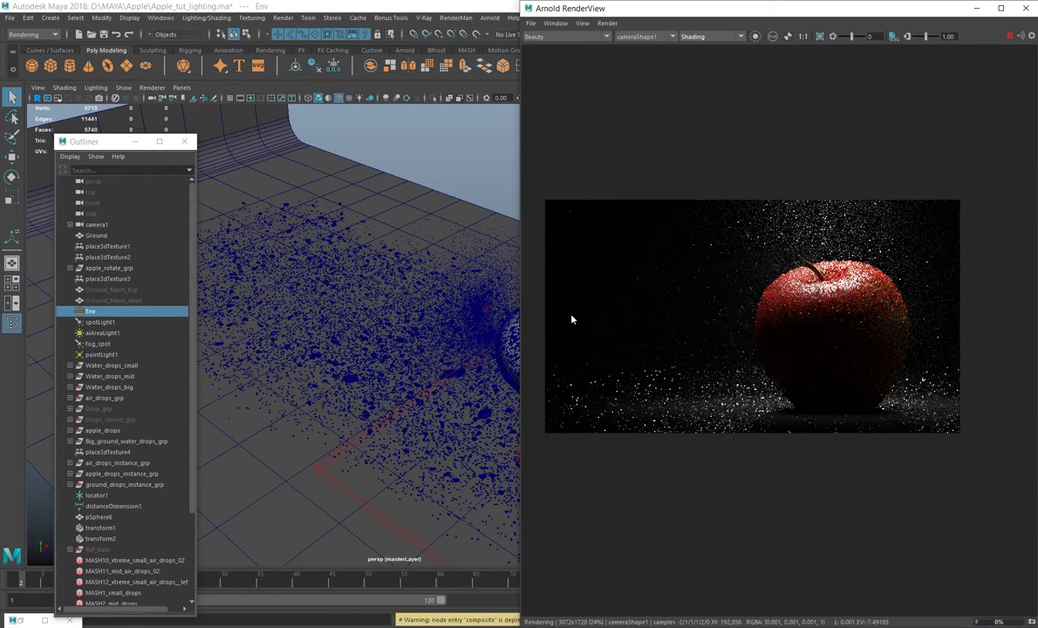
pyautogui.scroll(3, 738, 315)
pyautogui.scroll(-3, 740, 306)
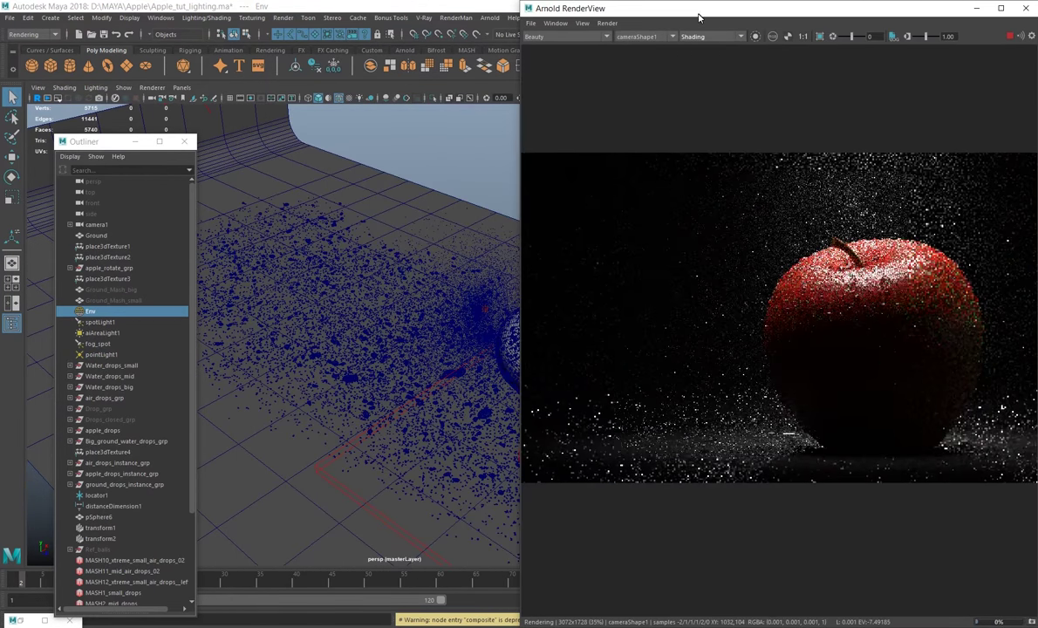
pyautogui.press('super+Down')
pyautogui.doubleClick(490, 127)
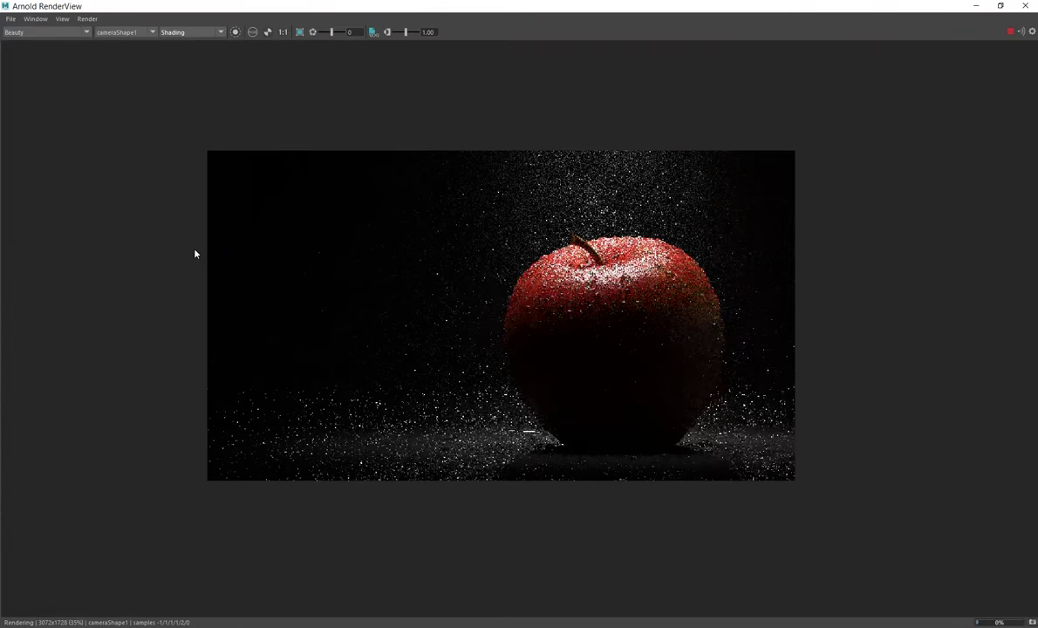
pyautogui.moveTo(194, 3); pyautogui.dragTo(475, 69)
pyautogui.moveTo(87, 139); pyautogui.dragTo(87, 105)
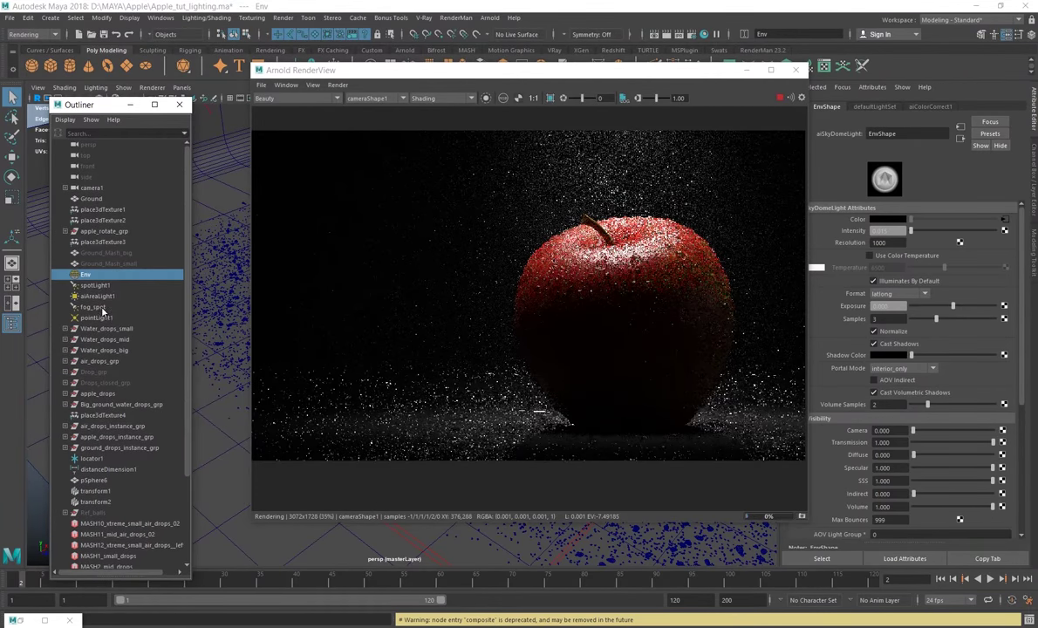
# Switch the render to Isolate Selected for the Env light and check its contribution and intensity setting
pyautogui.click(486, 97)
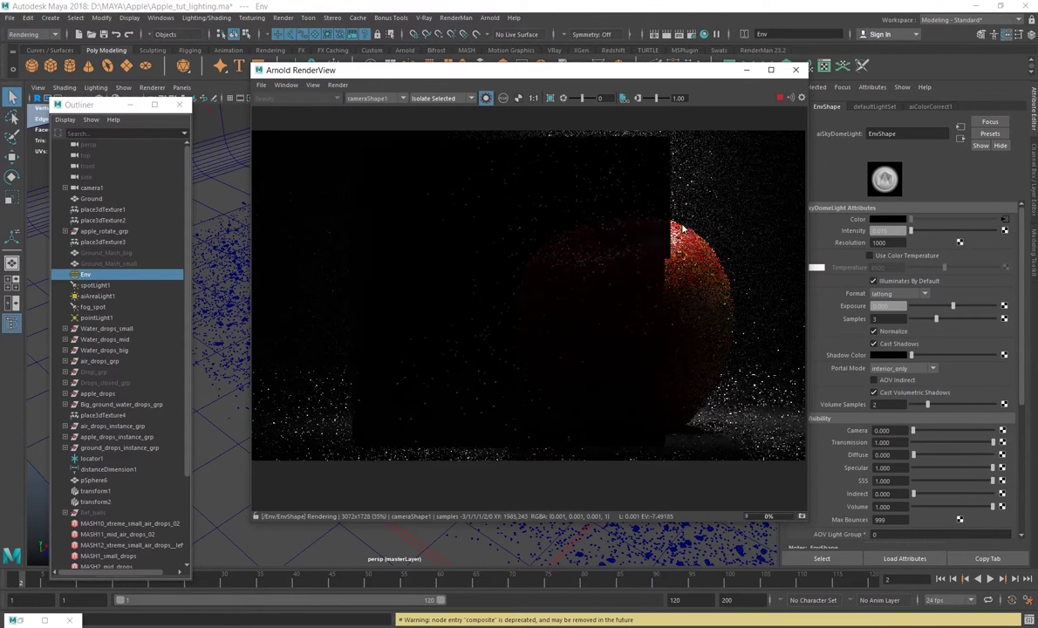
pyautogui.scroll(-2, 596, 304)
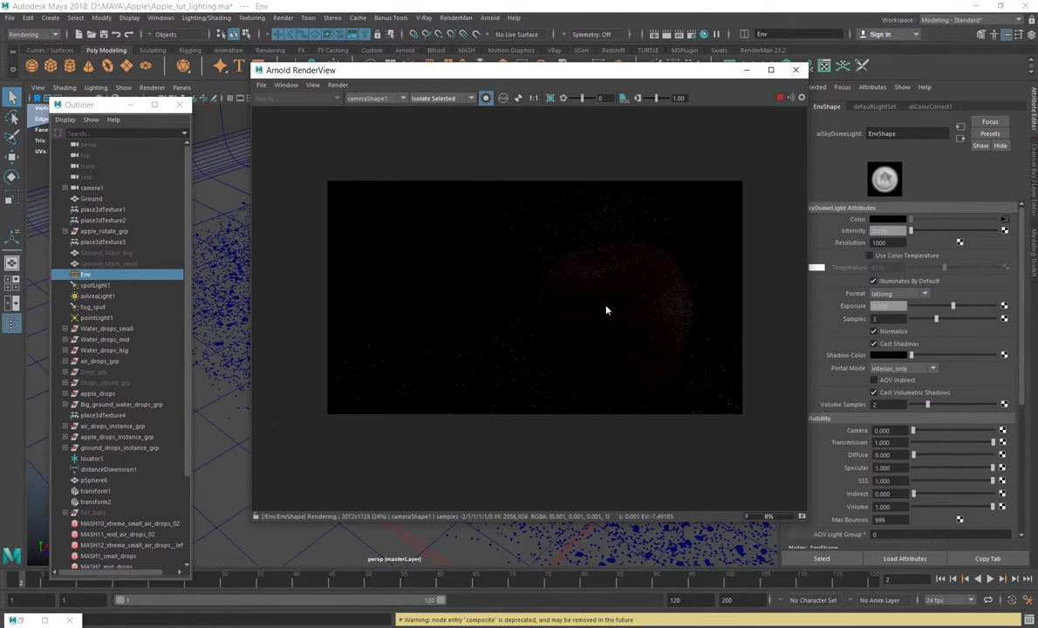
pyautogui.moveTo(587, 343); pyautogui.dragTo(591, 321, button='middle')
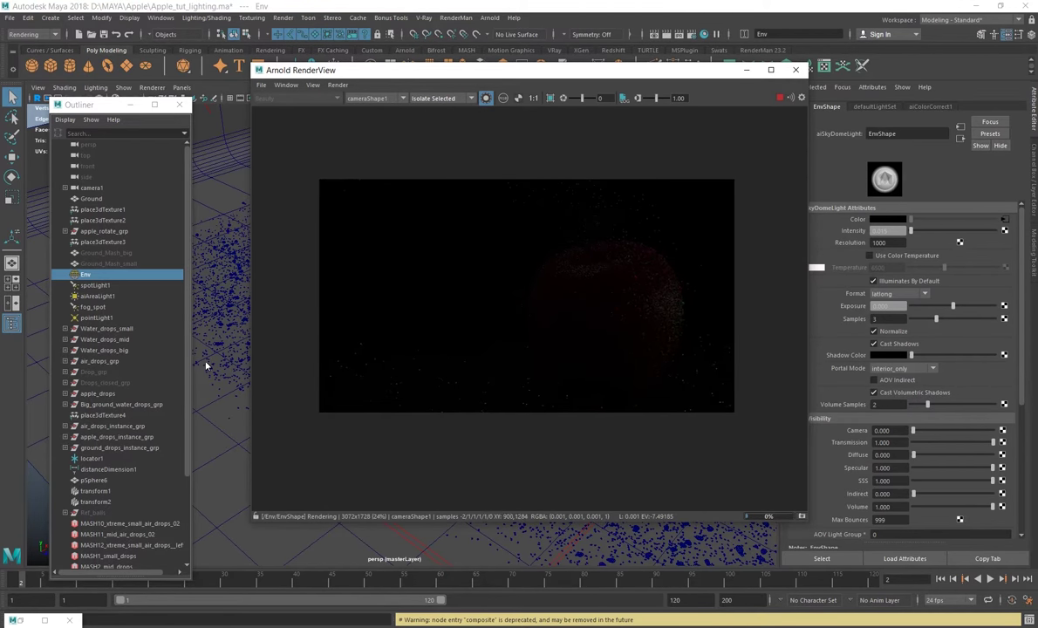
pyautogui.click(892, 231)
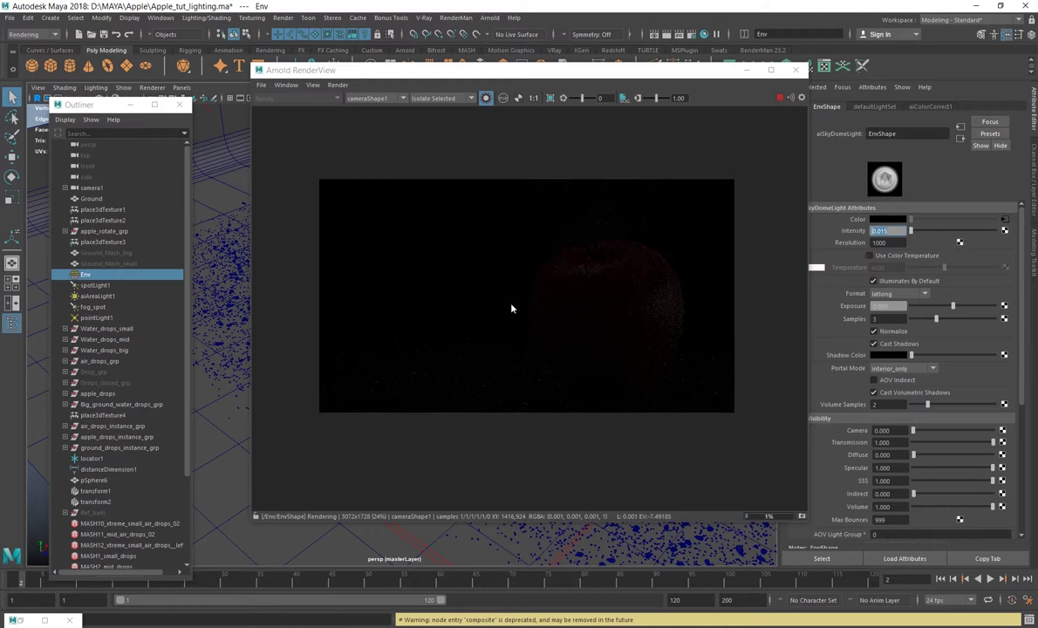
# Select spotLight1 to isolate it in the render and examine how it lights the apple and the ground
pyautogui.click(100, 286)
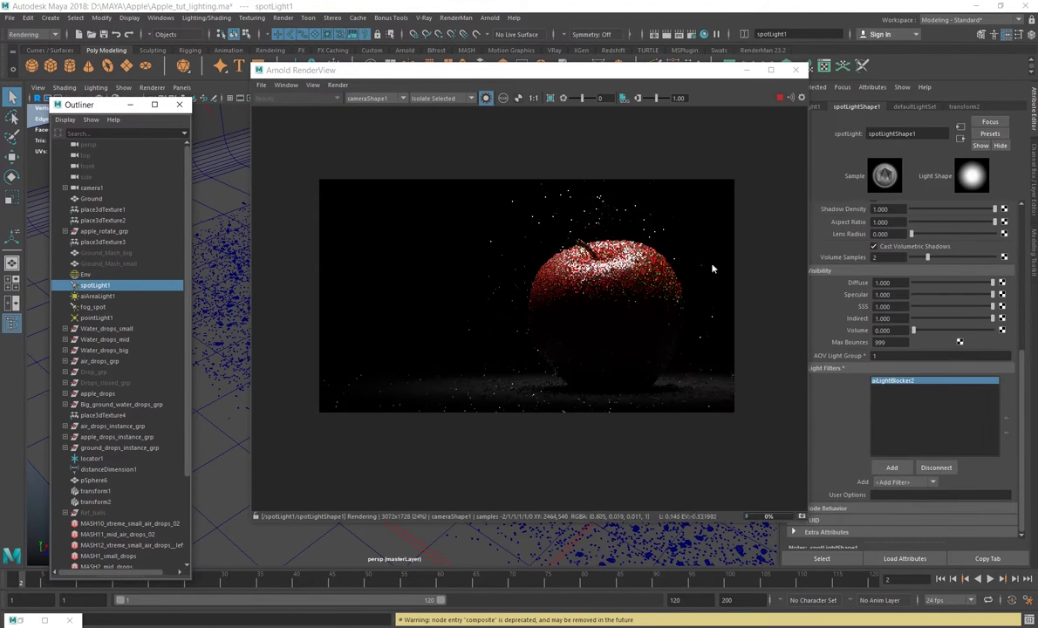
pyautogui.scroll(2, 615, 262)
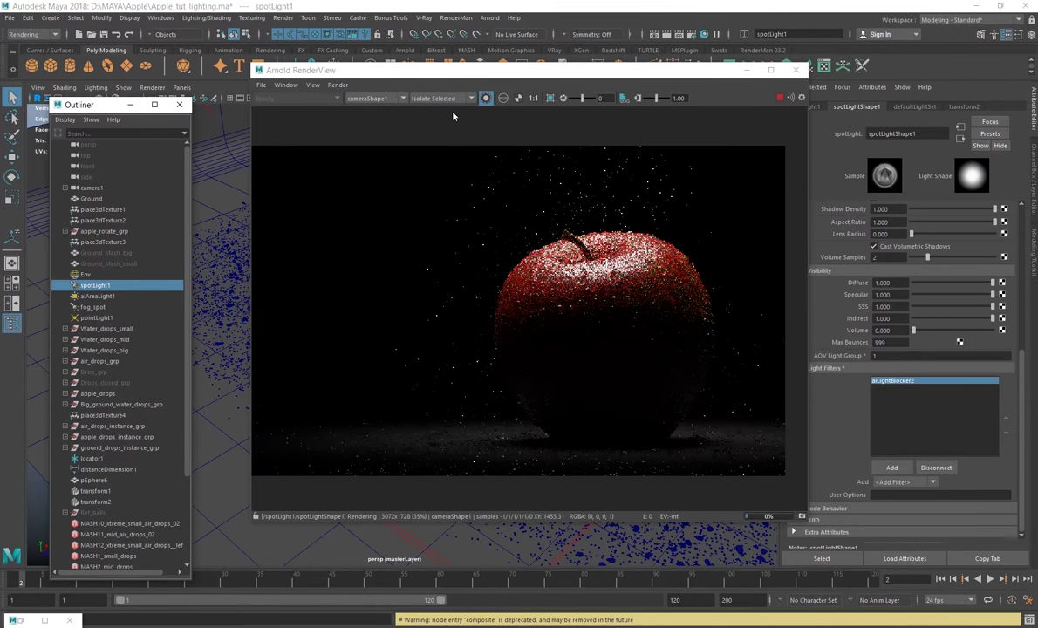
pyautogui.scroll(-2, 561, 328)
pyautogui.scroll(4, 498, 389)
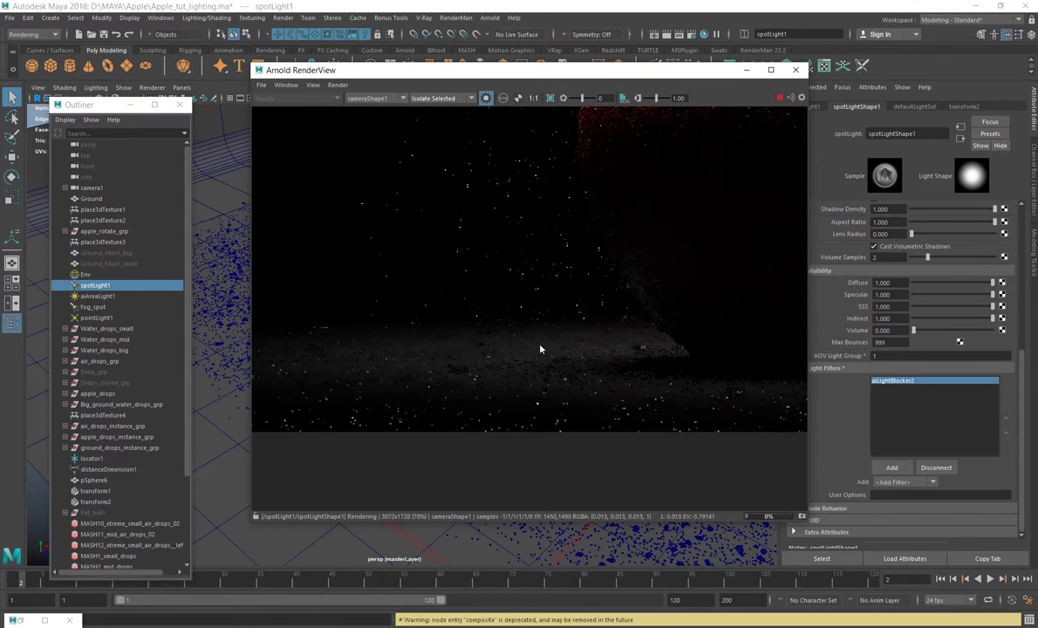
pyautogui.scroll(1, 540, 349)
# Render a crop region over the ground beside the apple's base and inspect the surface detail lit by spotLight1
pyautogui.moveTo(360, 298); pyautogui.dragTo(672, 423)
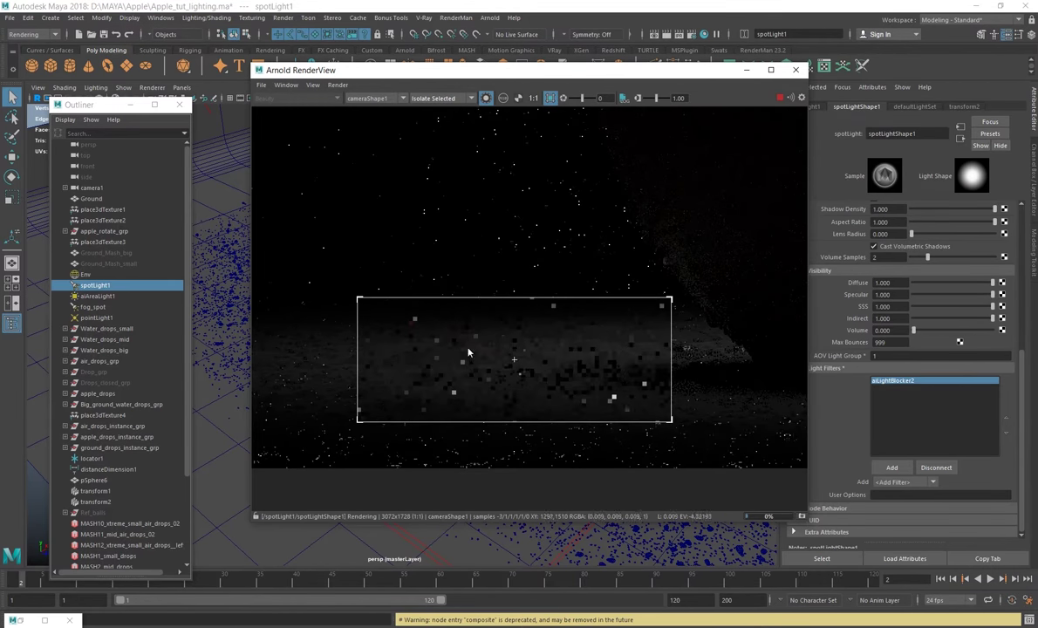
pyautogui.scroll(1, 519, 363)
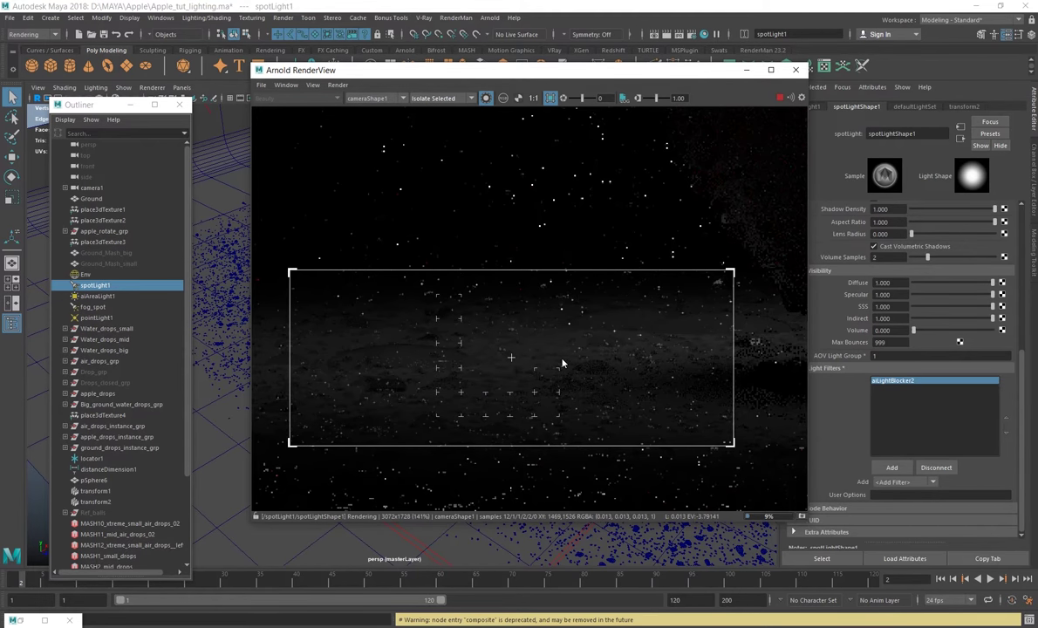
pyautogui.scroll(-1, 562, 363)
pyautogui.scroll(1, 555, 353)
pyautogui.moveTo(600, 340); pyautogui.dragTo(522, 398, button='middle')
pyautogui.scroll(-1, 571, 349)
pyautogui.scroll(-1, 575, 347)
pyautogui.scroll(-1, 540, 346)
pyautogui.moveTo(540, 346); pyautogui.dragTo(548, 374, button='middle')
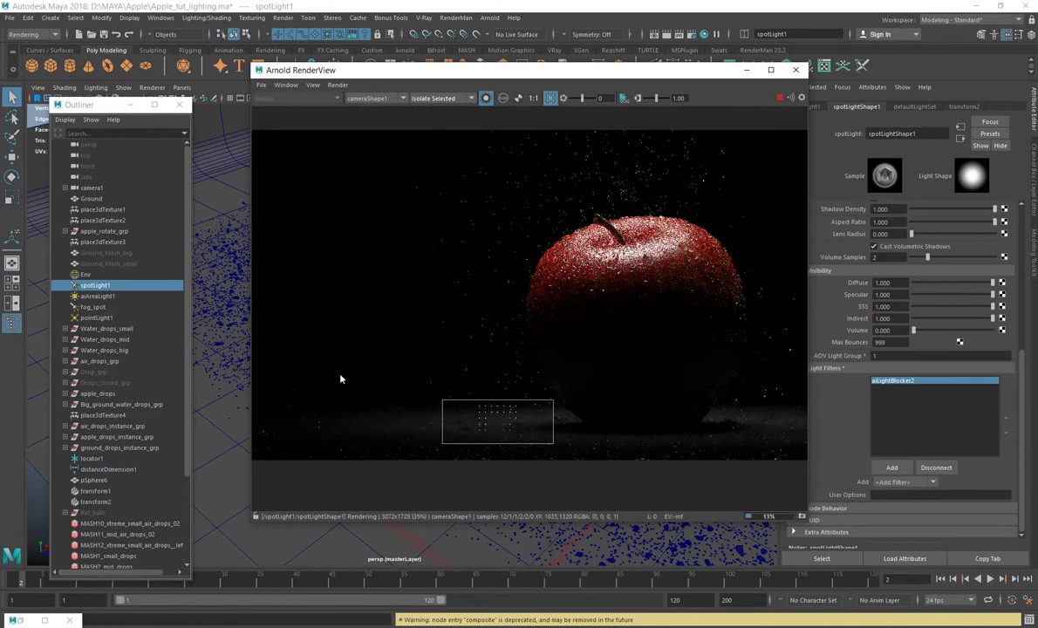
# Select aiAreaLight1 to isolate it in the render and examine its highlights on the apple's top edge and the drops
pyautogui.press('Down')
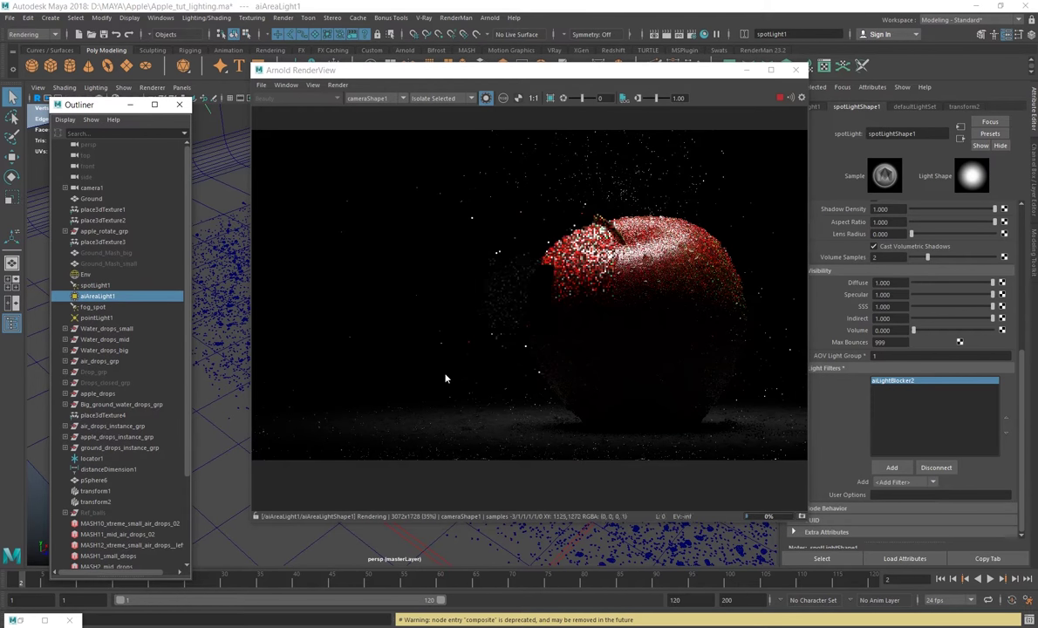
pyautogui.scroll(-1, 536, 326)
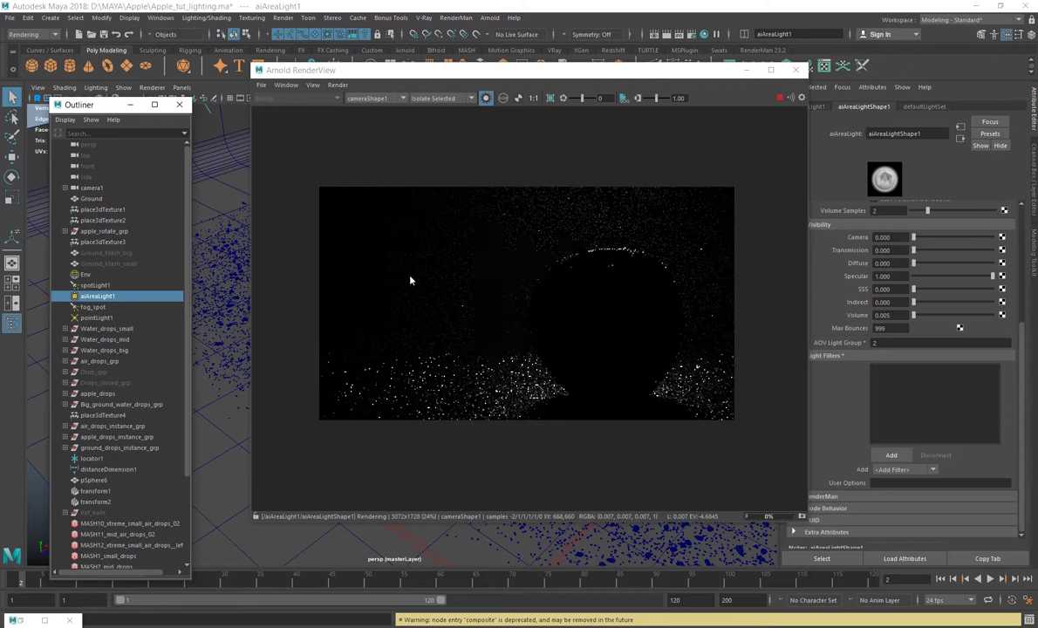
pyautogui.click(273, 76)
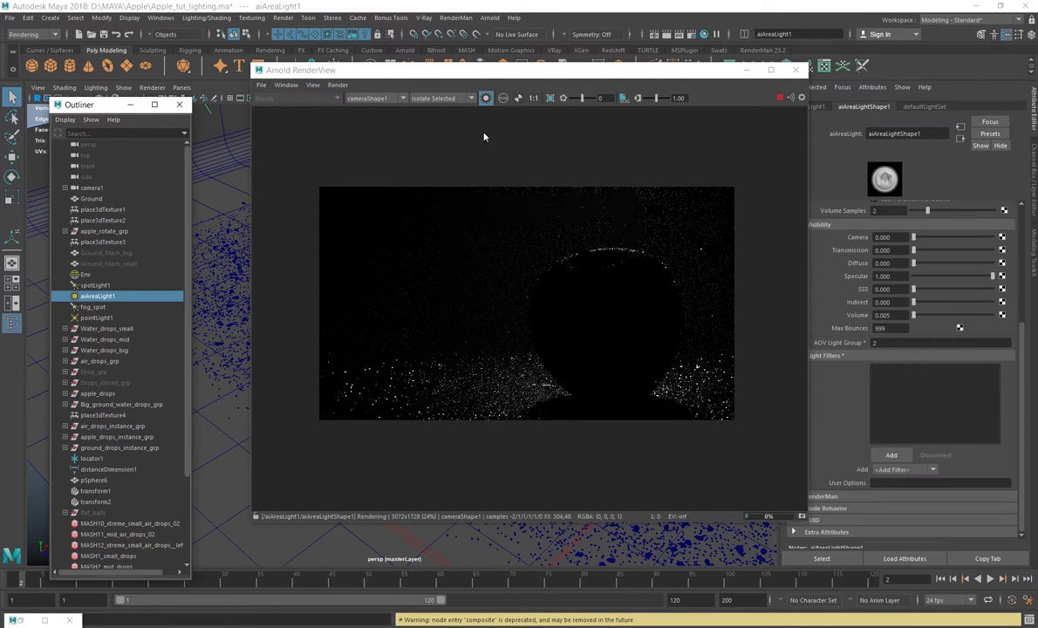
pyautogui.scroll(2, 616, 257)
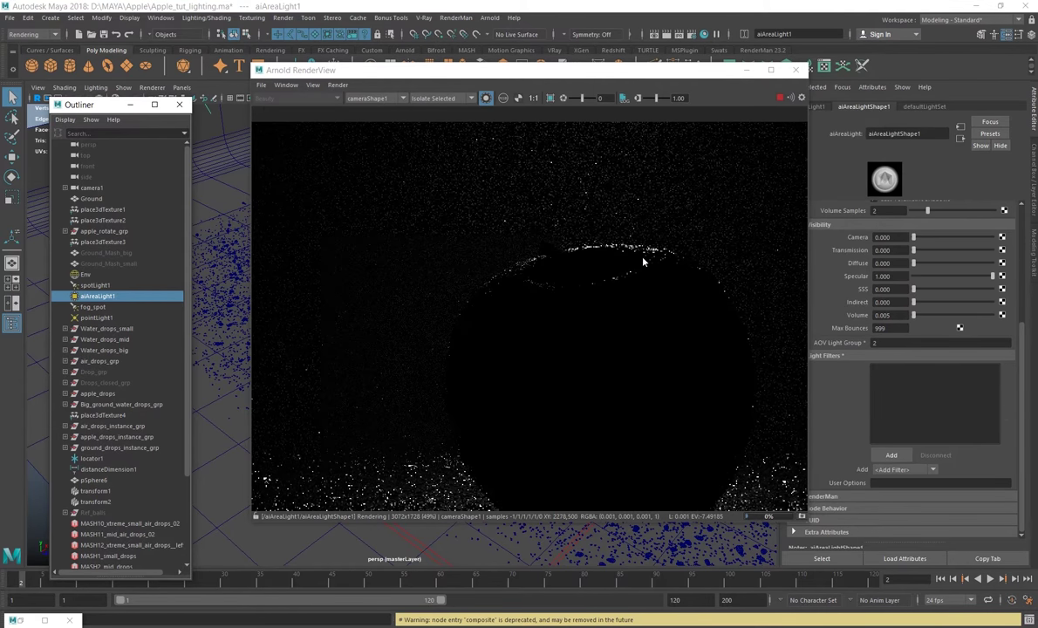
# Set aiAreaLight1's Volume visibility to 0 to compare the isolated render, and restore it to 0.005
pyautogui.scroll(-2, 614, 270)
pyautogui.scroll(1, 602, 315)
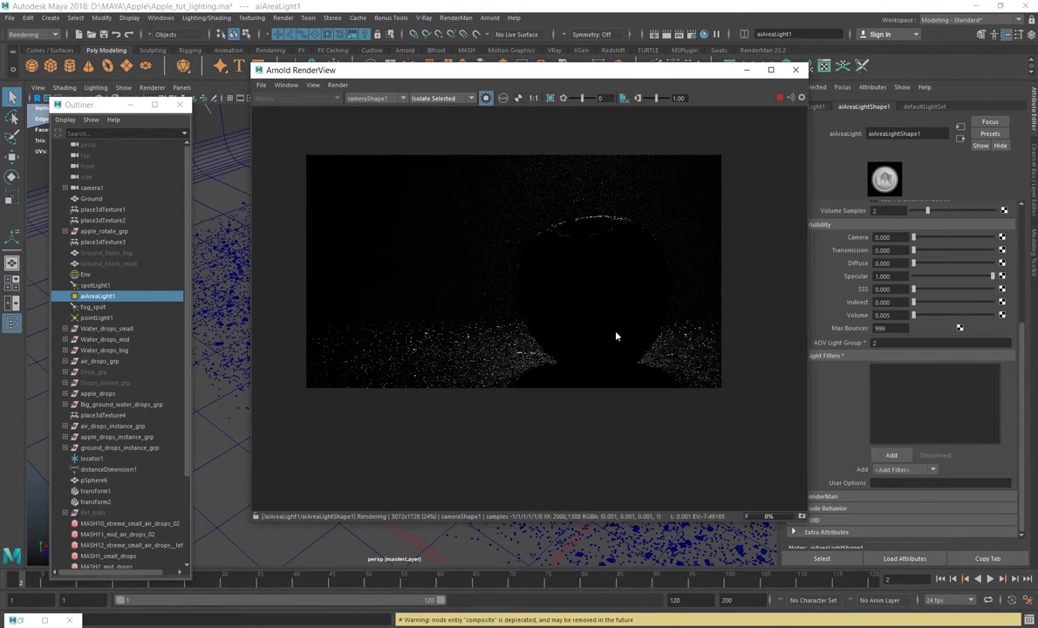
pyautogui.scroll(1, 504, 285)
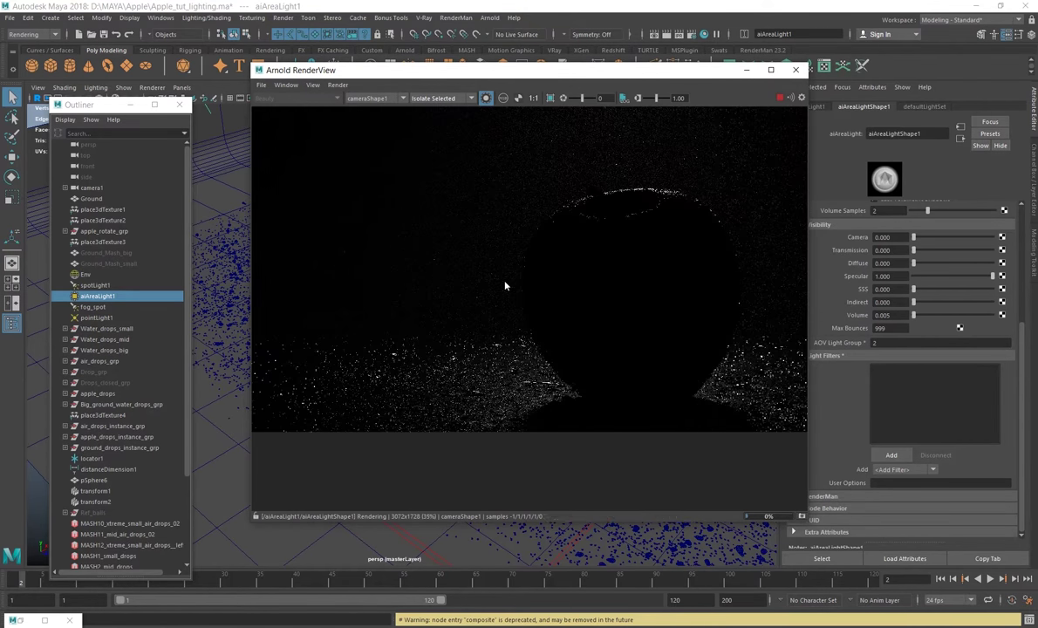
pyautogui.moveTo(778, 175); pyautogui.dragTo(761, 206, button='middle')
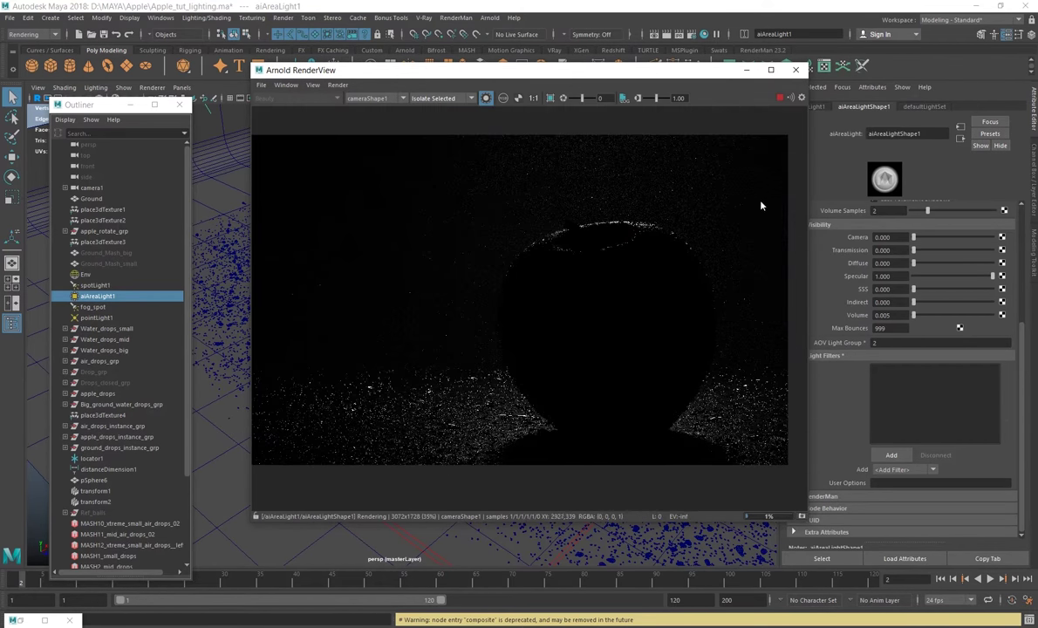
pyautogui.doubleClick(885, 315)
pyautogui.write('0')
pyautogui.press('Return')
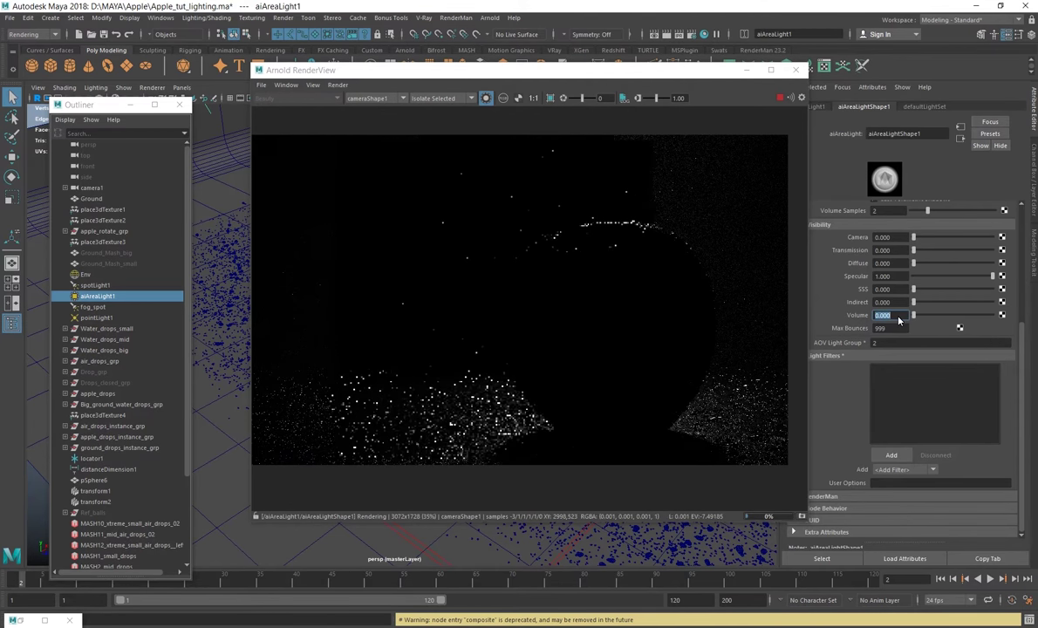
pyautogui.write('0.005')
pyautogui.press('Return')
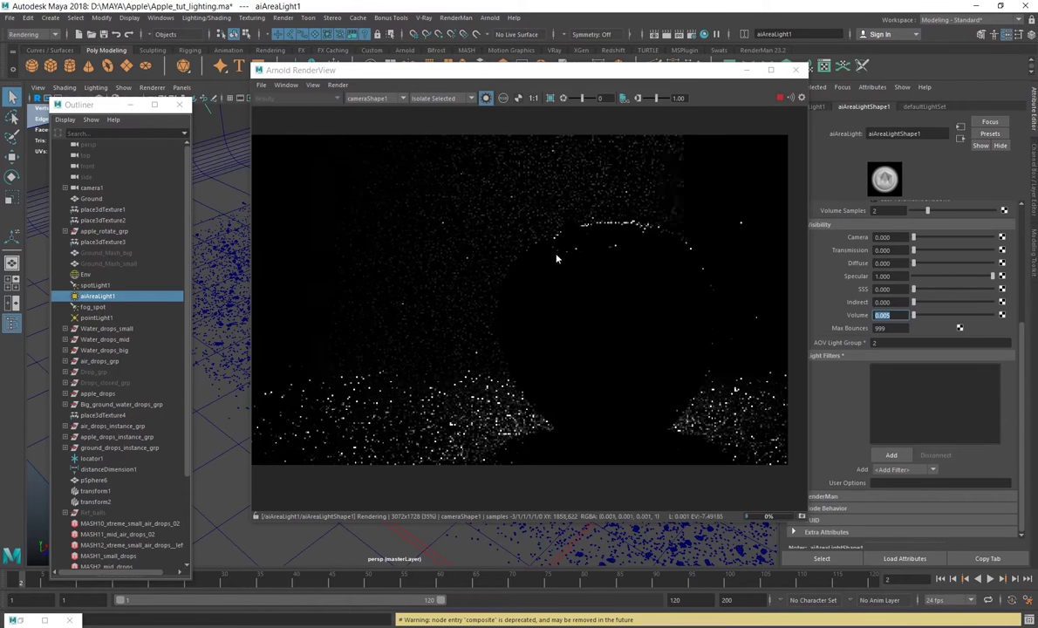
# Isolate spotLight1, aiAreaLight1 and fog_spot in turn to compare how each lights the apple, drops and fog
pyautogui.scroll(-2, 556, 258)
pyautogui.scroll(-2, 548, 285)
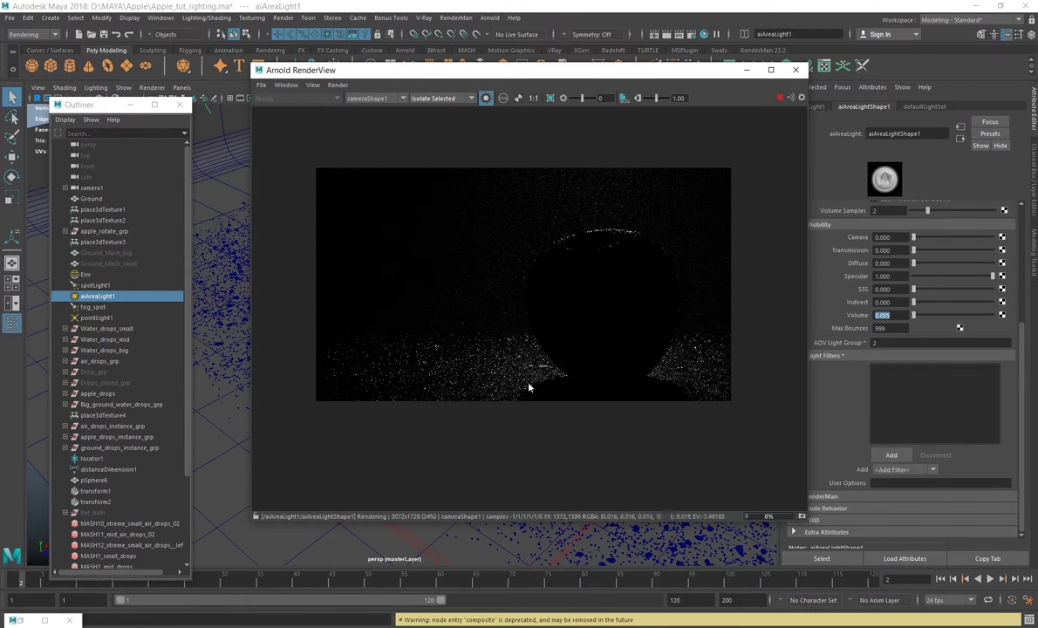
pyautogui.click(95, 285)
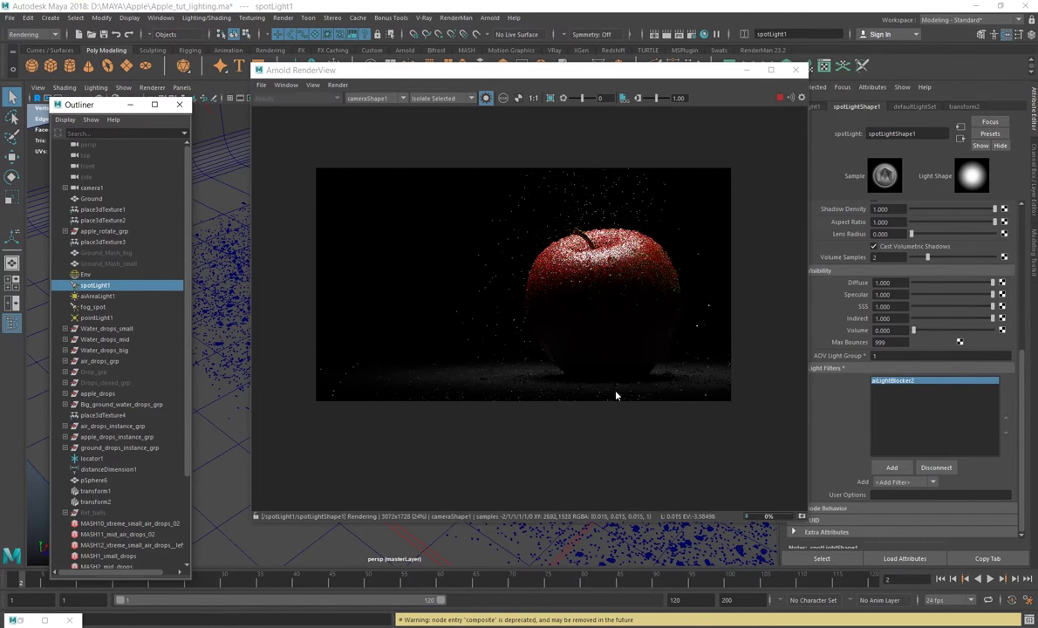
pyautogui.click(94, 296)
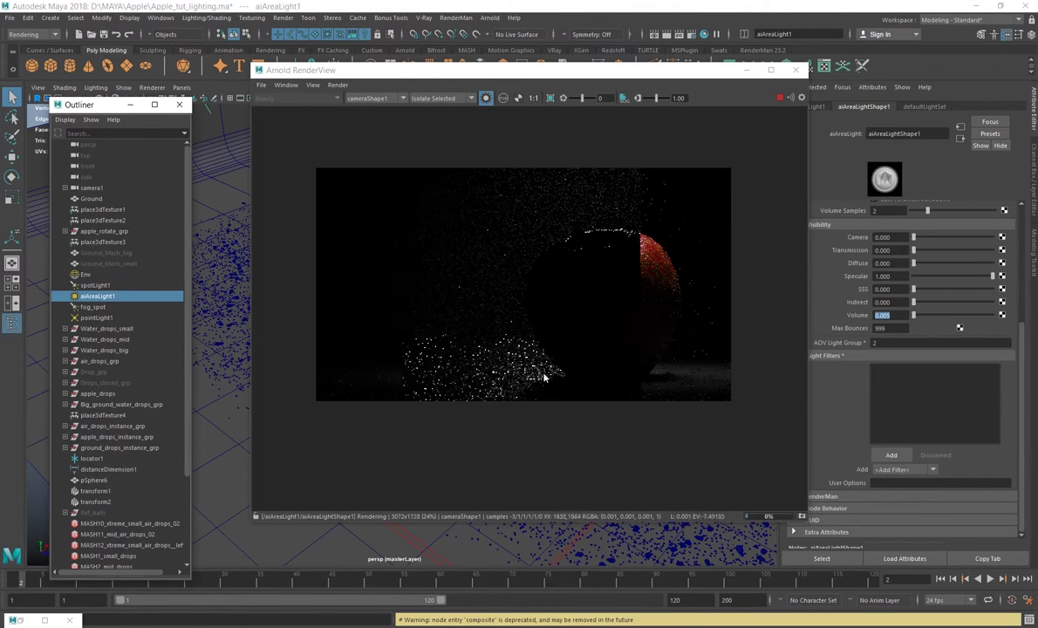
pyautogui.click(92, 307)
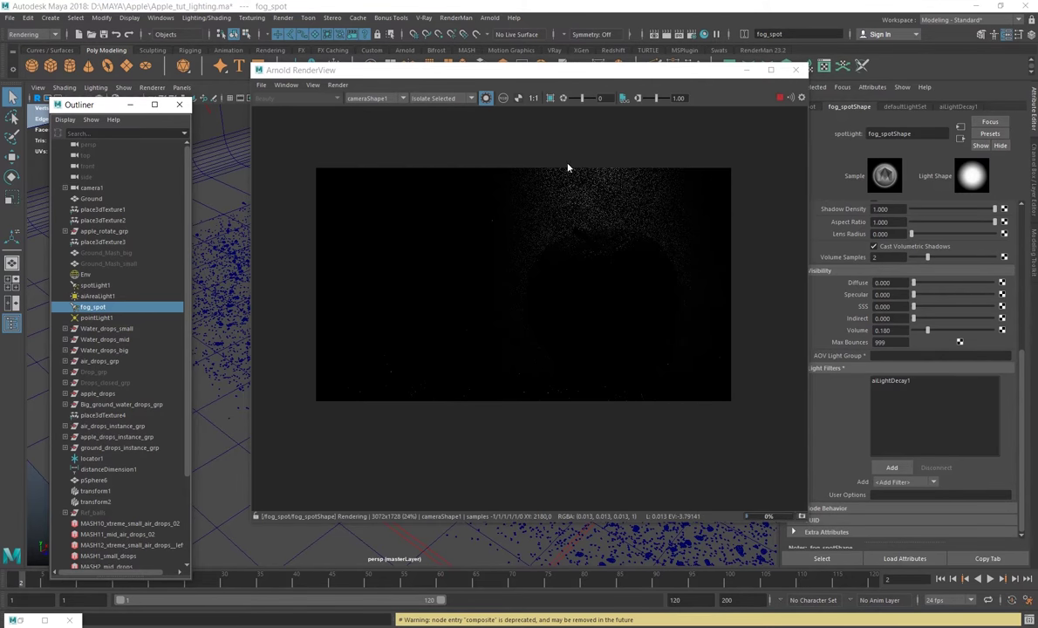
# Isolate pointLight1 in the render and examine its highlights on the drops around the apple
pyautogui.click(105, 318)
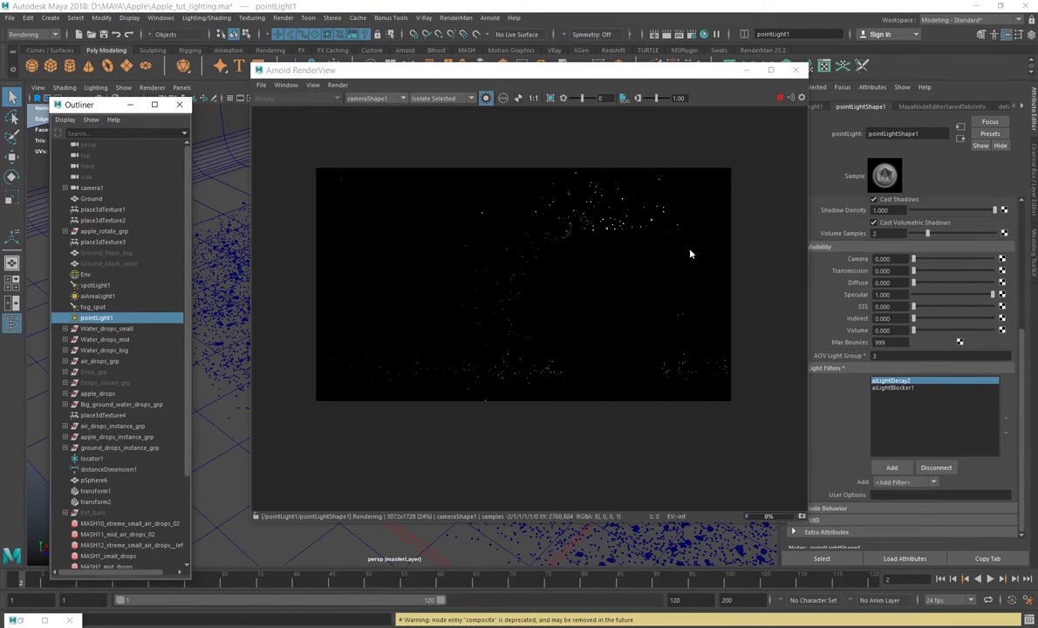
pyautogui.scroll(2, 628, 292)
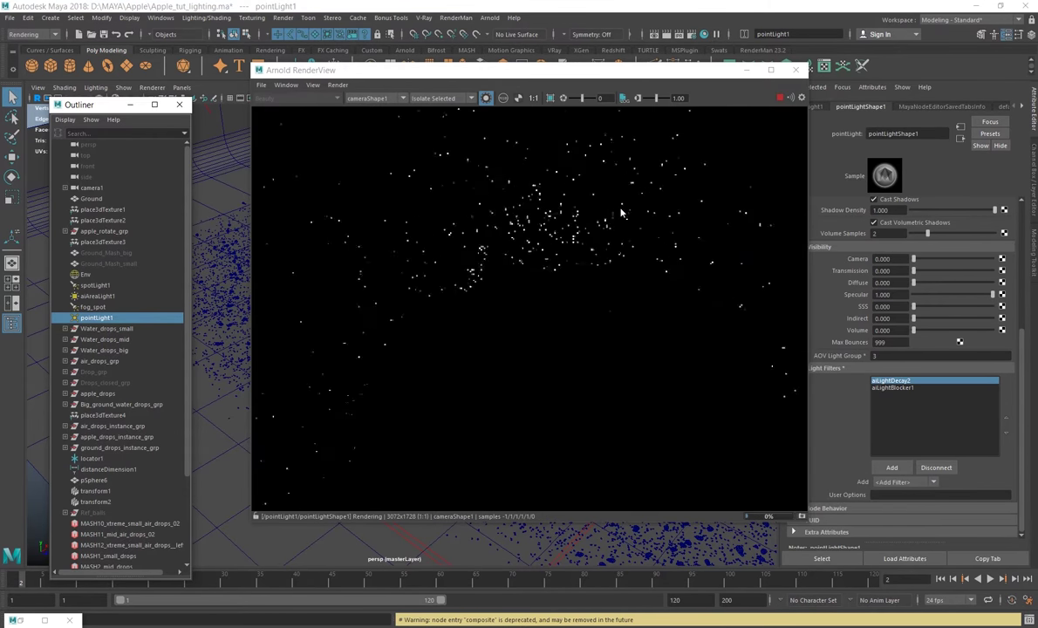
pyautogui.scroll(-2, 591, 273)
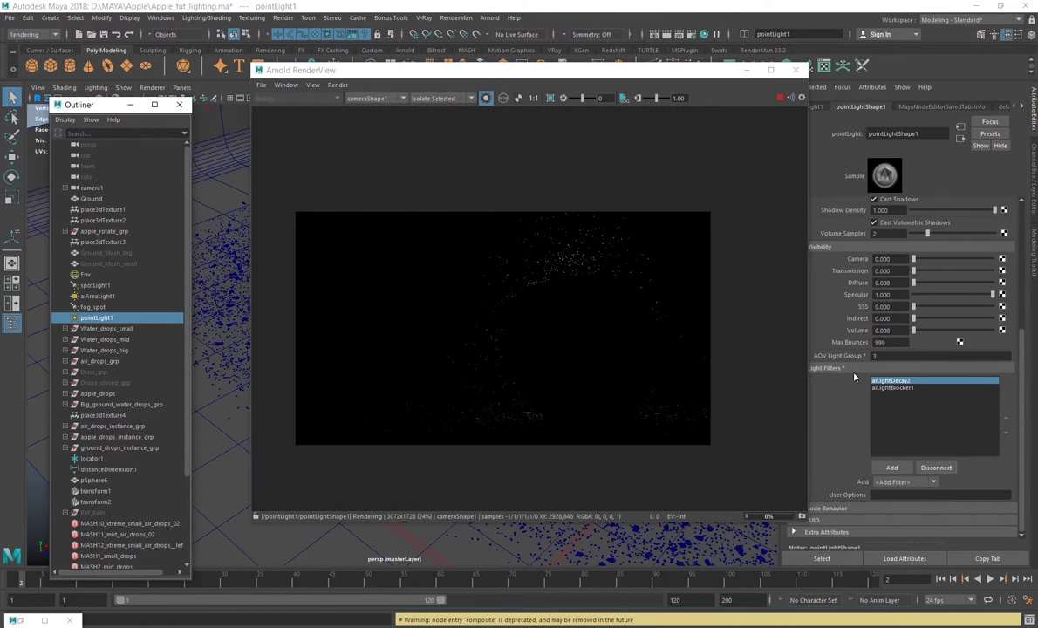
# Open pointLight1's aiLightDecay2 filter and turn Use Far Attenuation off and back on to compare the render
pyautogui.doubleClick(905, 382)
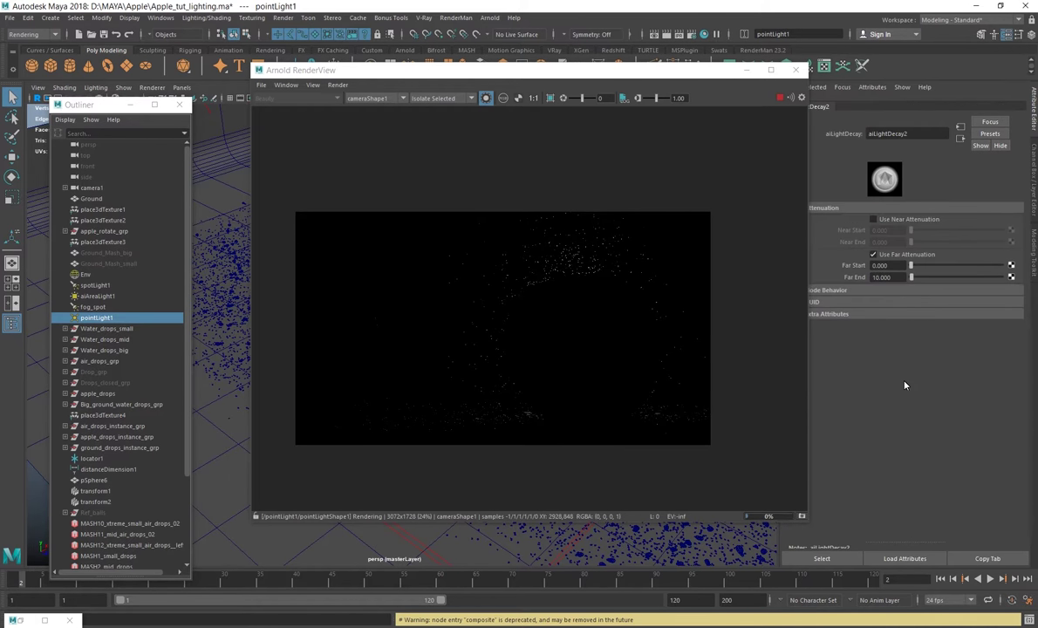
pyautogui.click(888, 259)
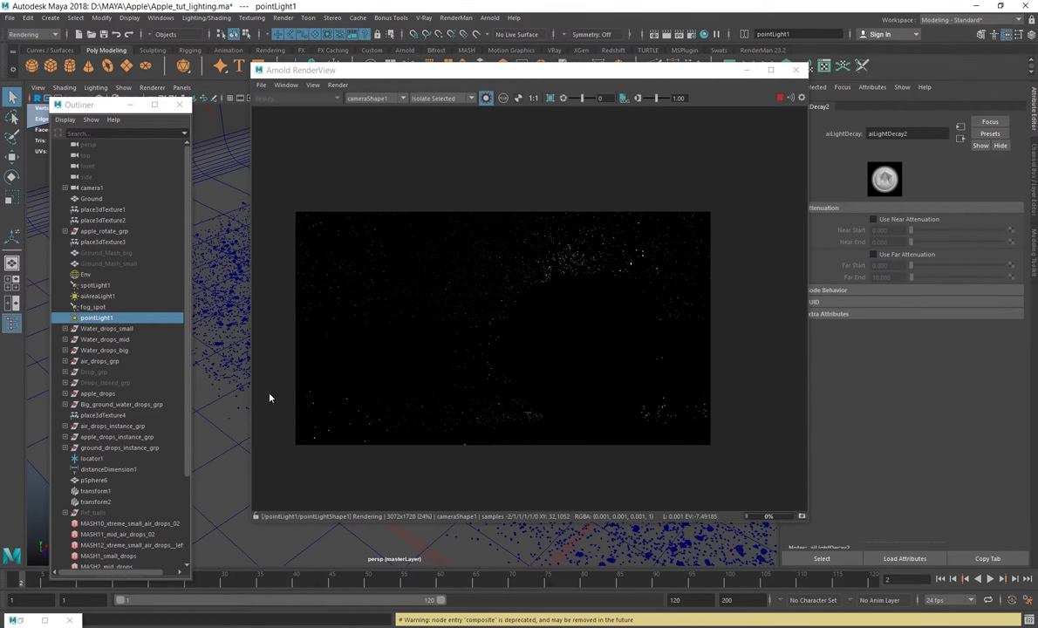
pyautogui.click(873, 254)
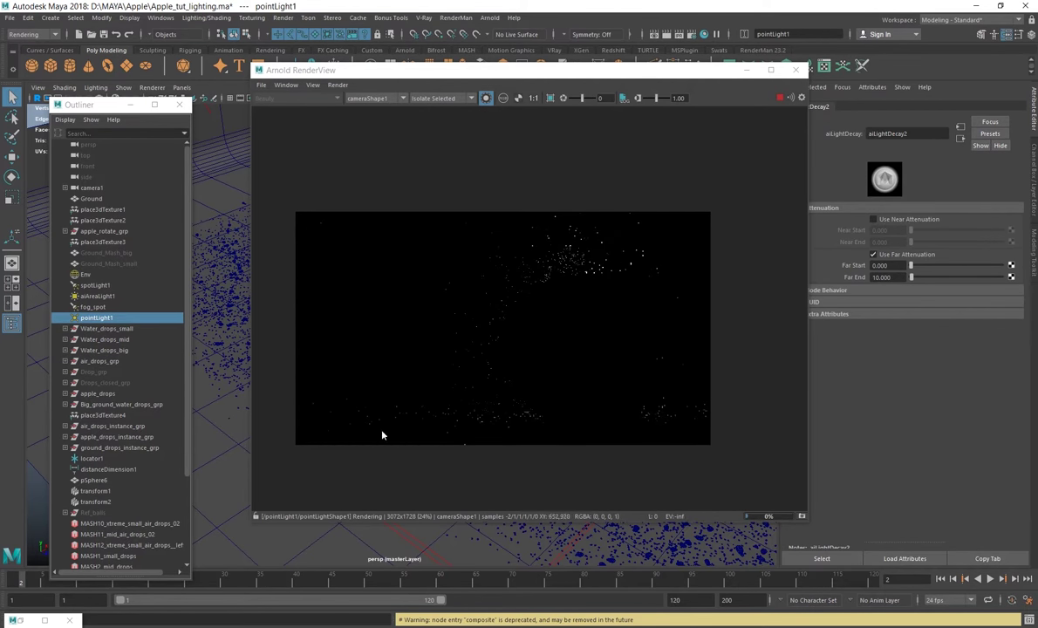
# Test aiLightDecay2 Far End values of 5, 1, 2 and 3 in the render, and restore it to 10
pyautogui.click(885, 277)
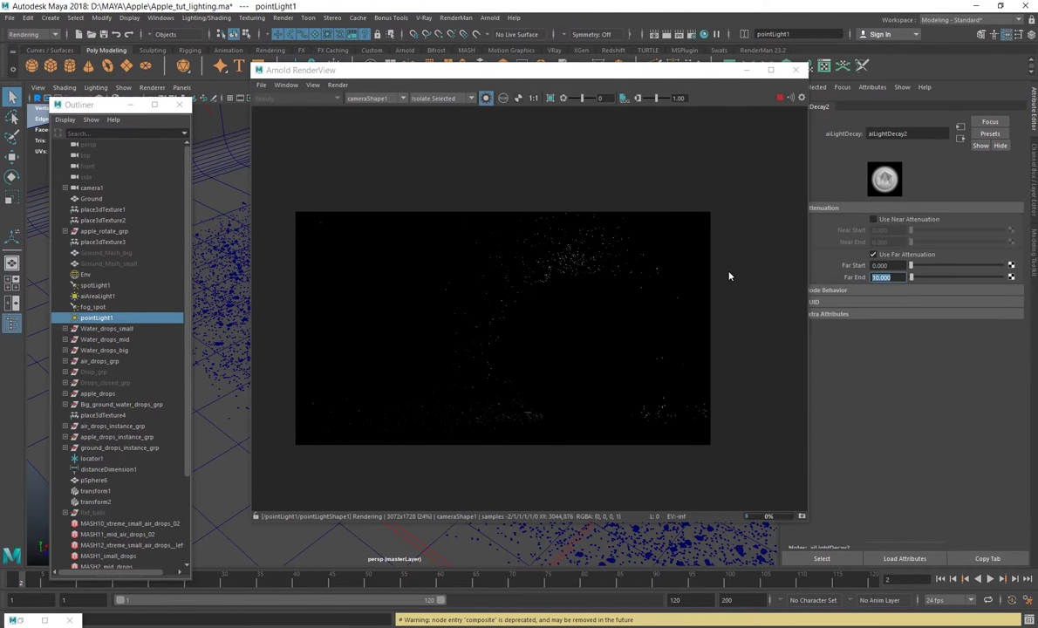
pyautogui.write('5')
pyautogui.press('Return')
pyautogui.write('1')
pyautogui.press('Return')
pyautogui.write('2')
pyautogui.press('Return')
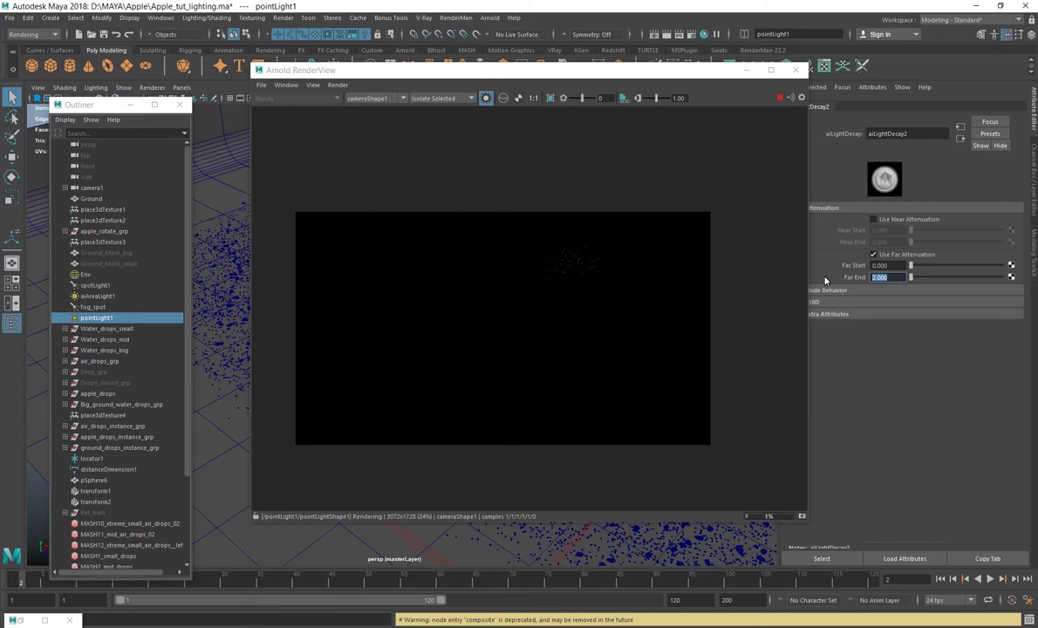
pyautogui.write('3')
pyautogui.press('Return')
pyautogui.write('10')
pyautogui.press('Return')
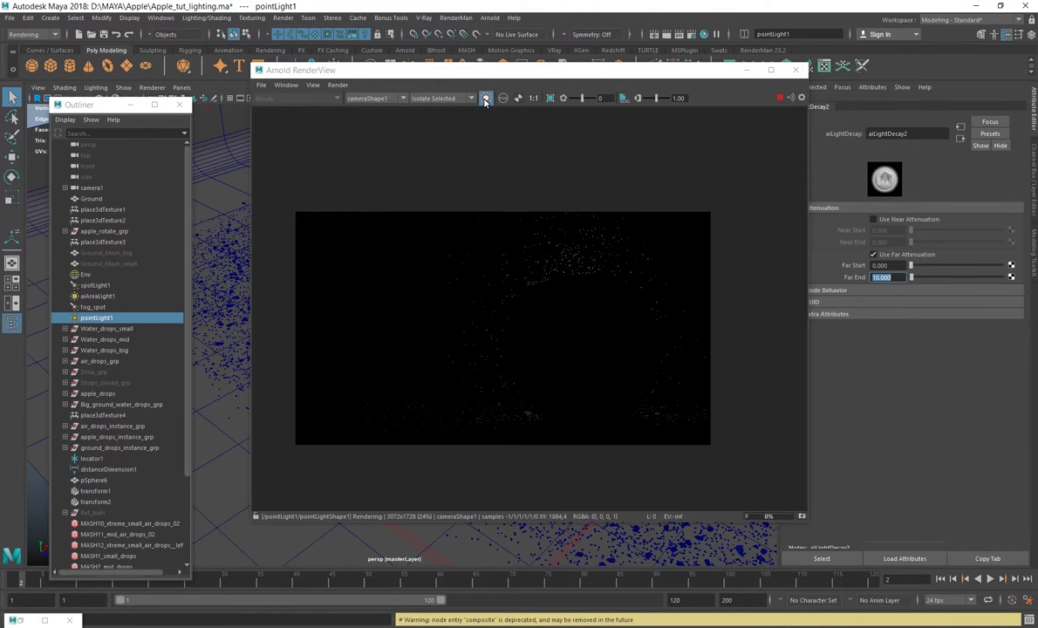
# Turn off light isolation to render the full shading, stop the render and close the render view
pyautogui.click(537, 301)
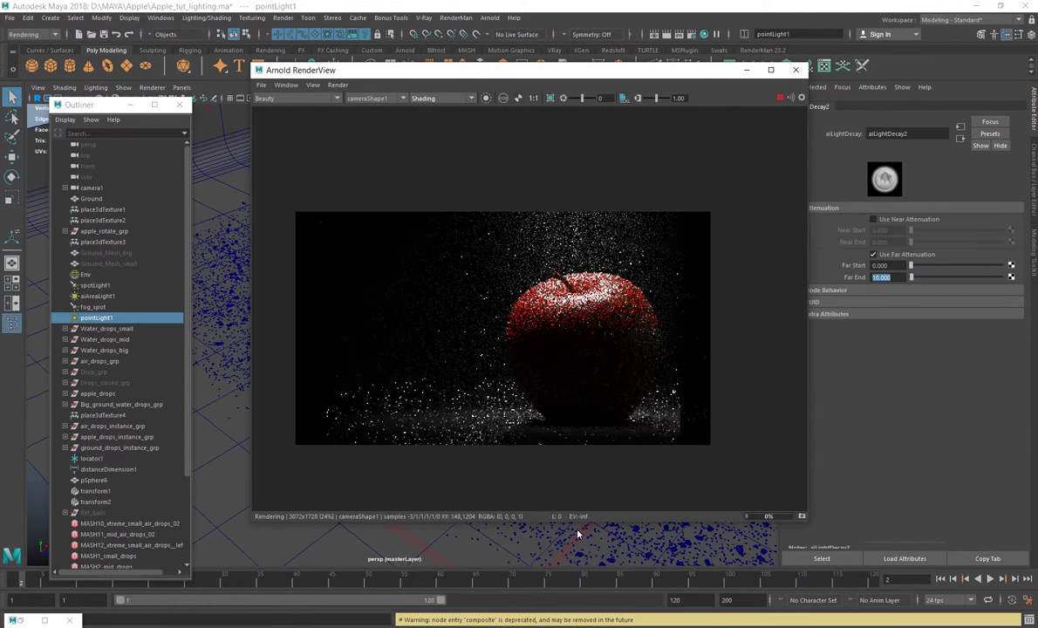
pyautogui.click(780, 99)
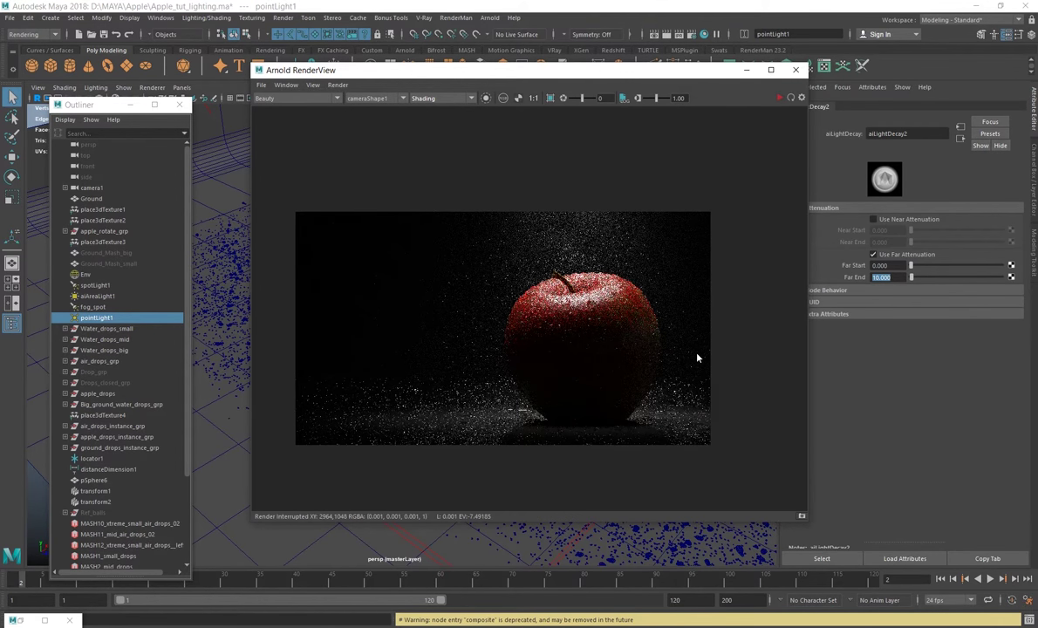
pyautogui.scroll(-3, 104, 372)
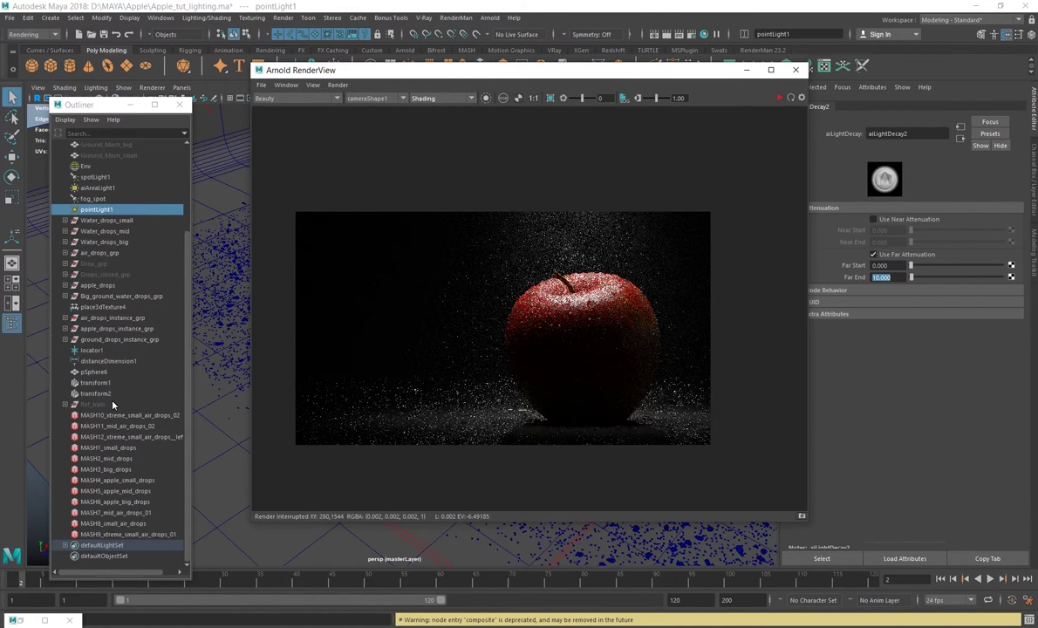
pyautogui.scroll(3, 104, 371)
pyautogui.click(795, 70)
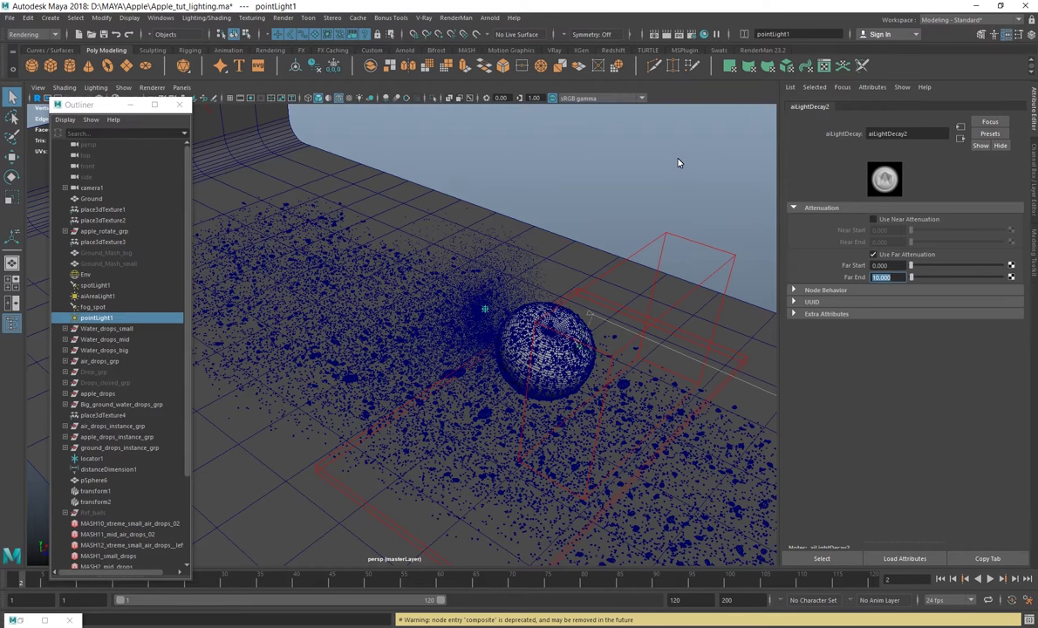
# Open the Render Settings and check the common output options, including the image width and height
pyautogui.click(645, 34)
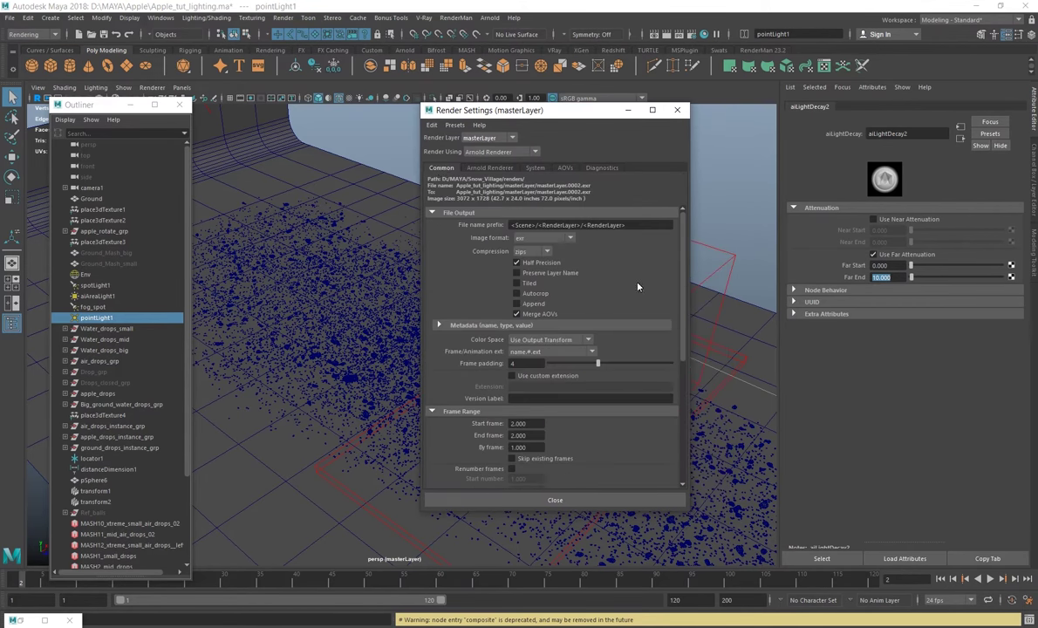
pyautogui.scroll(-8, 594, 311)
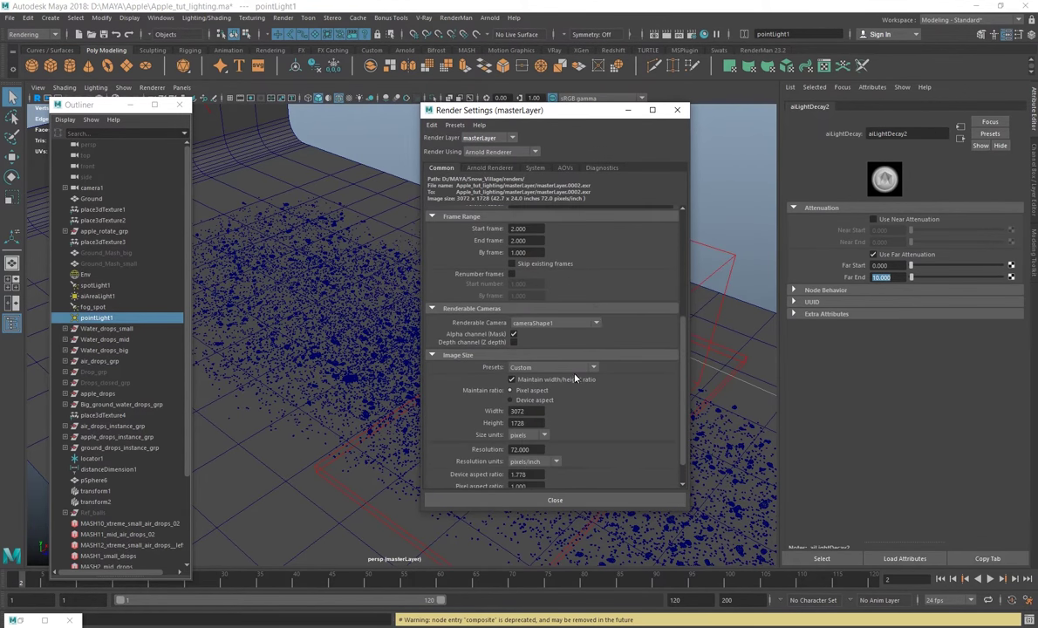
pyautogui.moveTo(537, 381); pyautogui.dragTo(435, 380)
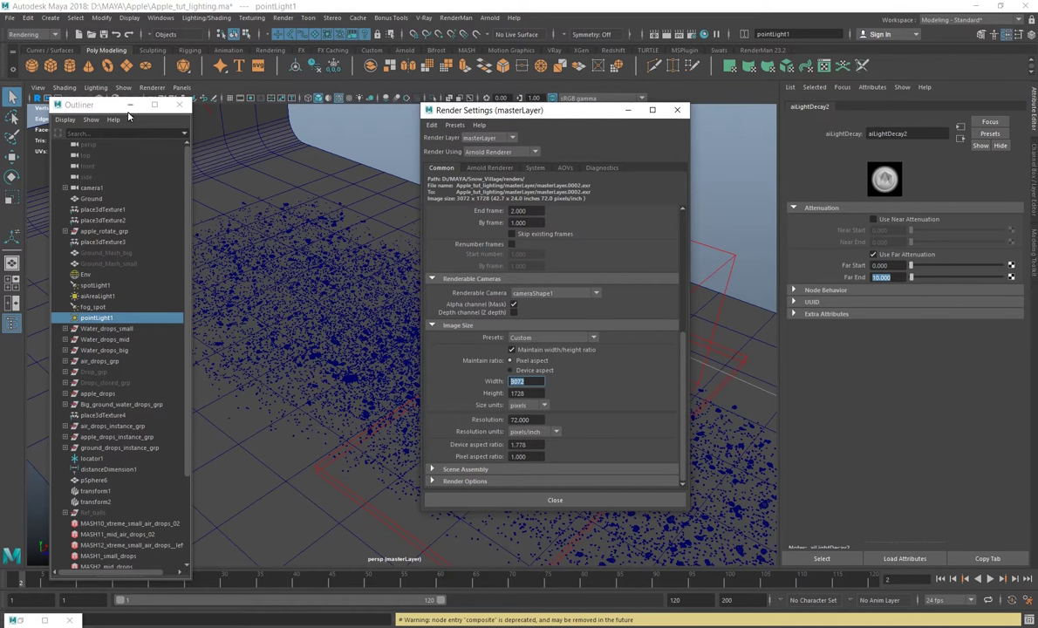
# Look through camera1 in the viewport and move the Outliner and Render Settings windows clear of the apple
pyautogui.moveTo(99, 101); pyautogui.dragTo(88, 152)
pyautogui.click(181, 87)
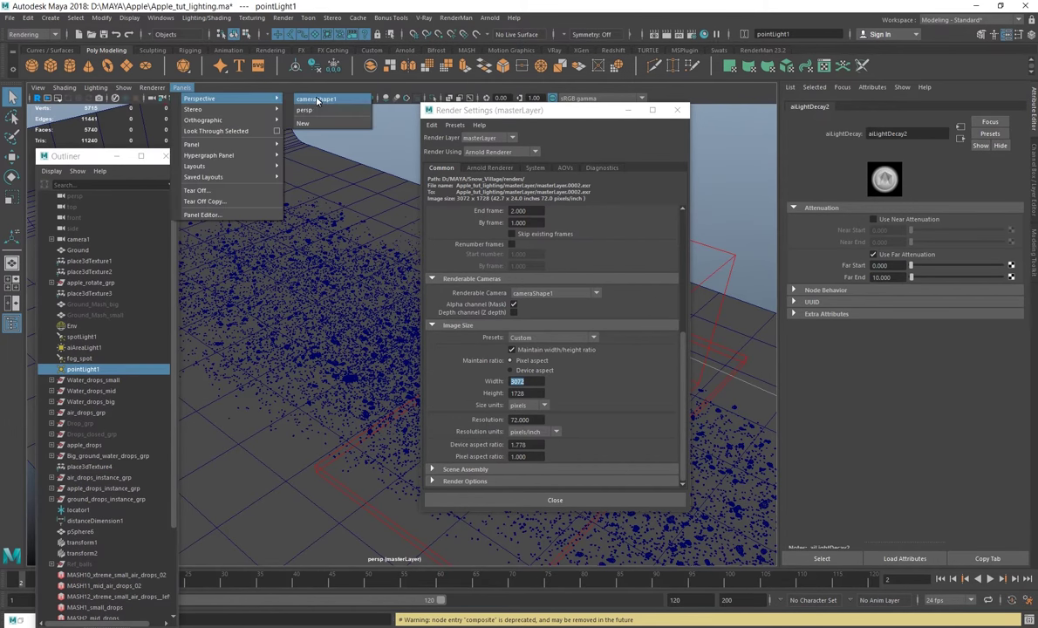
pyautogui.click(310, 108)
pyautogui.moveTo(523, 113); pyautogui.dragTo(685, 120)
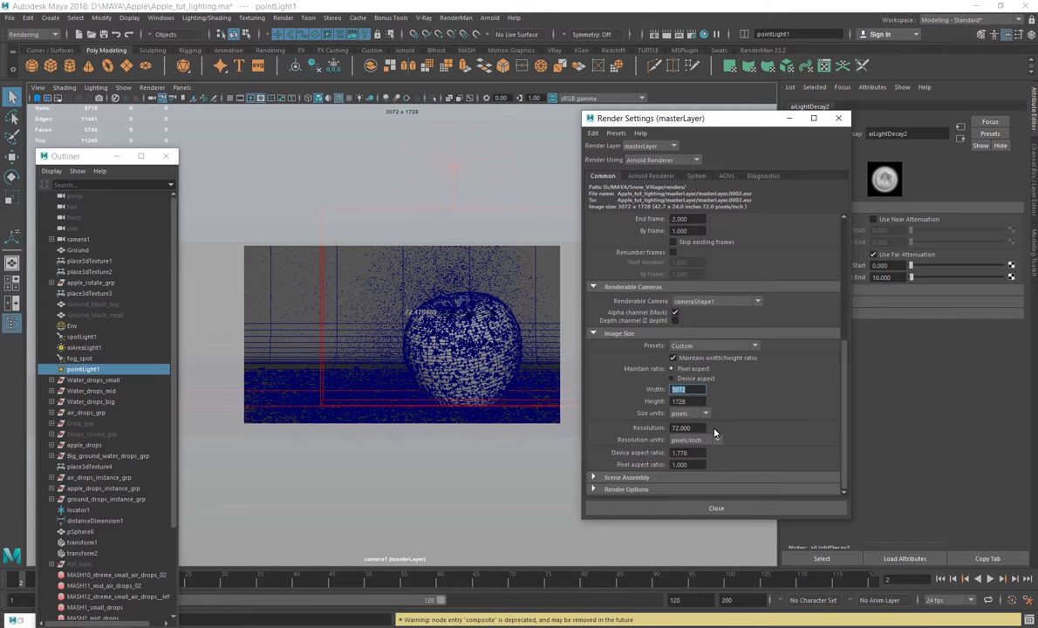
# Review the file output options and the Arnold Renderer sampling settings, focusing on the Camera (AA) samples
pyautogui.scroll(3, 680, 393)
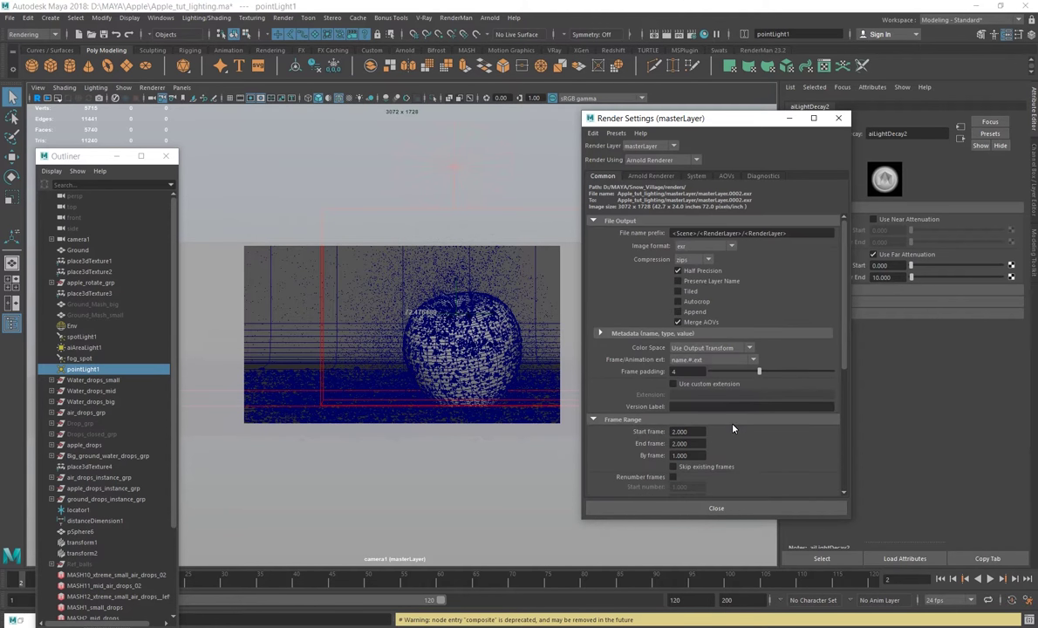
pyautogui.click(651, 175)
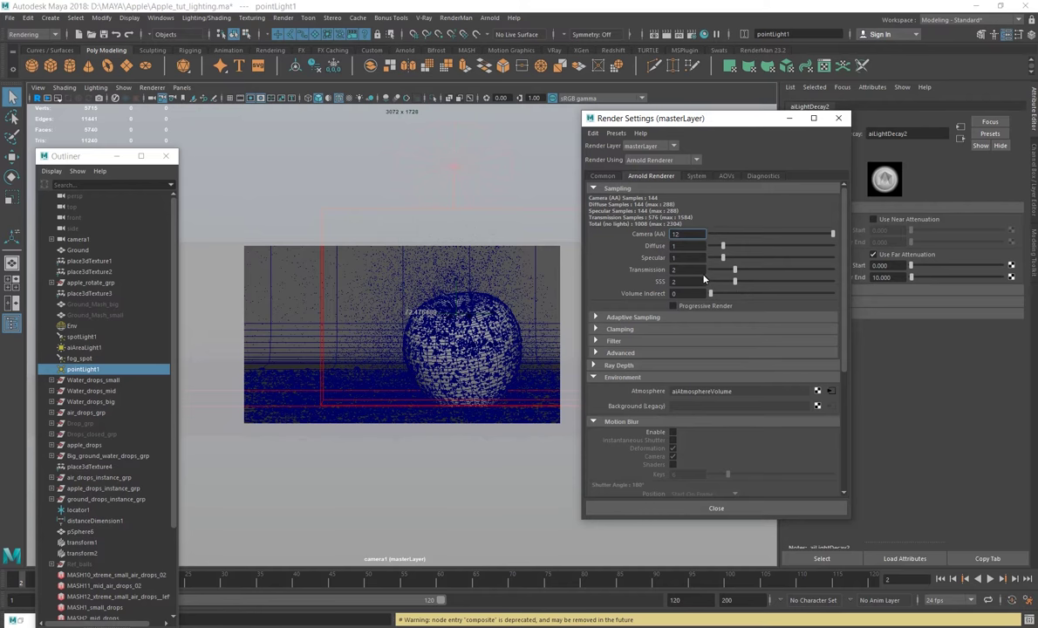
pyautogui.moveTo(679, 234); pyautogui.dragTo(637, 237)
# Select air_drops_instance_grp and compare its keyed Translate Y at frames 1 and 3
pyautogui.click(98, 477)
pyautogui.moveTo(95, 160); pyautogui.dragTo(147, 111)
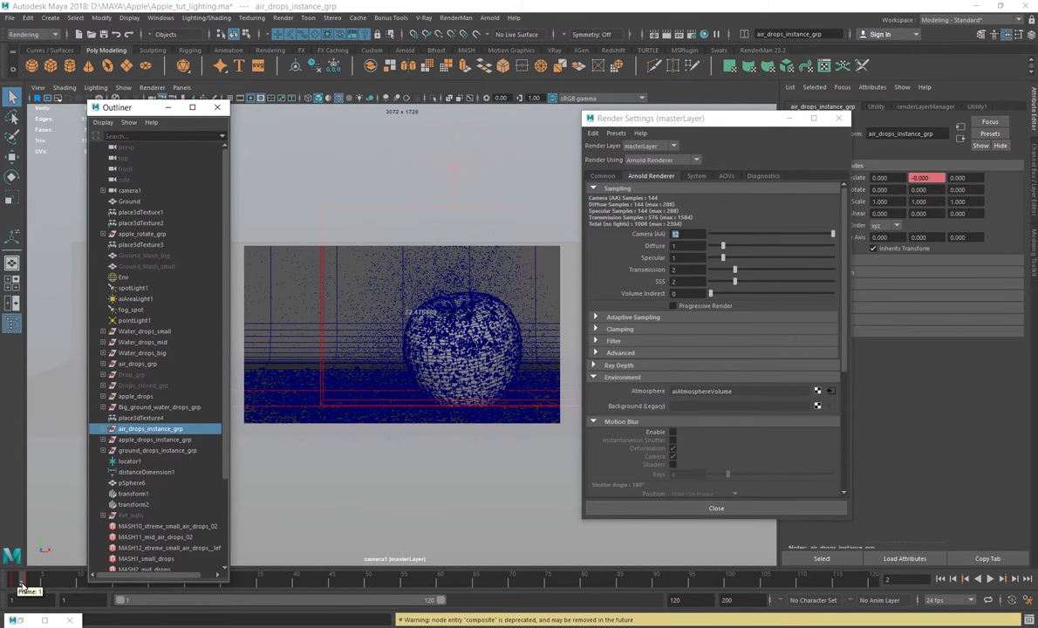
pyautogui.moveTo(679, 118); pyautogui.dragTo(648, 313)
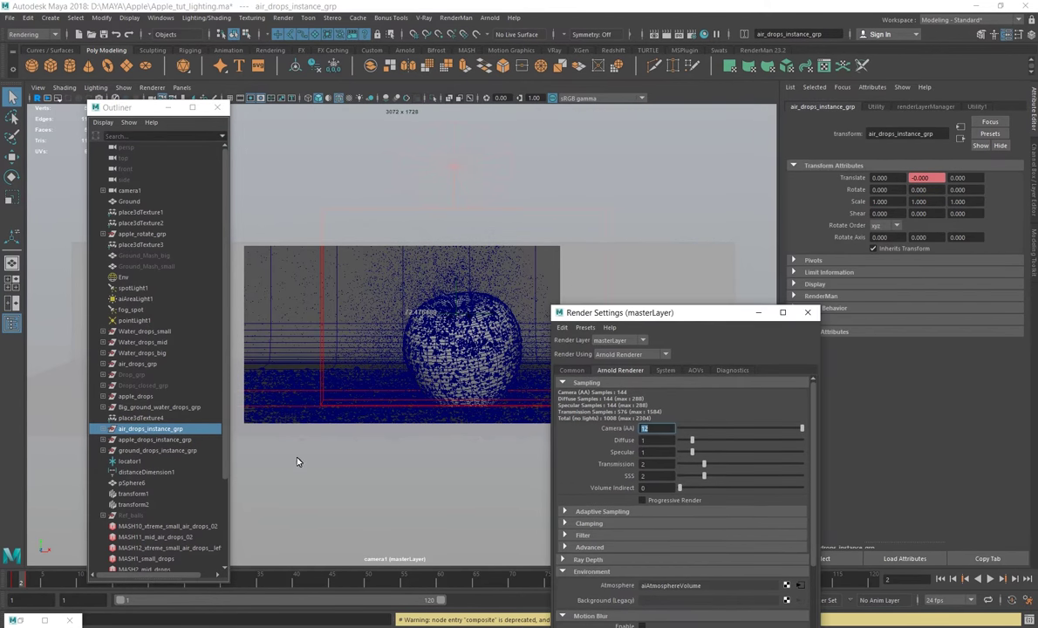
pyautogui.click(22, 585)
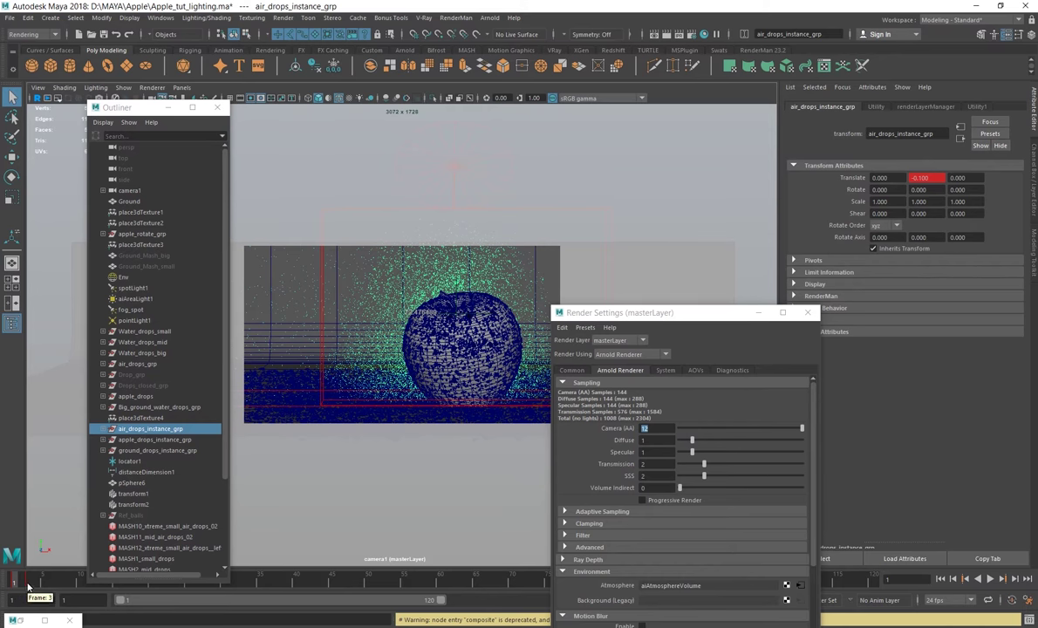
pyautogui.click(27, 587)
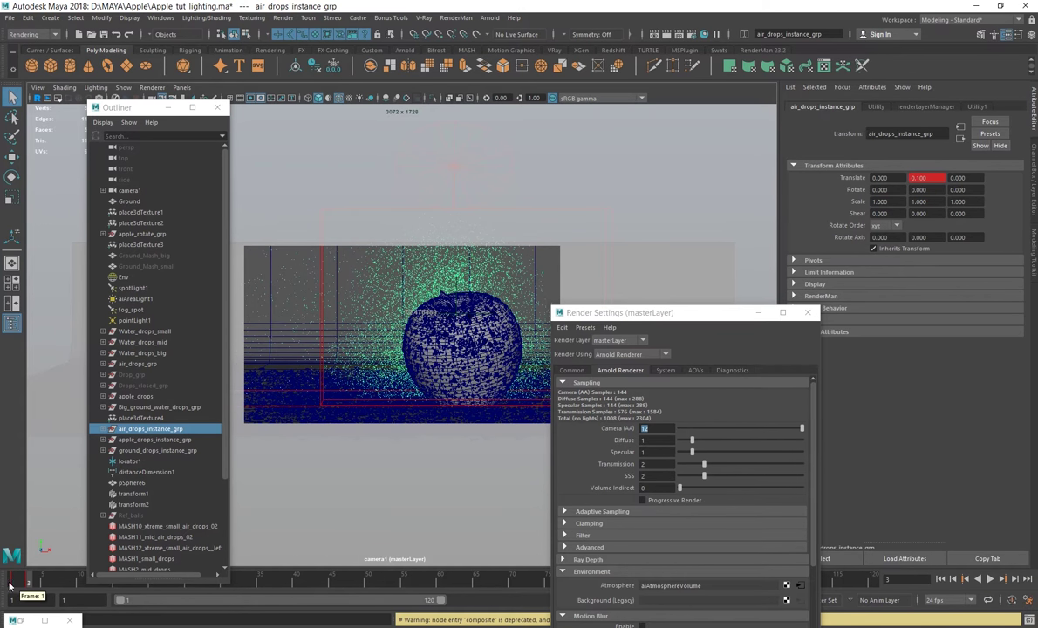
# Go back to frame 1 and set air_drops_instance_grp's Translate Y to -0.1
pyautogui.click(13, 582)
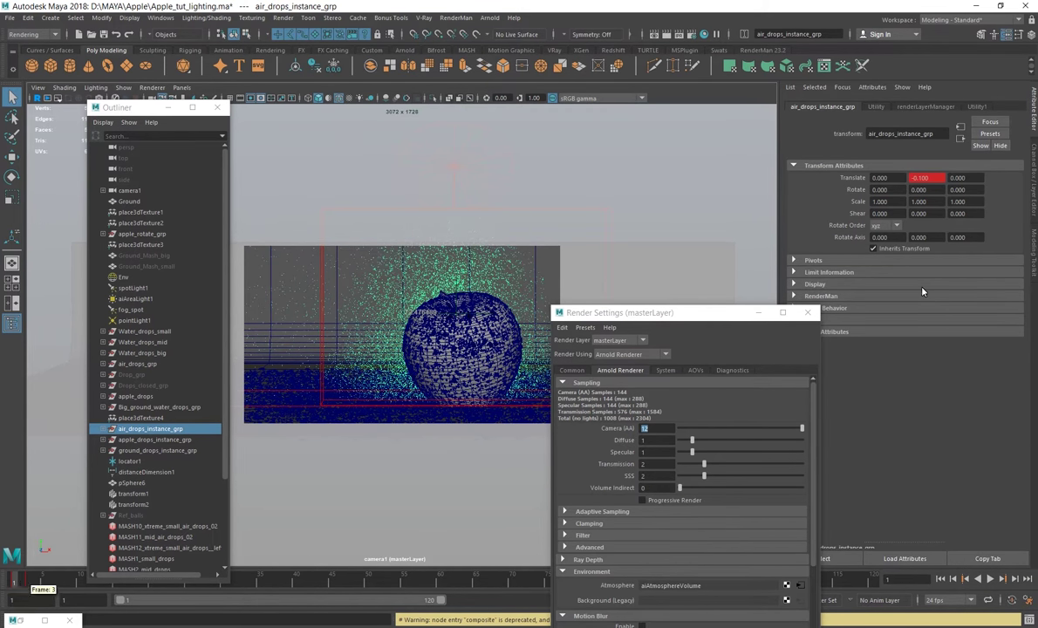
pyautogui.write('-0.1')
pyautogui.press('Return')
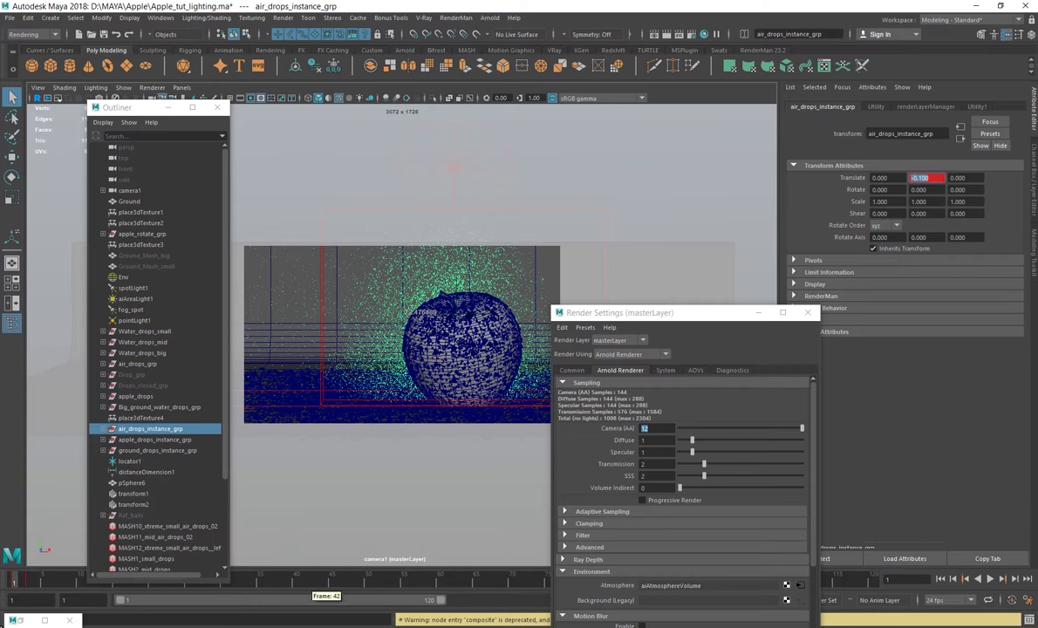
# Check air_drops_instance_grp's Translate Y at frame 3 and set the current time to frame 2
pyautogui.click(27, 582)
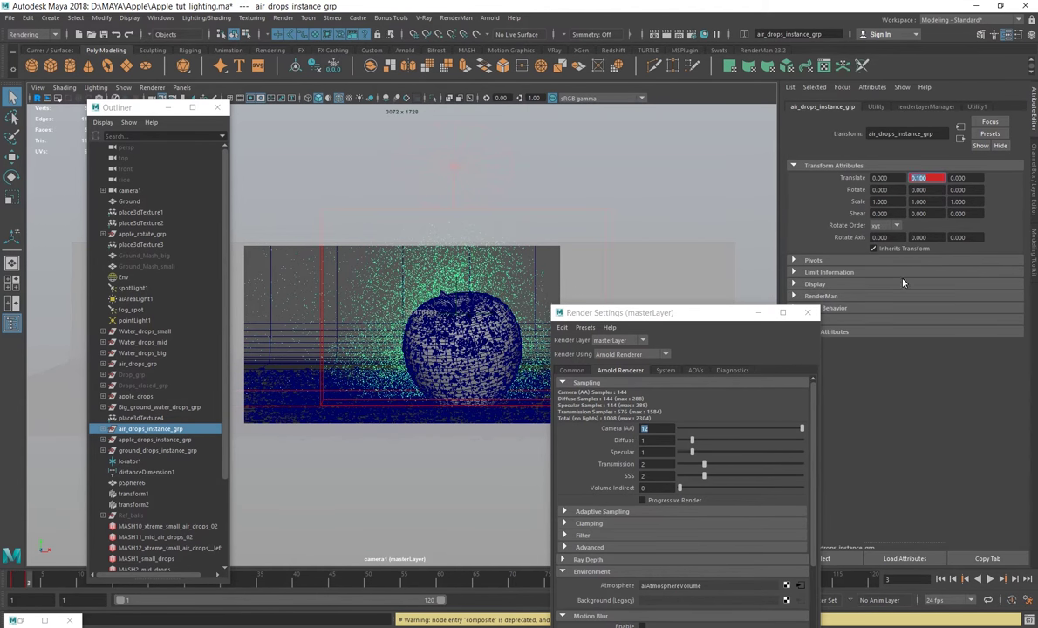
pyautogui.doubleClick(927, 179)
pyautogui.hotkey('alt', ',')
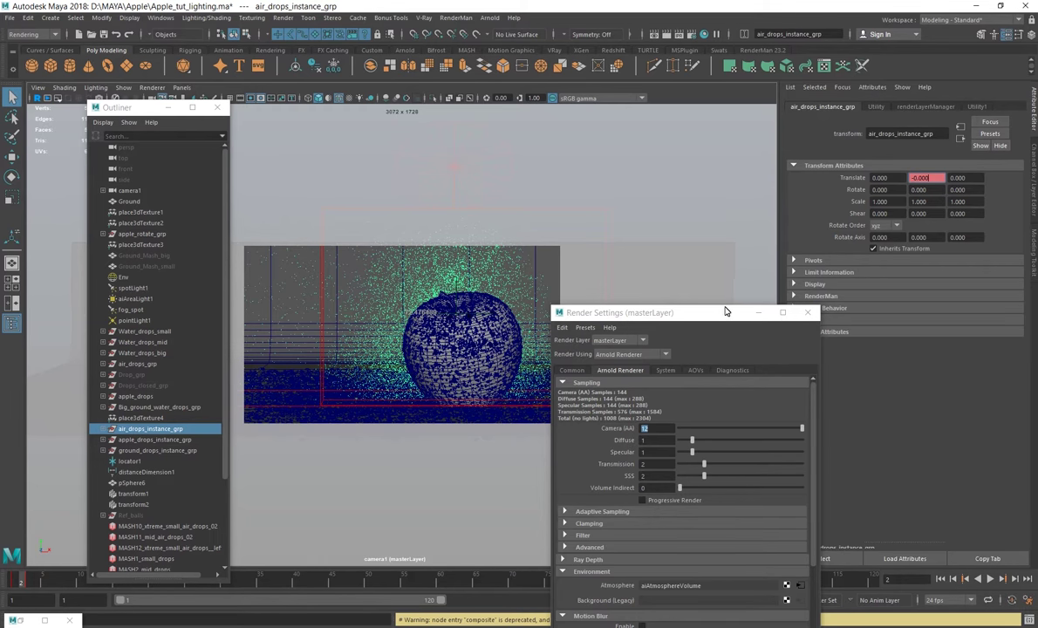
# Move the Render Settings window higher and review the Arnold Transmission and SSS sample settings
pyautogui.moveTo(704, 314); pyautogui.dragTo(748, 132)
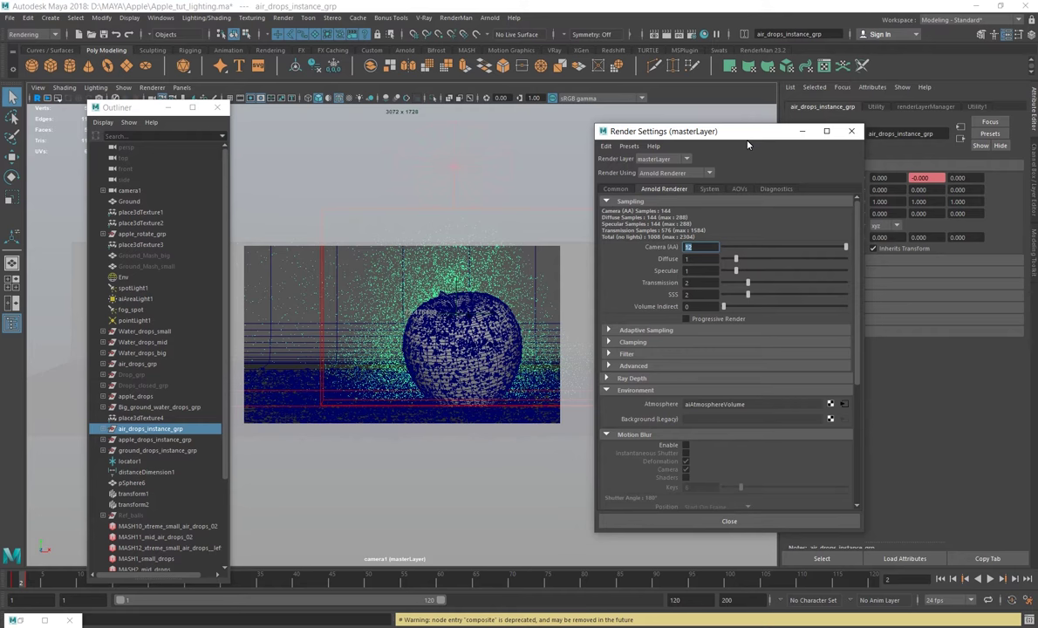
pyautogui.doubleClick(689, 283)
pyautogui.press('Tab')
# Review the Samples settings of the Env skydome light, spotLight1 and aiAreaLight1, keeping Render Settings clear of the light attributes
pyautogui.click(122, 277)
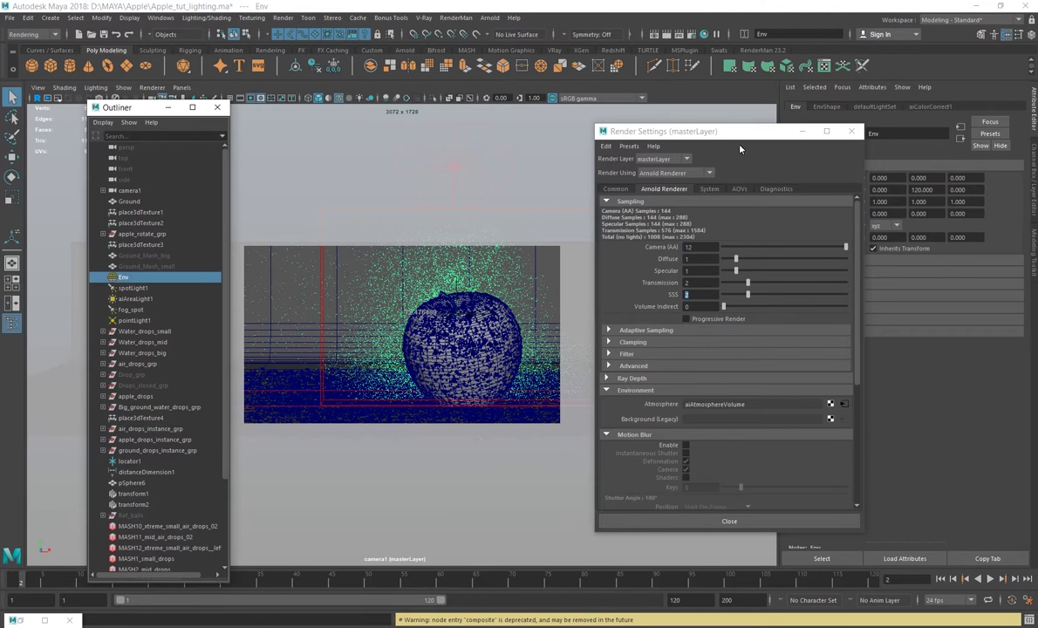
pyautogui.moveTo(680, 132); pyautogui.dragTo(579, 137)
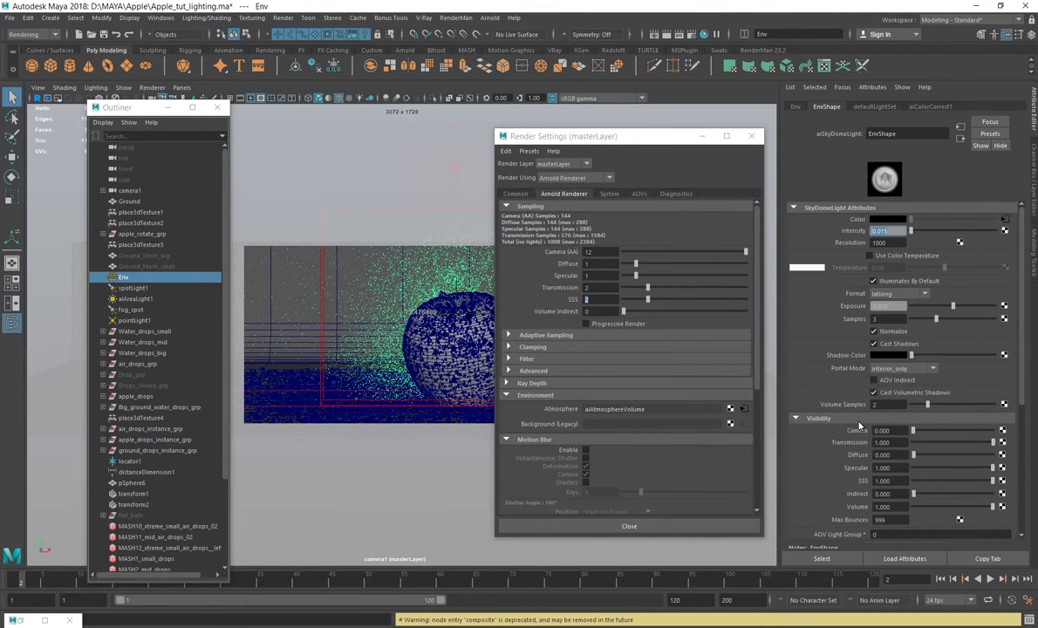
pyautogui.scroll(-1, 872, 383)
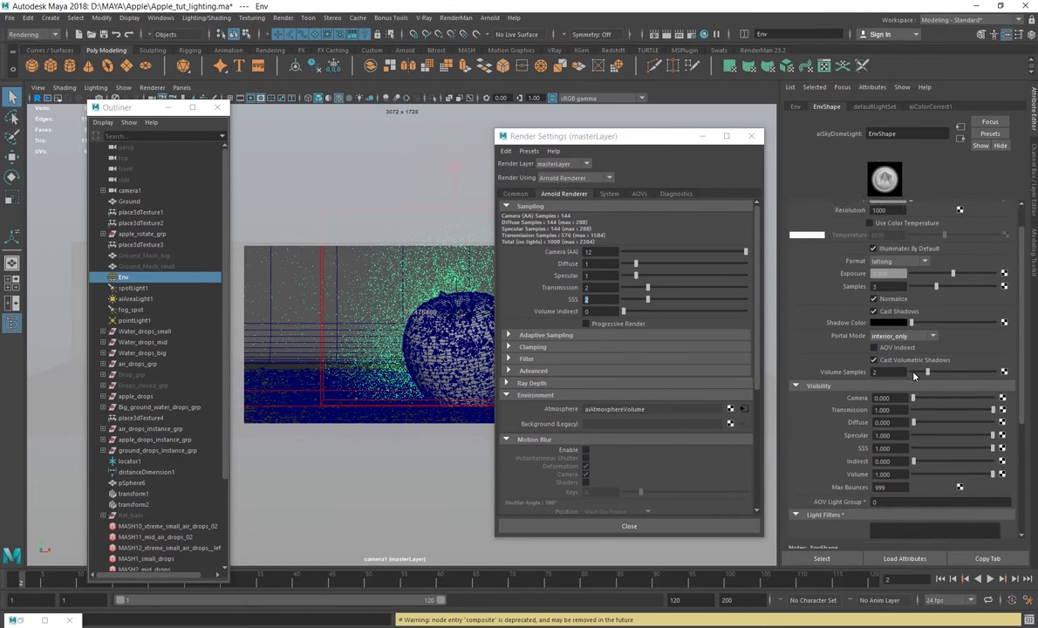
pyautogui.click(883, 286)
pyautogui.click(133, 288)
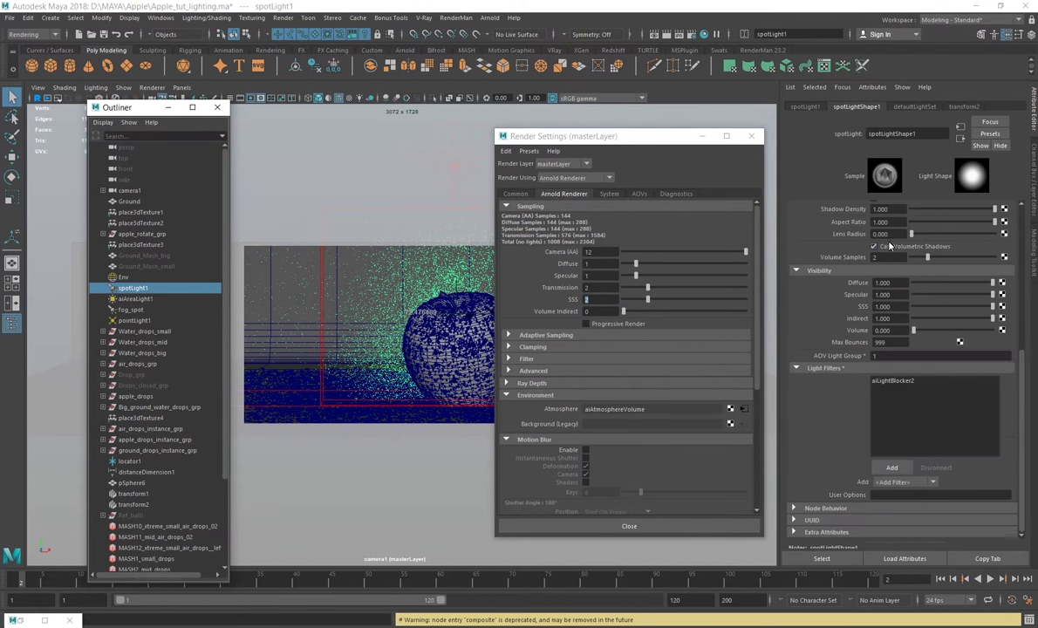
pyautogui.scroll(4, 890, 301)
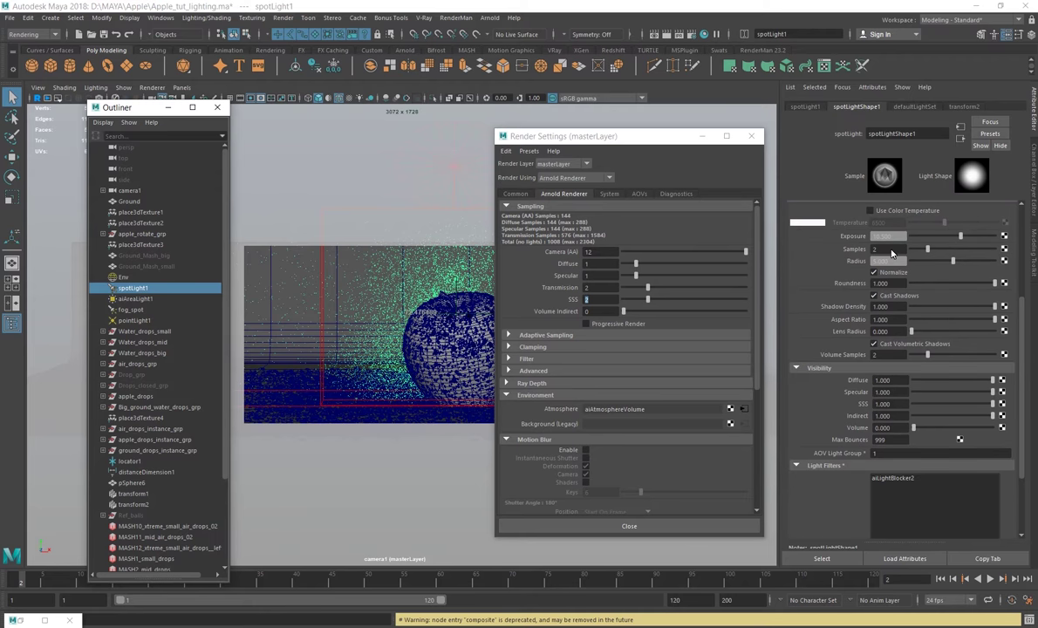
pyautogui.click(144, 300)
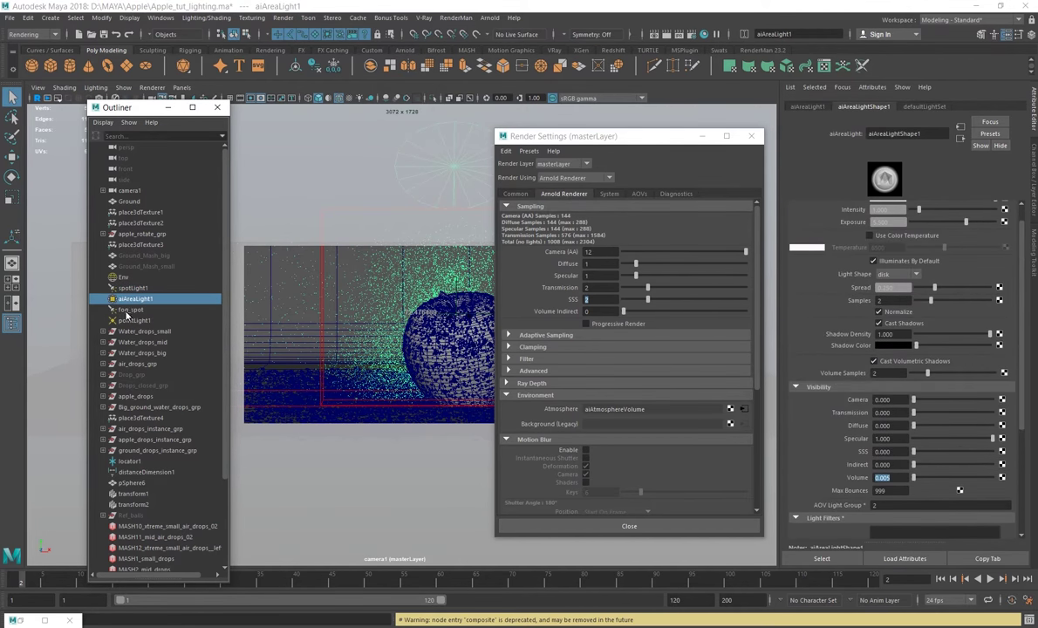
# Compare the Camera (AA) render samples with aiAreaLight1's own Samples setting
pyautogui.click(608, 260)
pyautogui.doubleClick(600, 252)
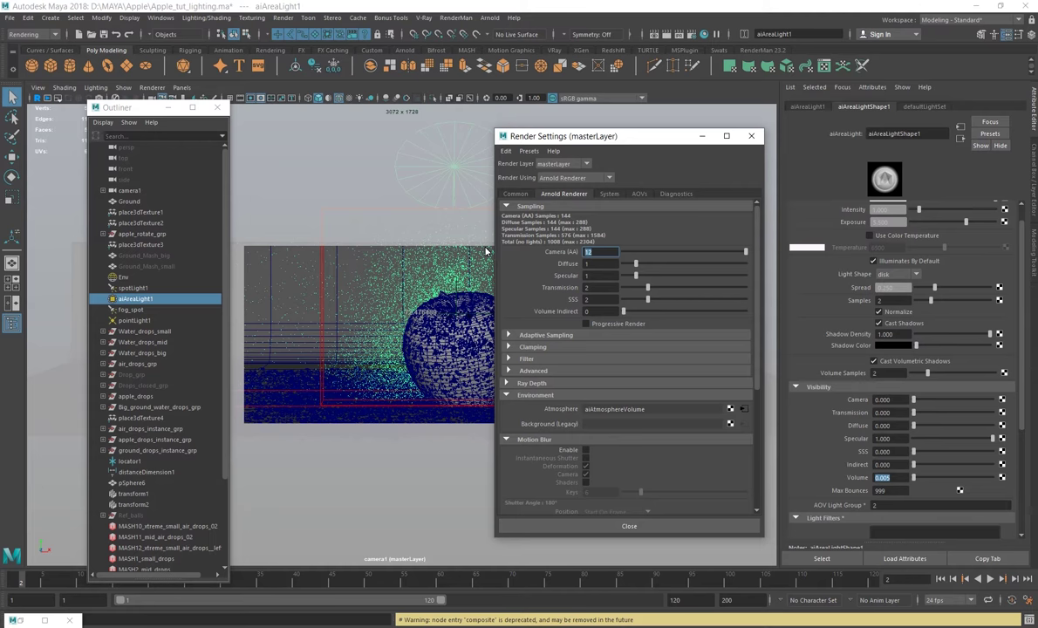
pyautogui.click(885, 300)
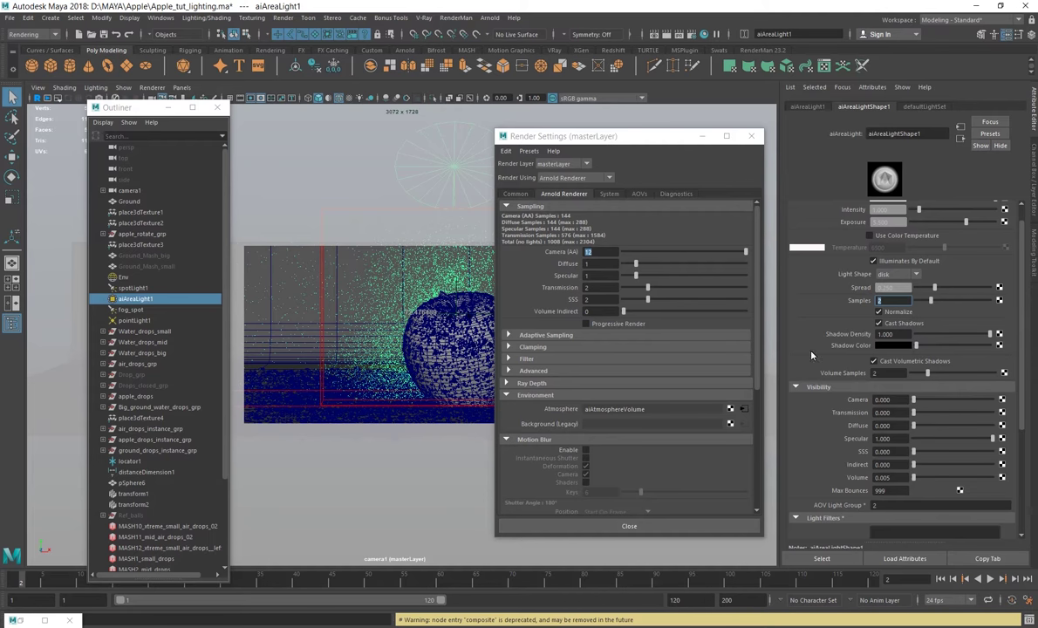
# Check pointLight1 and aiAreaLight1's Specular visibility, and move Render Settings clear of the apple in the viewport
pyautogui.click(142, 321)
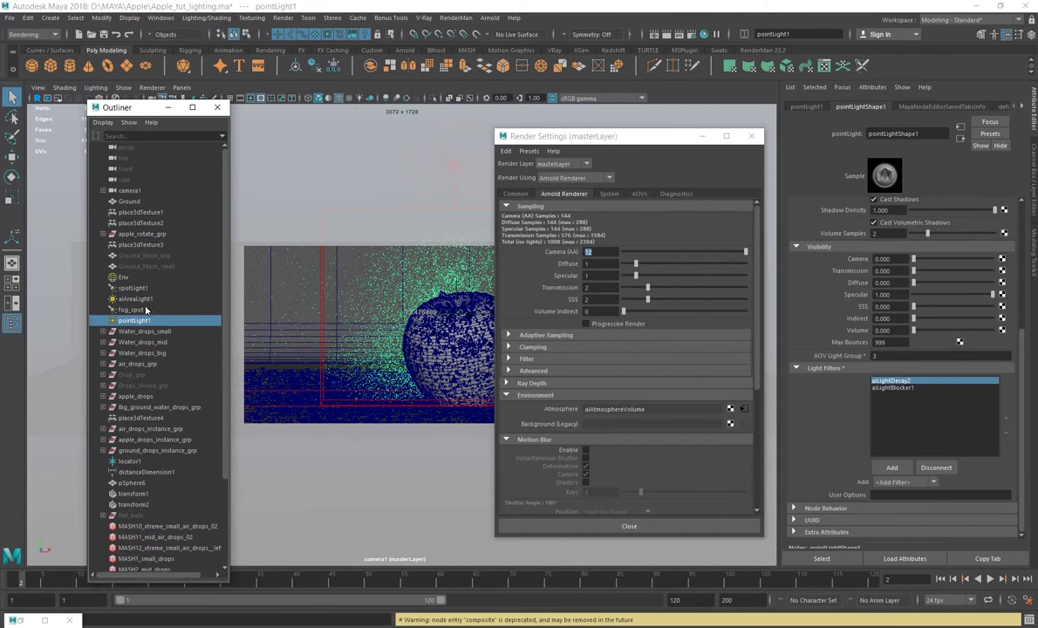
pyautogui.click(134, 298)
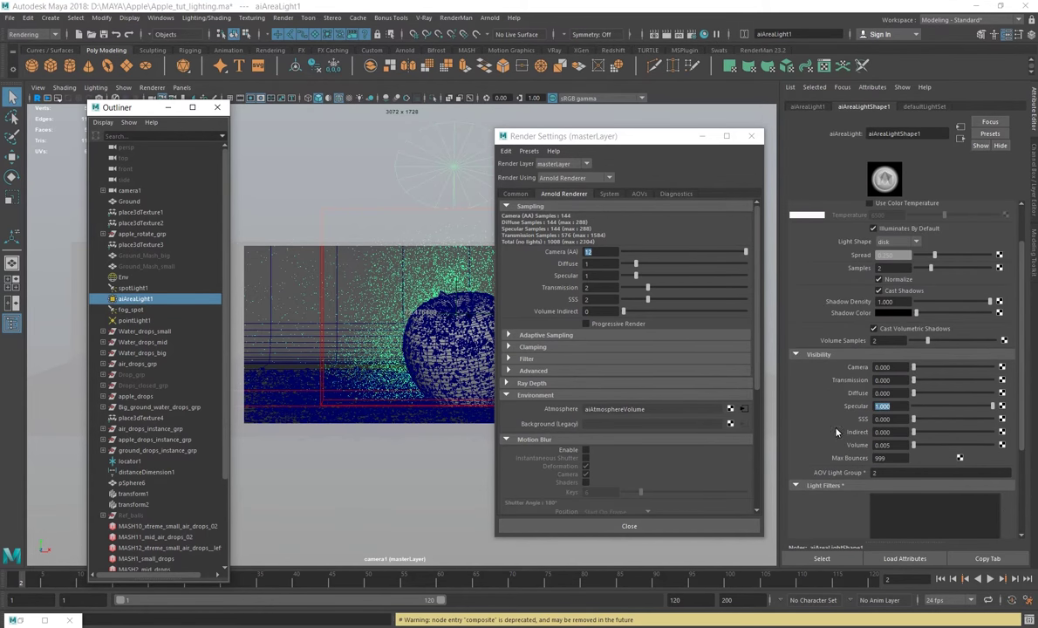
pyautogui.click(896, 408)
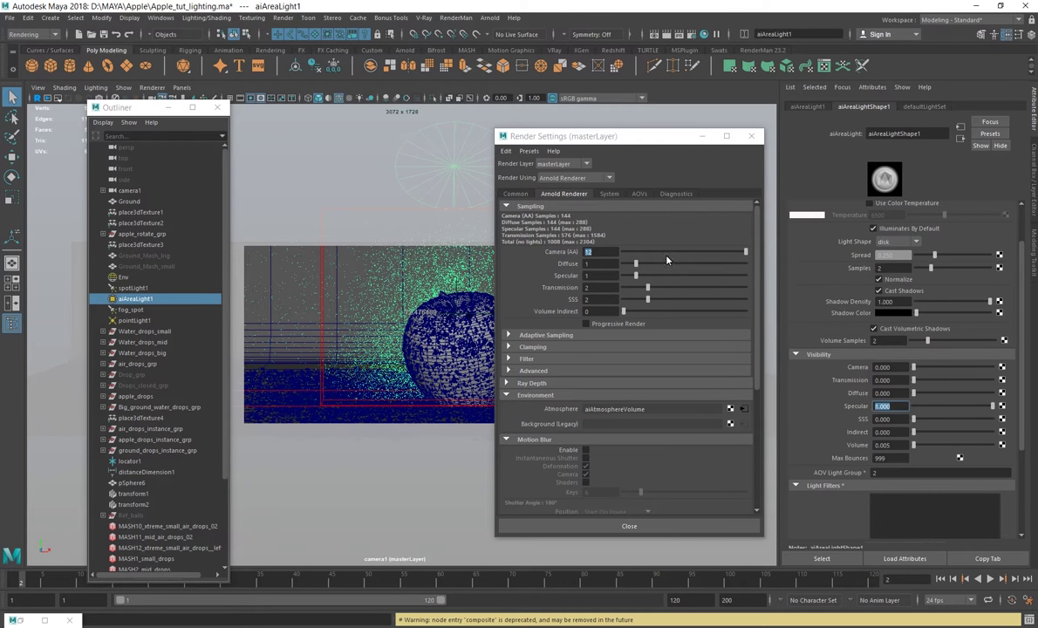
pyautogui.moveTo(610, 136); pyautogui.dragTo(702, 131)
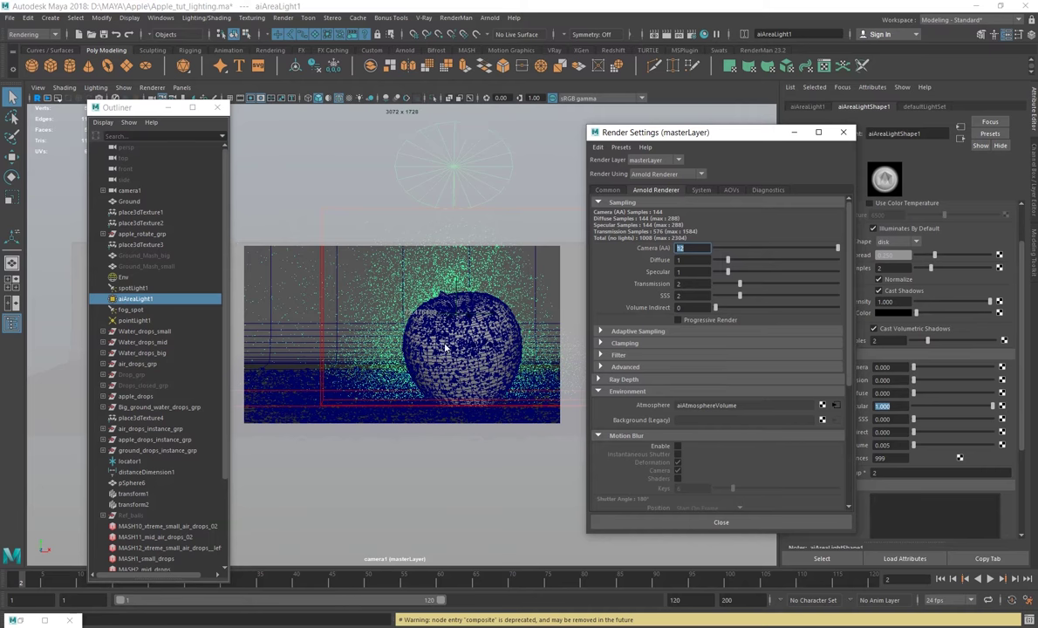
# Switch to File Explorer, view the red apple reference photo in MAYA > Apple > Ref, and return to Maya
pyautogui.press('super+e')
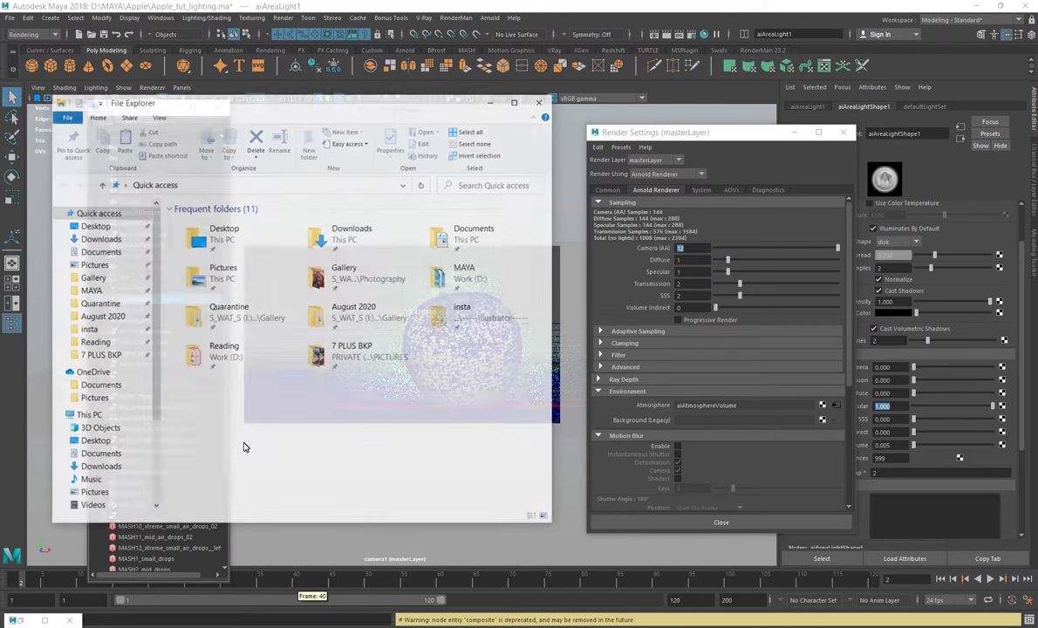
pyautogui.doubleClick(260, 248)
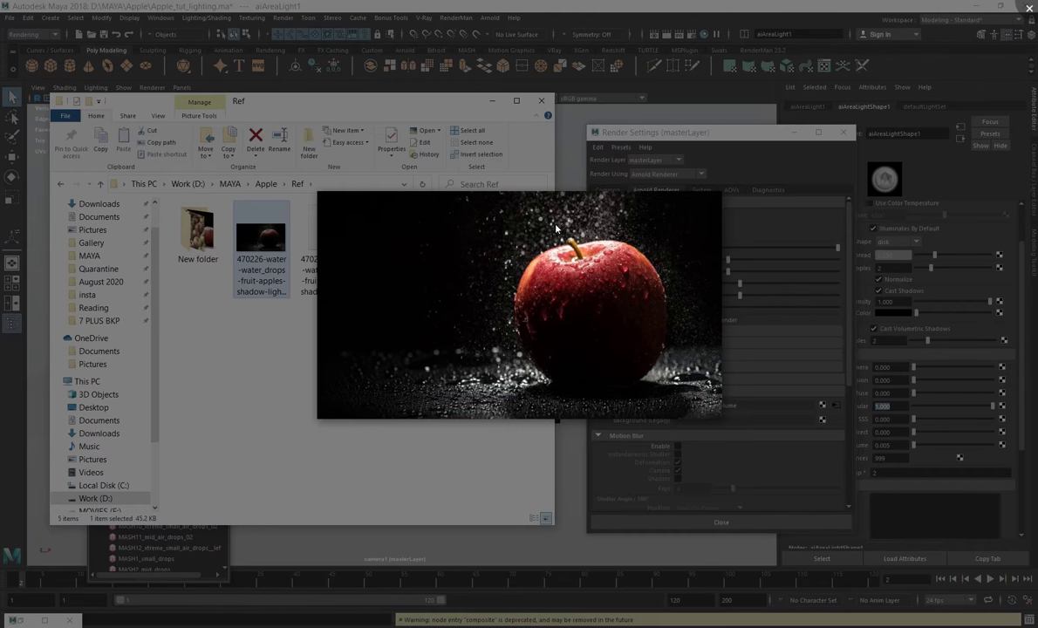
pyautogui.moveTo(629, 310)
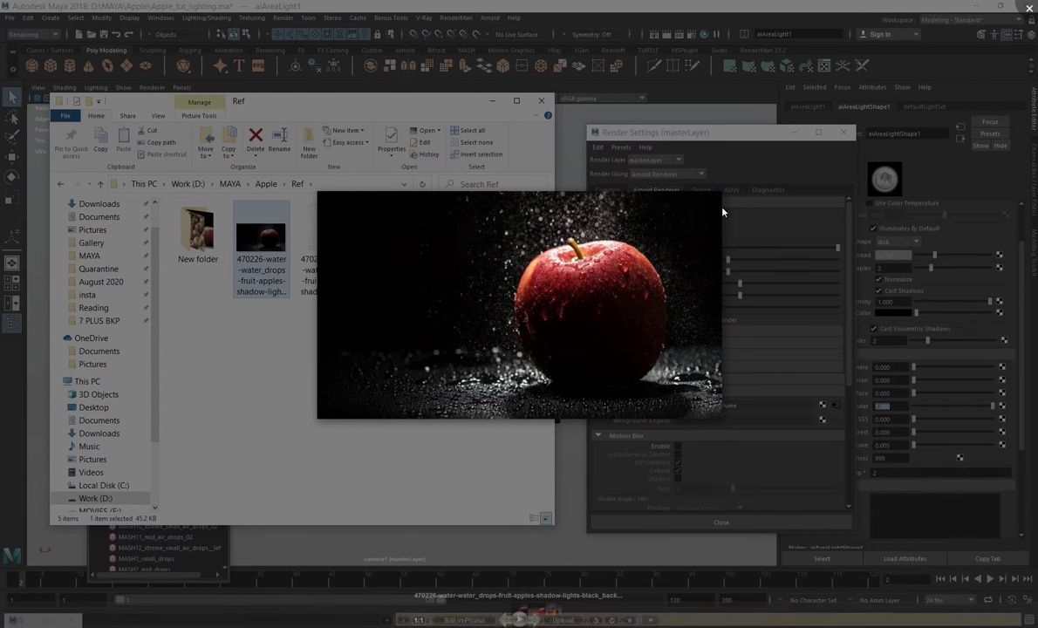
pyautogui.press('Escape')
pyautogui.click(670, 8)
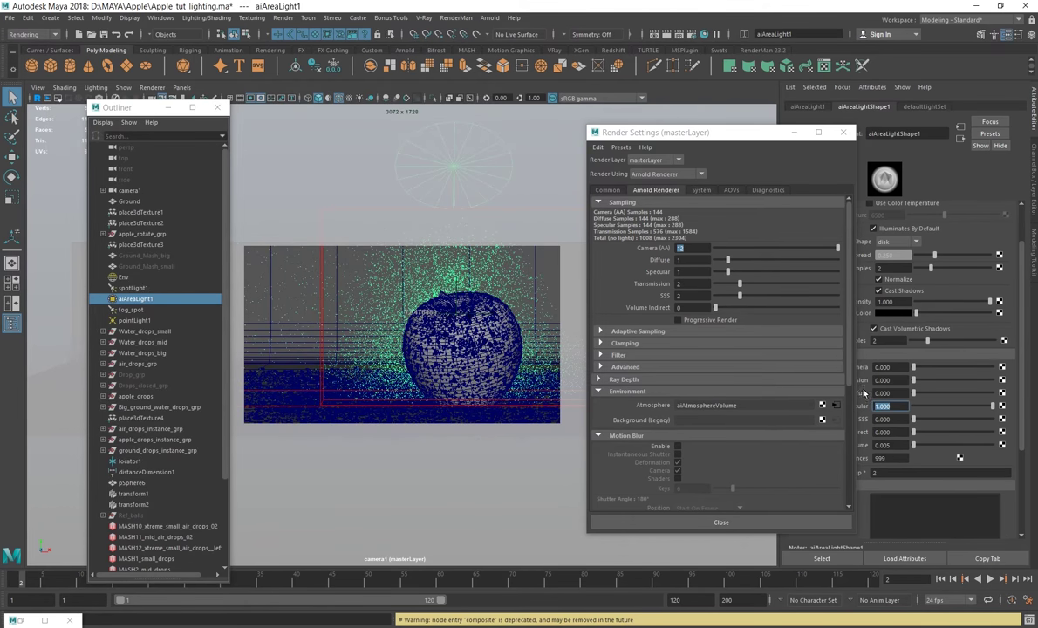
# Minimize Render Settings, reopen the apple reference photo in its own window, and minimize the Ref folder window
pyautogui.moveTo(743, 140); pyautogui.dragTo(688, 142)
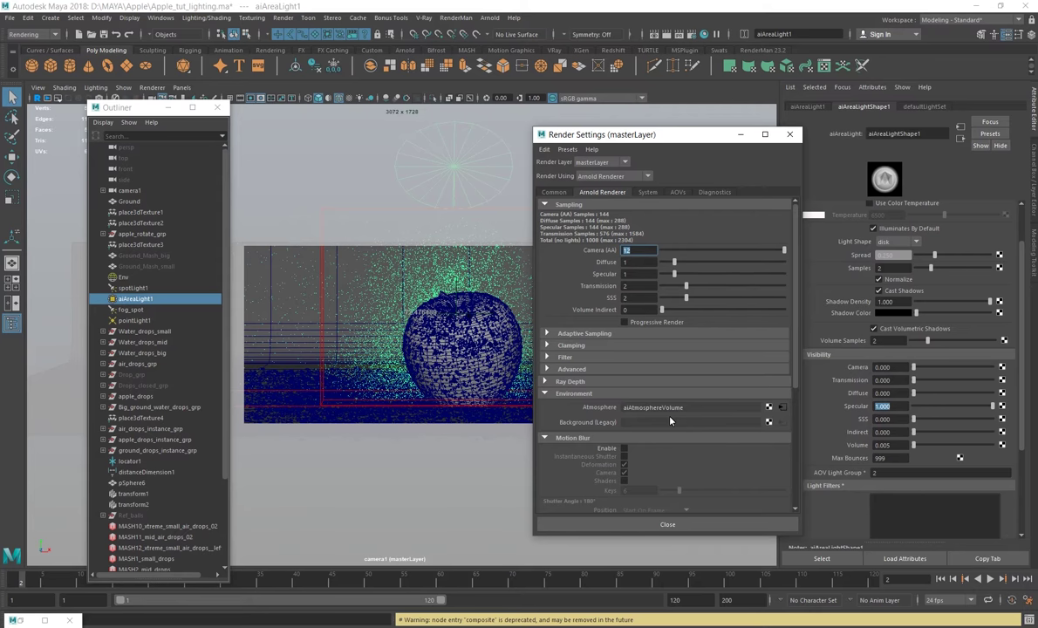
pyautogui.click(740, 134)
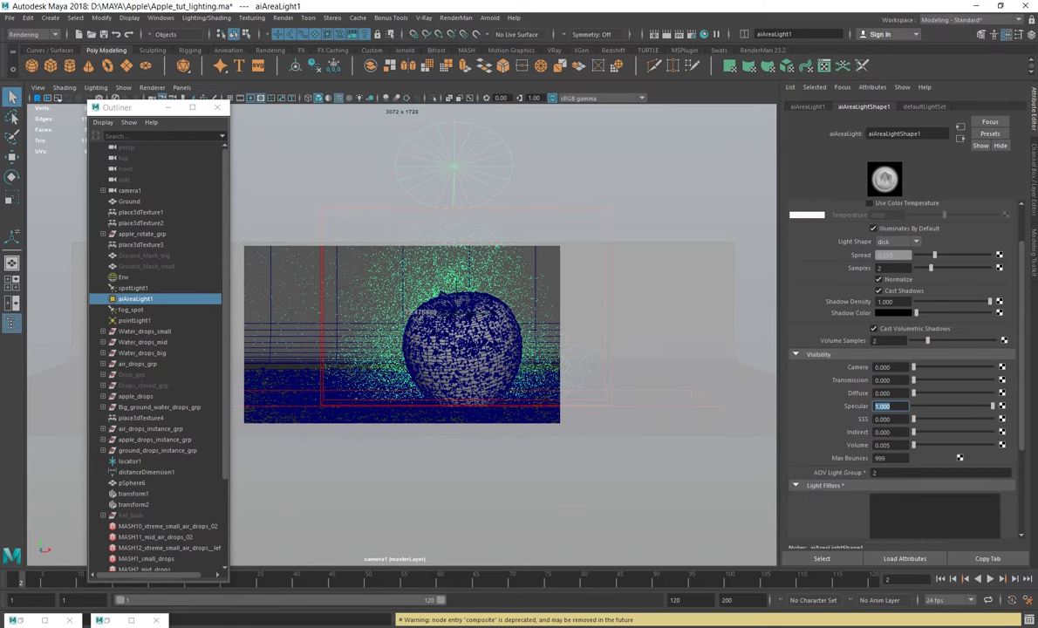
pyautogui.hotkey('alt', 'Tab')
pyautogui.doubleClick(252, 248)
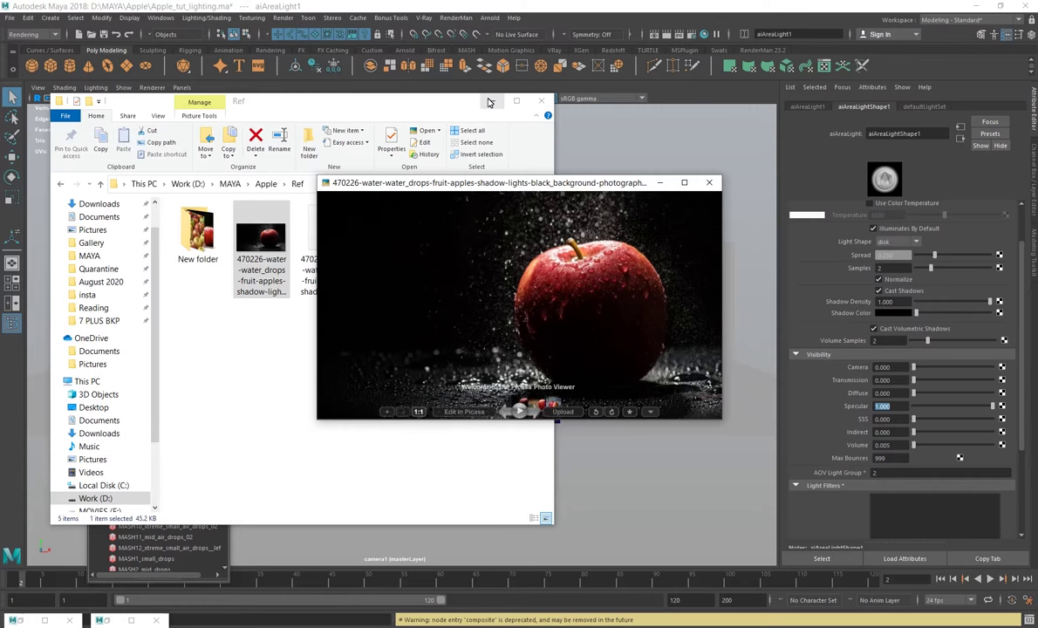
pyautogui.click(491, 101)
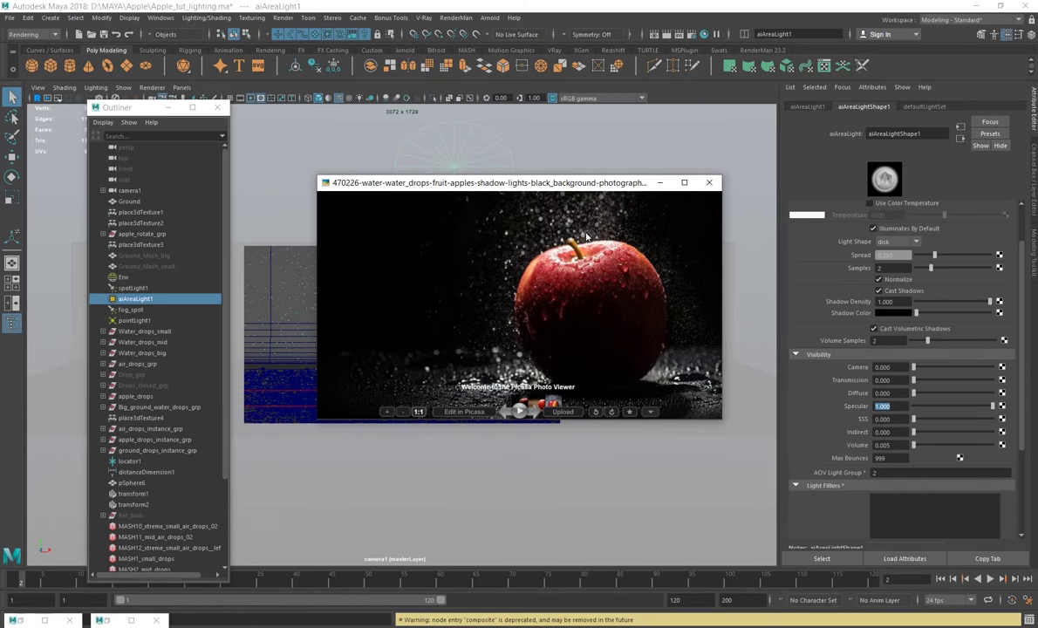
# Shrink the reference photo window, place it clear of the viewport apple for comparison, and check aiAreaLight1's Diffuse visibility
pyautogui.moveTo(576, 176); pyautogui.dragTo(327, 157)
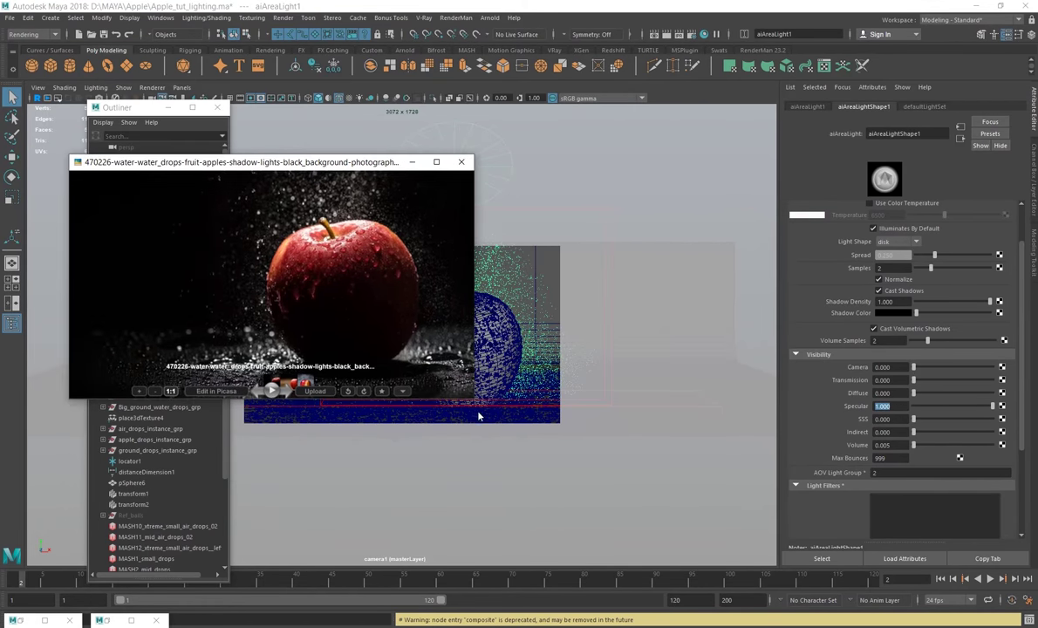
pyautogui.moveTo(472, 400); pyautogui.dragTo(391, 422)
pyautogui.moveTo(262, 161); pyautogui.dragTo(210, 129)
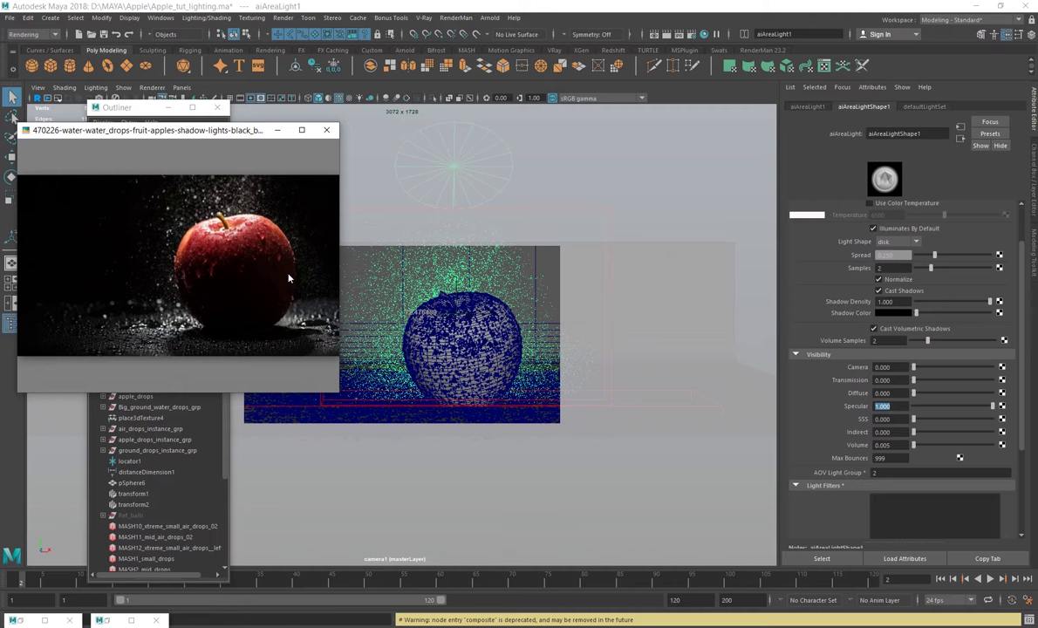
pyautogui.moveTo(228, 129); pyautogui.dragTo(294, 375)
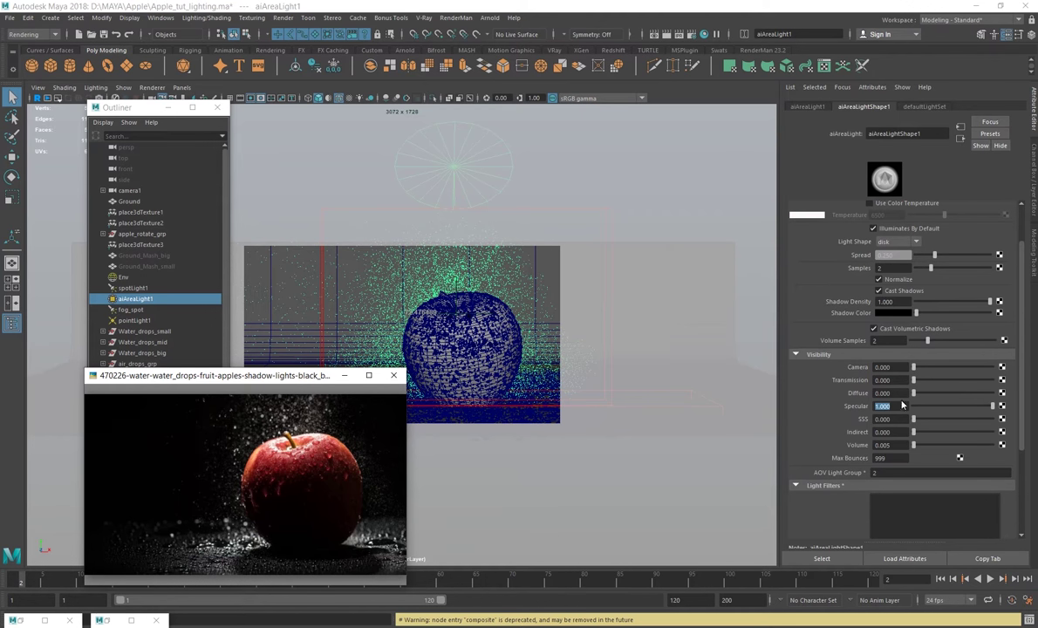
pyautogui.click(883, 393)
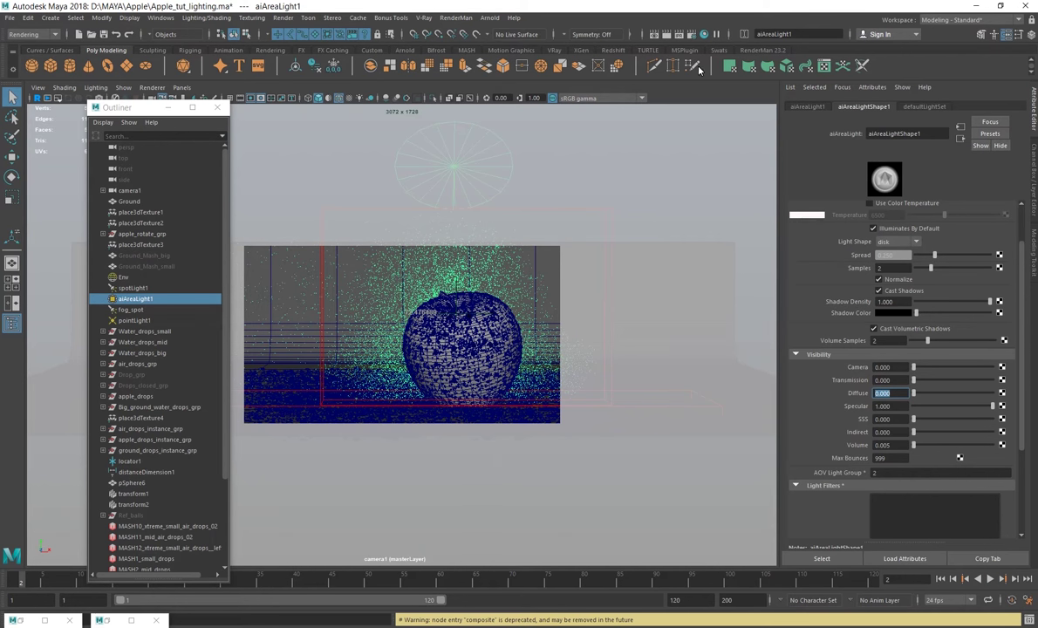
# Restore the Render Settings window, move it over the viewport, and review the Adaptive Sampling options
pyautogui.click(660, 34)
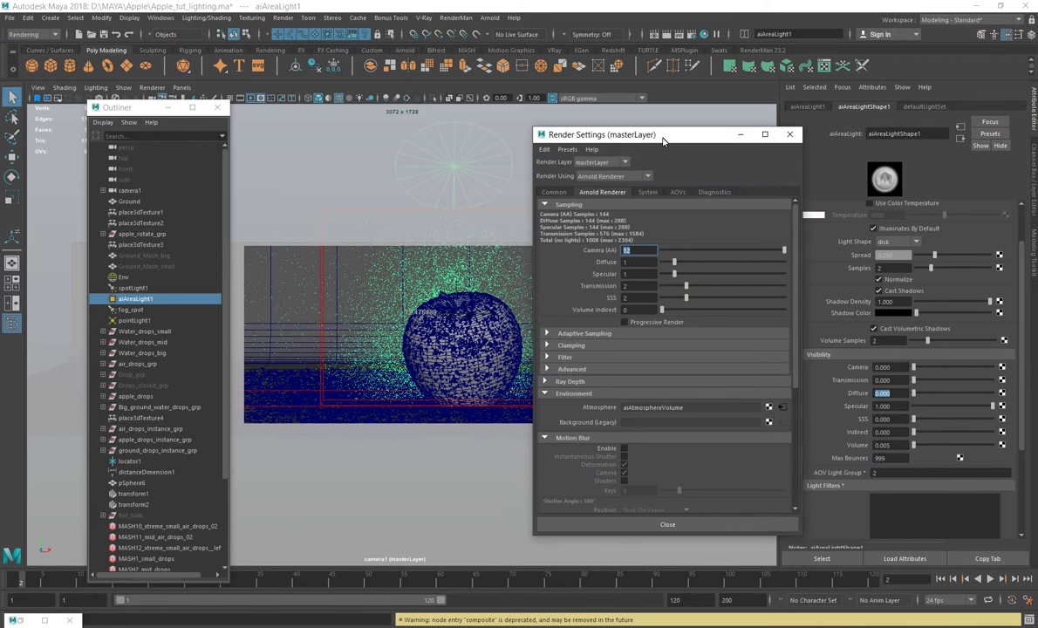
pyautogui.moveTo(656, 137); pyautogui.dragTo(526, 128)
pyautogui.click(426, 325)
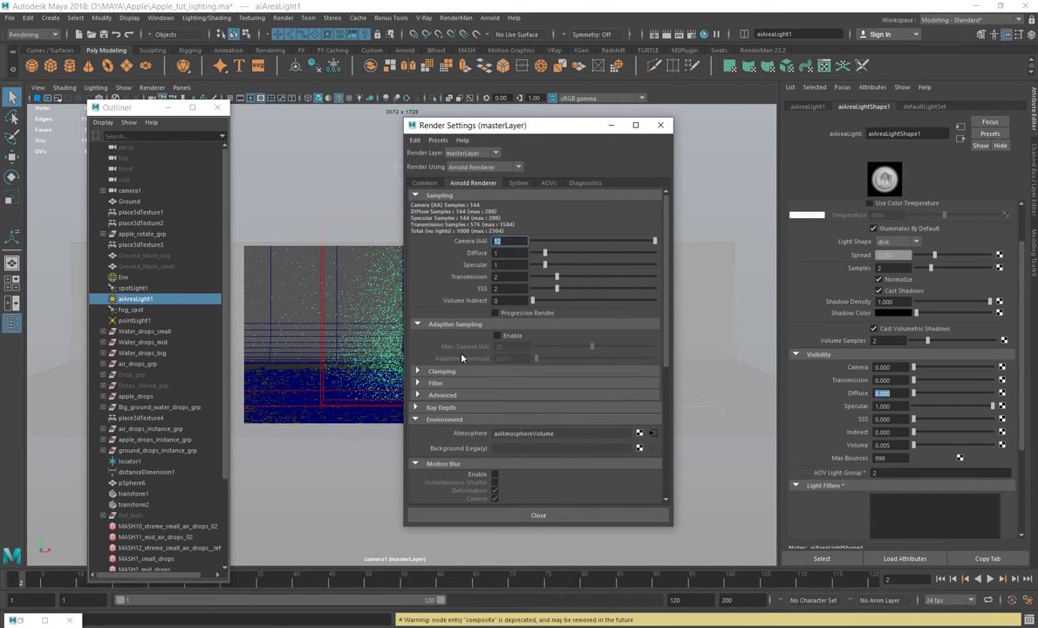
pyautogui.click(451, 326)
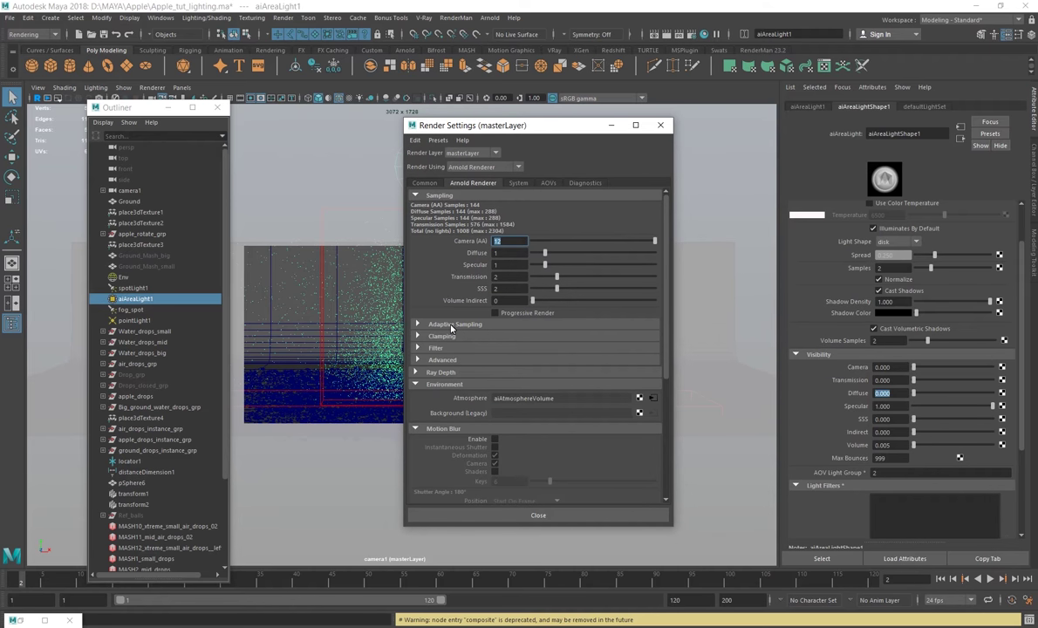
pyautogui.click(451, 325)
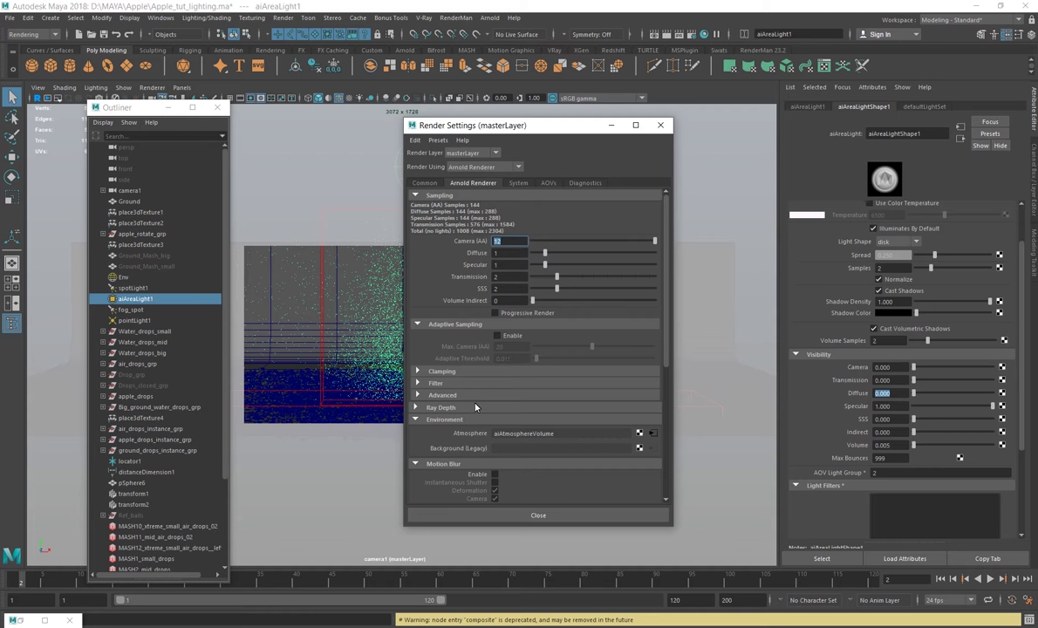
# Review the Arnold Ray Depth settings, checking the Diffuse, Specular and Transmission depths
pyautogui.click(442, 395)
pyautogui.click(442, 395)
pyautogui.click(445, 408)
pyautogui.scroll(-3, 414, 399)
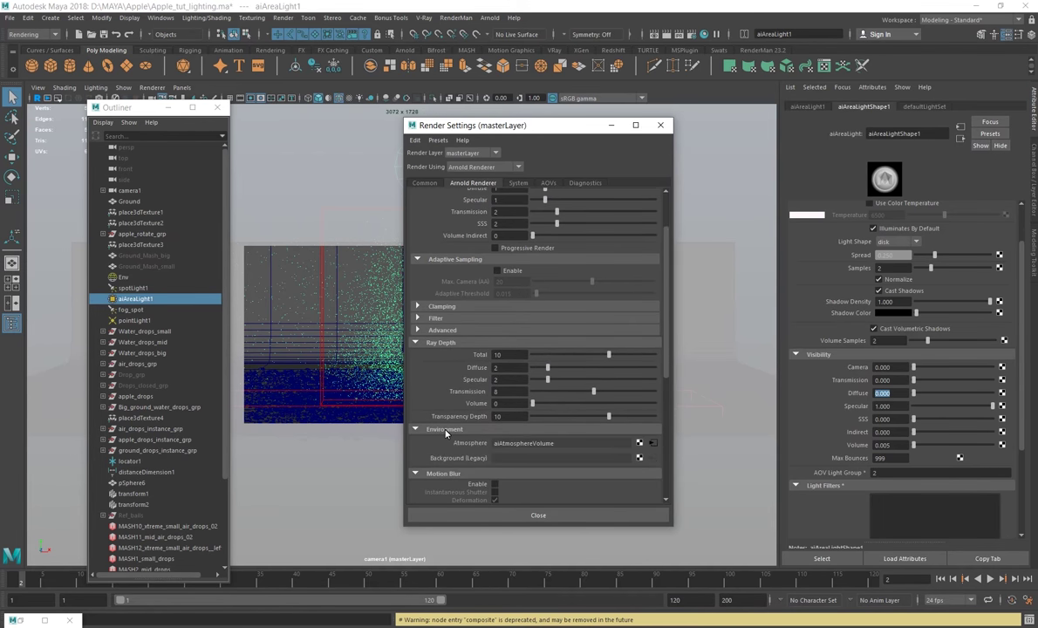
pyautogui.click(509, 367)
pyautogui.press('Tab')
pyautogui.press('Tab')
# Enable Motion Blur in the Arnold render settings
pyautogui.scroll(-3, 428, 376)
pyautogui.scroll(-1, 437, 391)
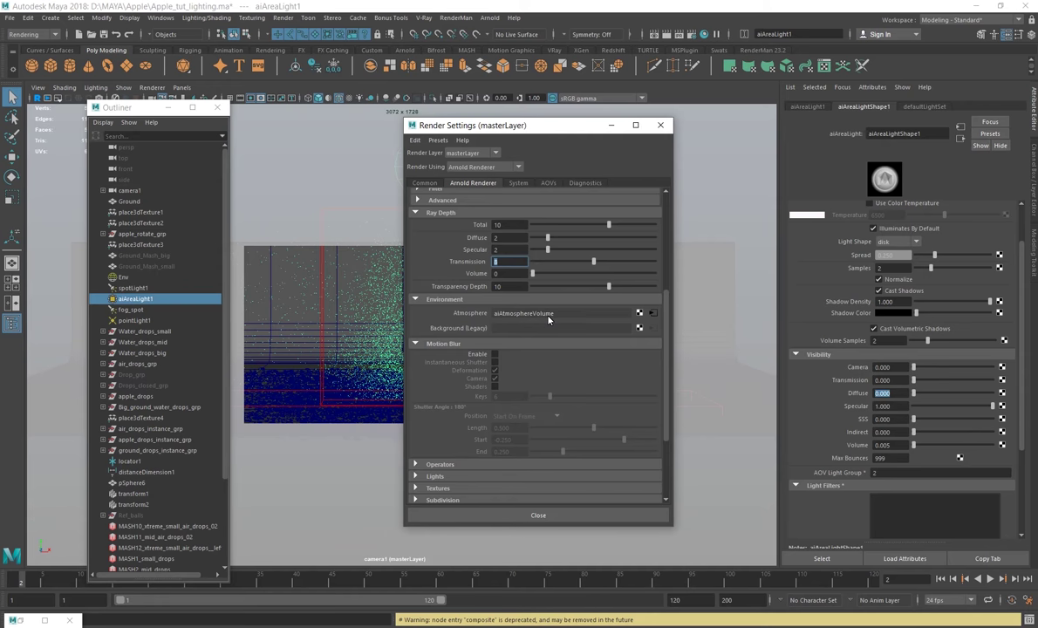
pyautogui.scroll(-3, 547, 319)
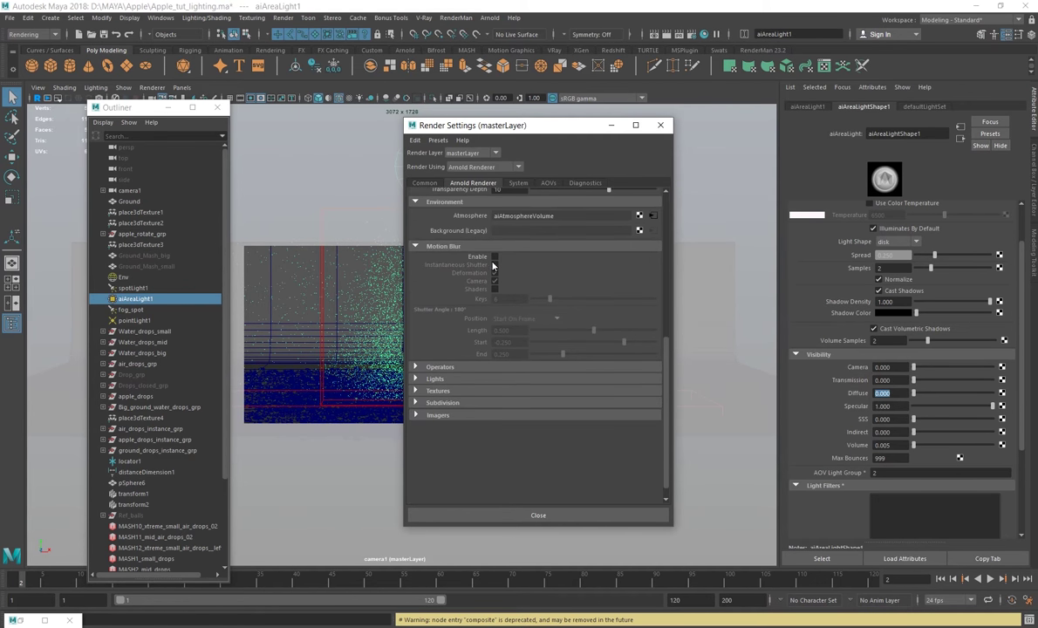
pyautogui.click(495, 255)
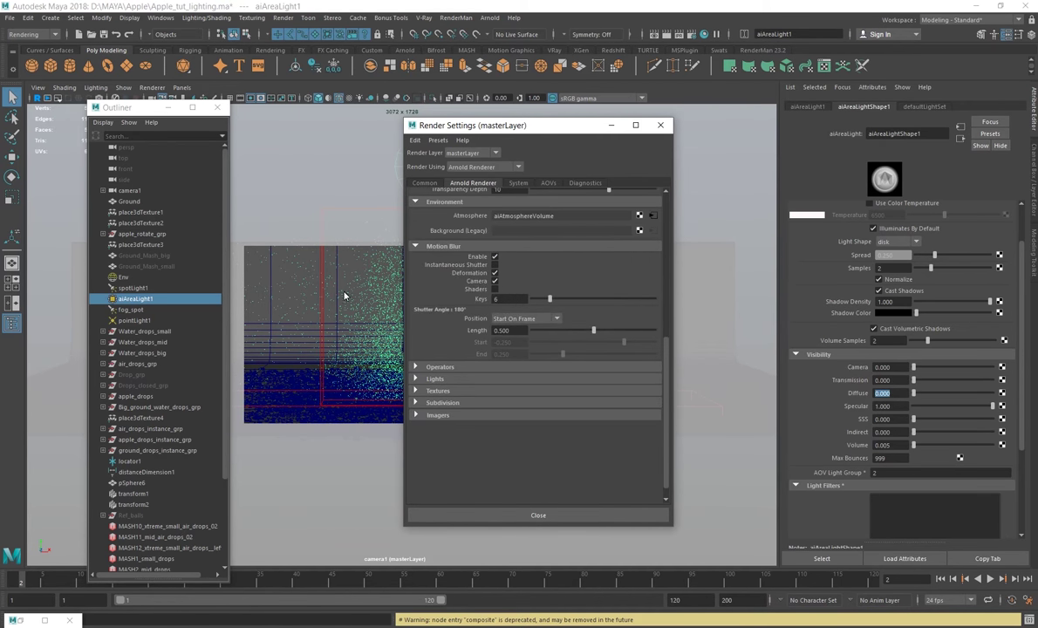
# Review the Arnold Lights and Textures render settings, checking the Low Light Threshold
pyautogui.click(429, 379)
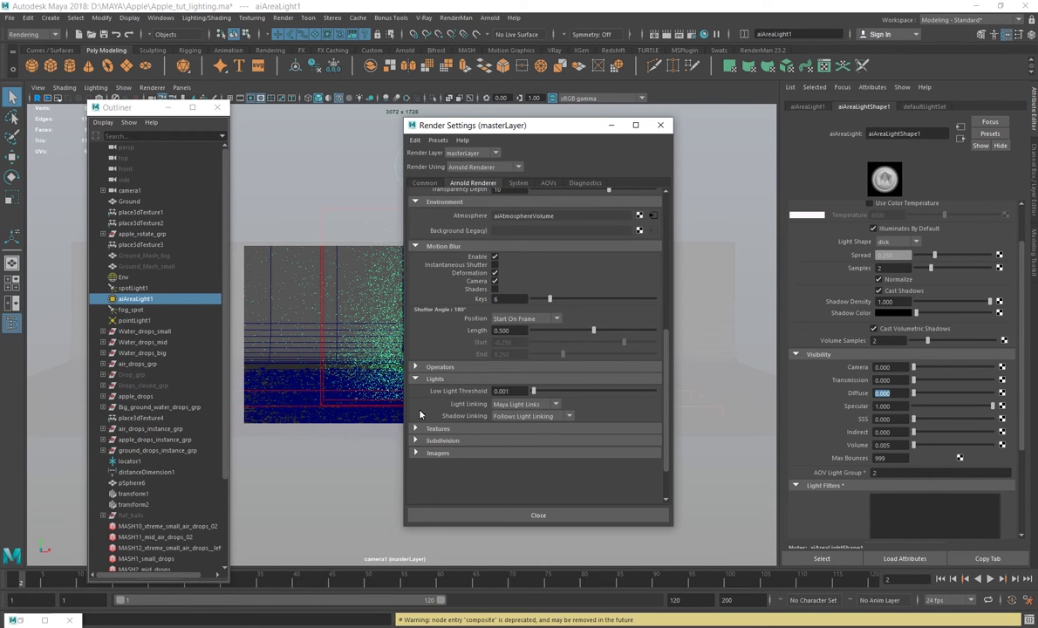
pyautogui.click(506, 391)
pyautogui.click(436, 429)
pyautogui.scroll(-4, 474, 447)
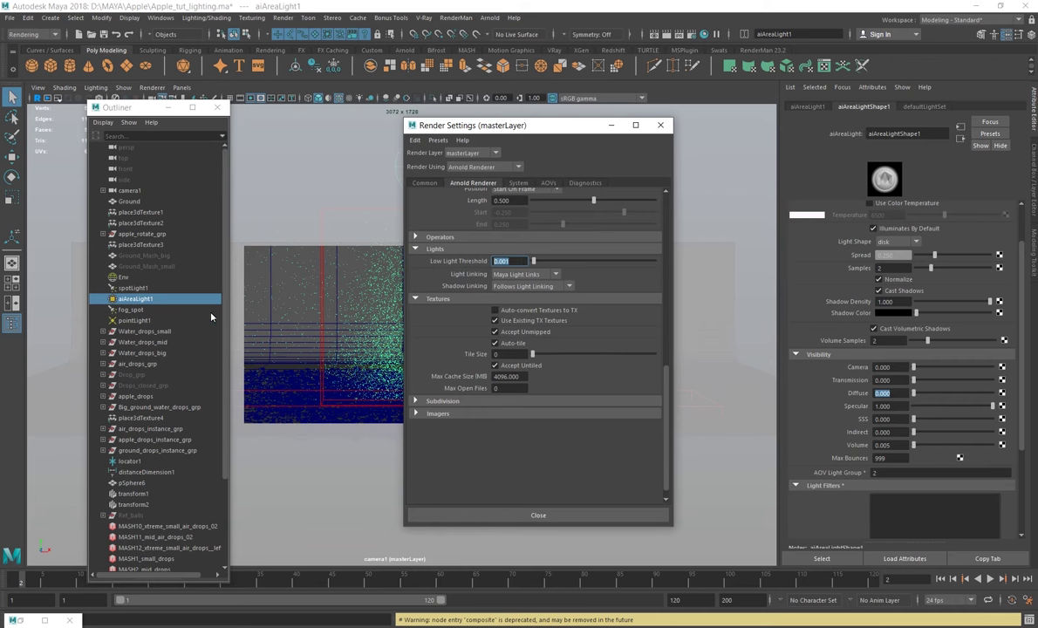
# Select the Env light and review the Arnold Subdivision, Imagers and System render settings
pyautogui.click(131, 277)
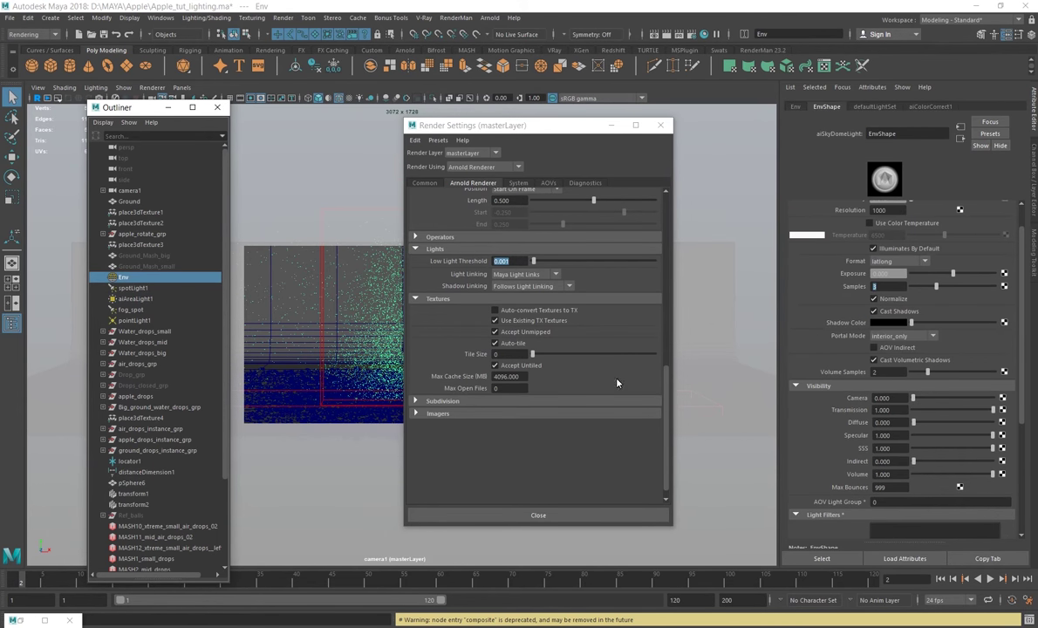
pyautogui.click(461, 401)
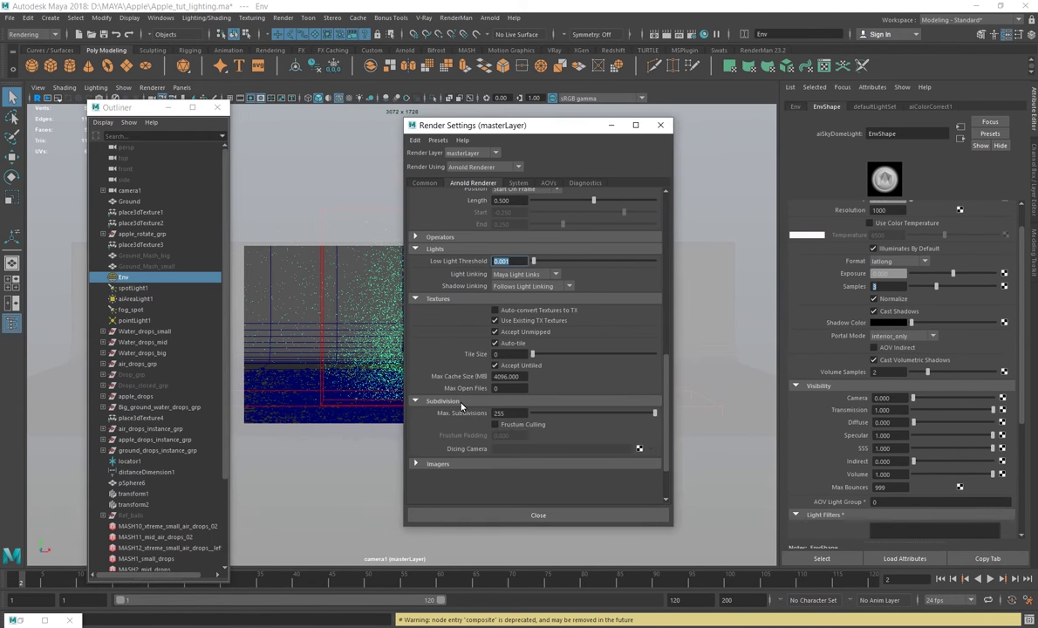
pyautogui.click(436, 463)
pyautogui.click(436, 463)
pyautogui.click(519, 183)
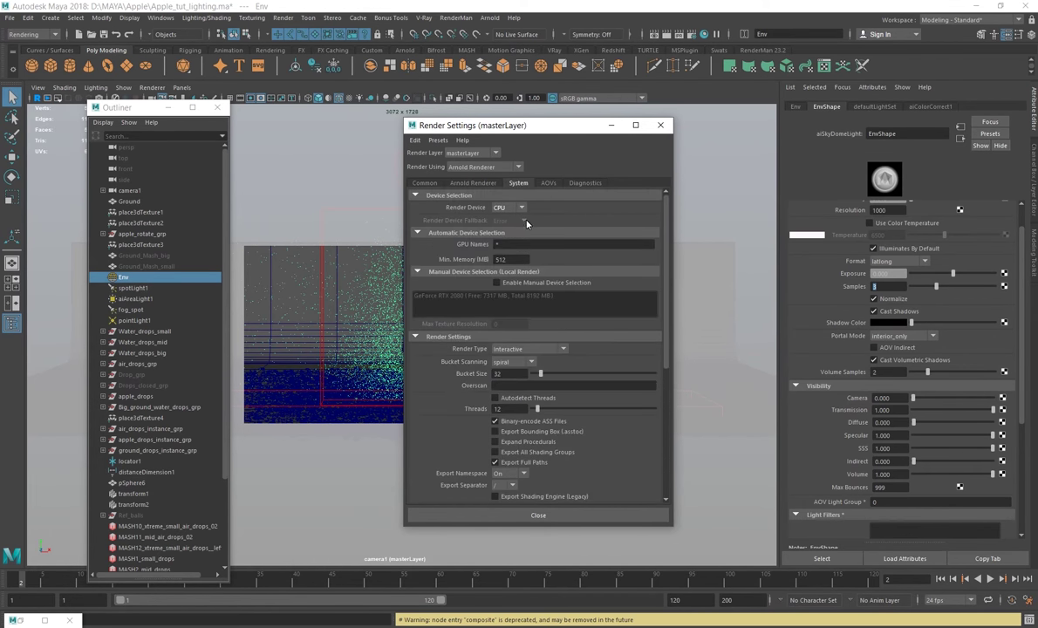
pyautogui.scroll(-3, 558, 209)
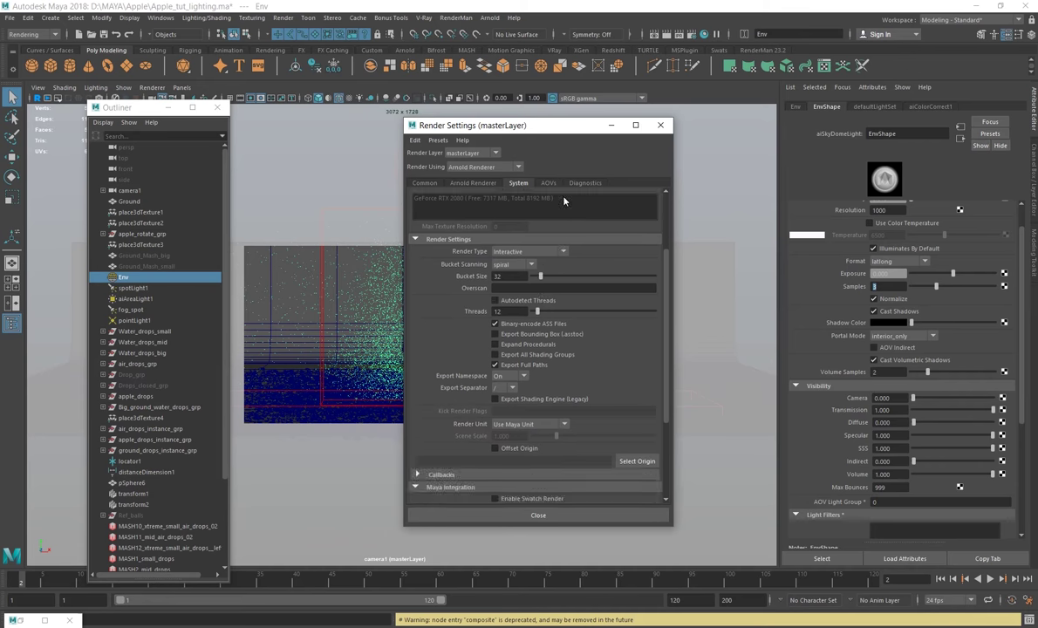
# Show the AOVs render settings and move and enlarge the Render Settings window to review the whole list of active AOVs
pyautogui.click(548, 182)
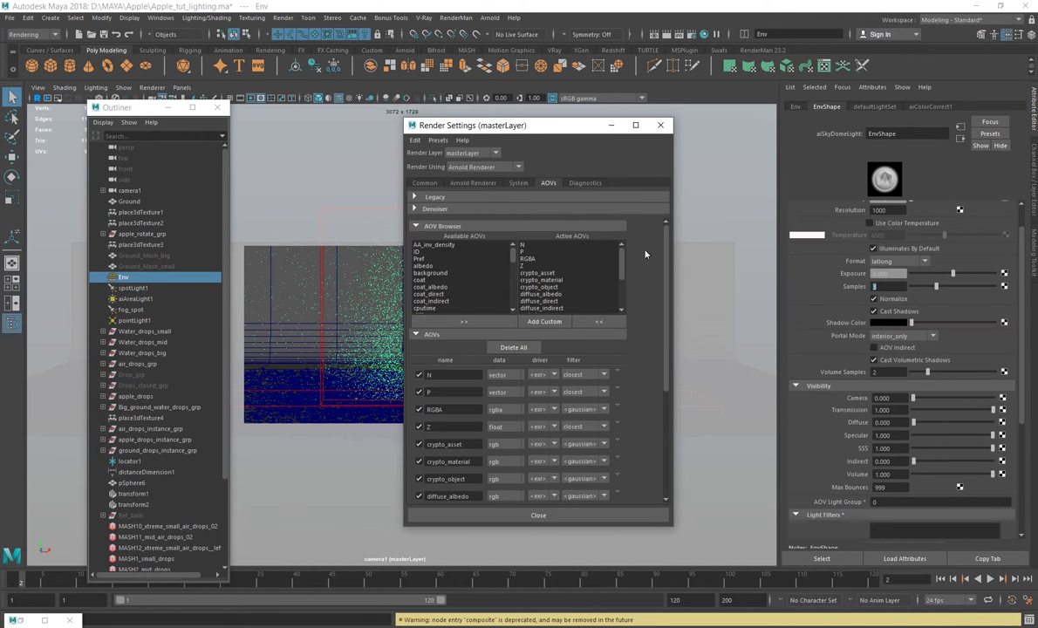
pyautogui.moveTo(529, 125); pyautogui.dragTo(526, 58)
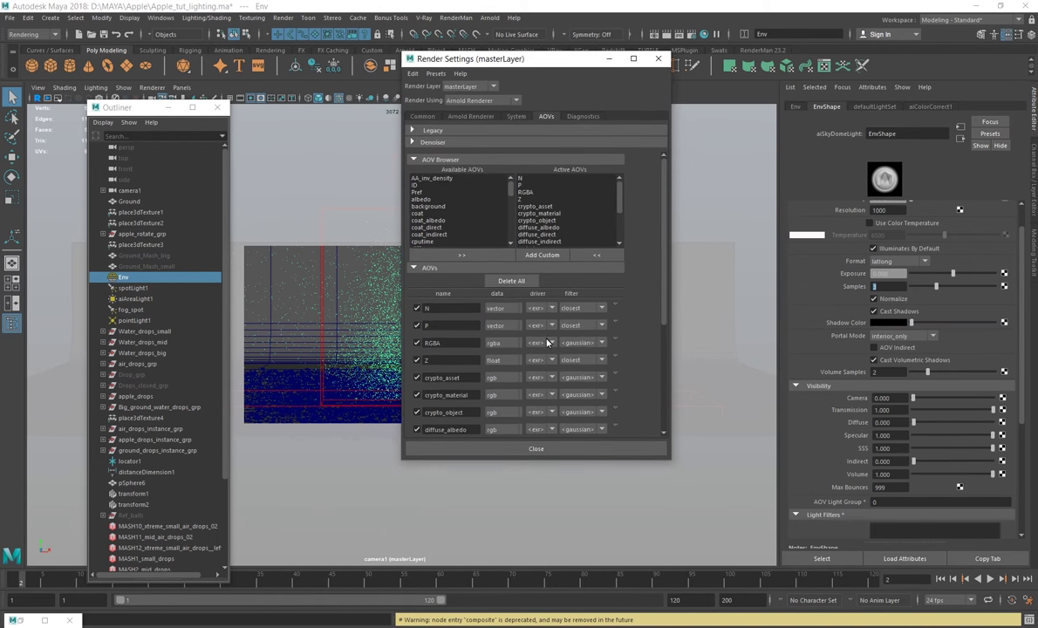
pyautogui.scroll(-3, 449, 318)
pyautogui.doubleClick(456, 297)
pyautogui.doubleClick(425, 298)
pyautogui.scroll(-3, 472, 346)
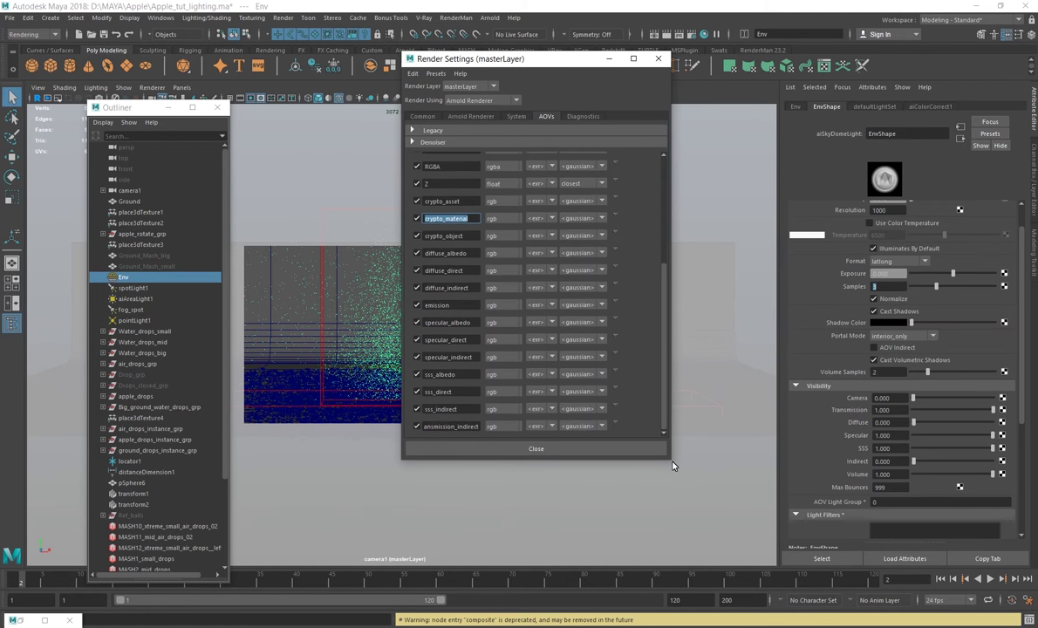
pyautogui.moveTo(672, 466); pyautogui.dragTo(754, 545)
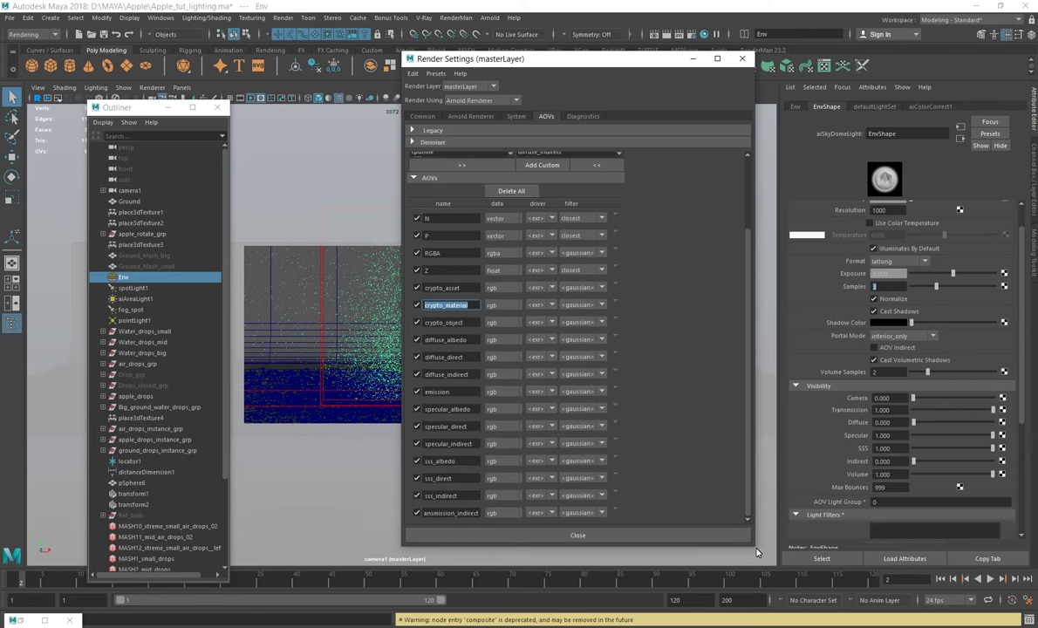
# Select the specular_direct AOV's node to examine its light group options
pyautogui.doubleClick(450, 374)
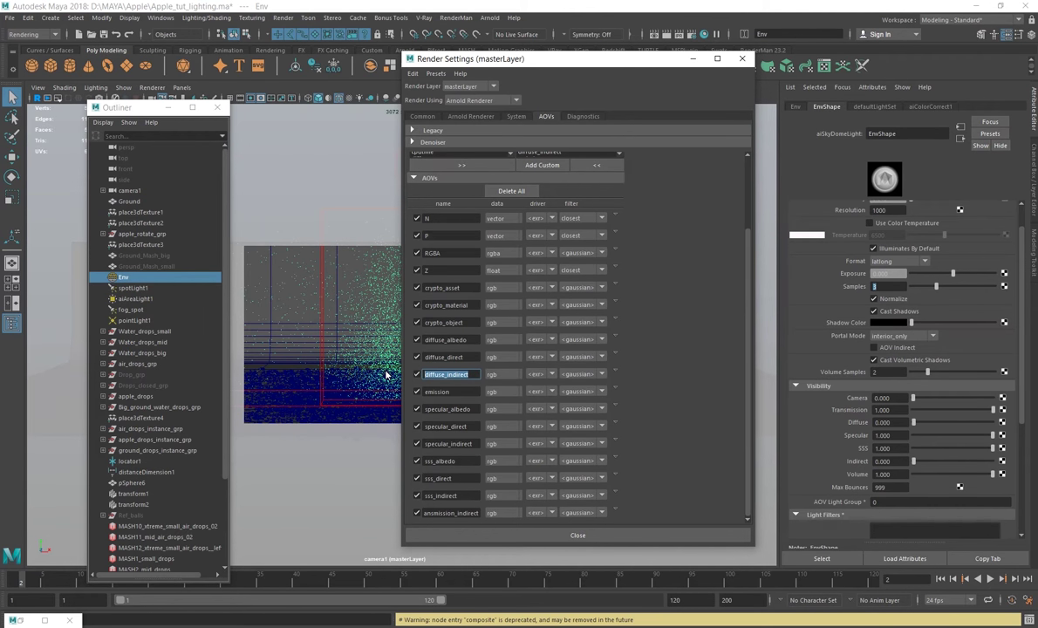
pyautogui.click(617, 426)
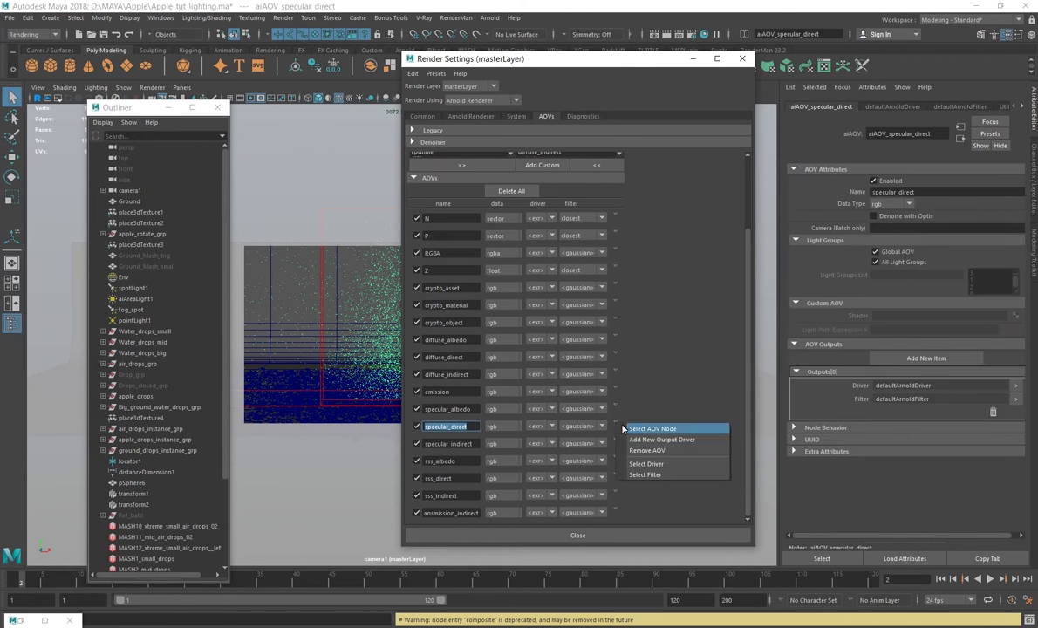
pyautogui.click(641, 429)
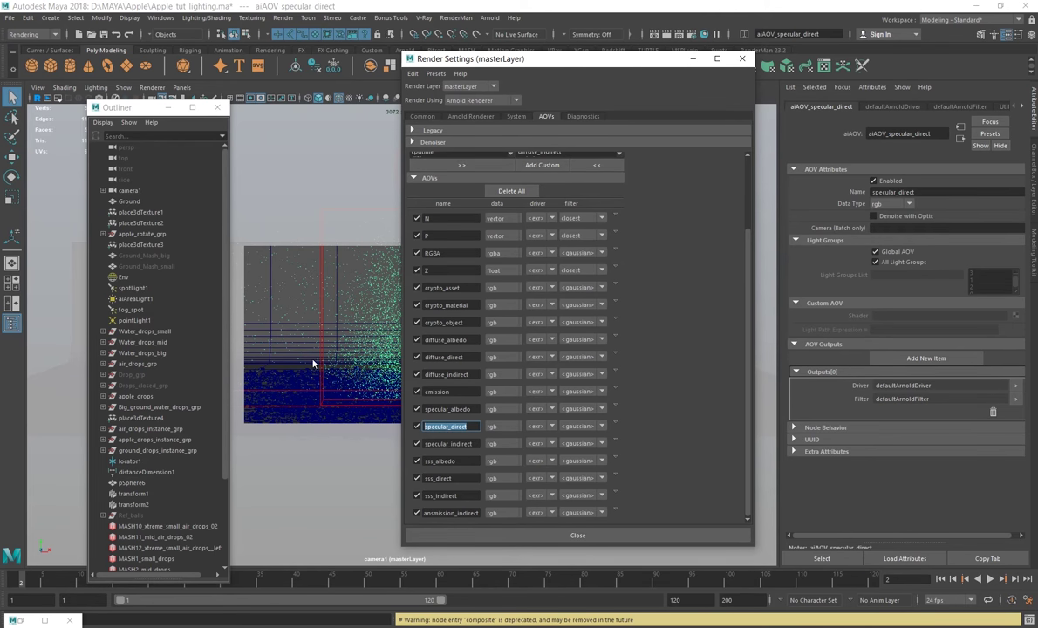
# Check the AOV Light Group names assigned to Env, spotLight1, aiAreaLight1, fog_spot and pointLight1
pyautogui.click(131, 276)
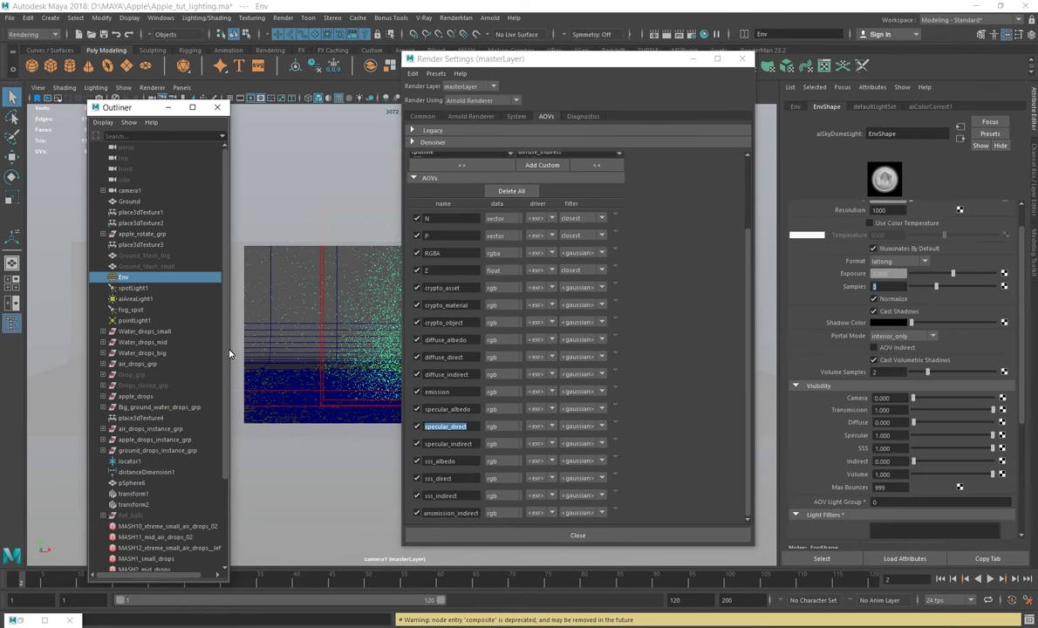
pyautogui.scroll(-3, 834, 393)
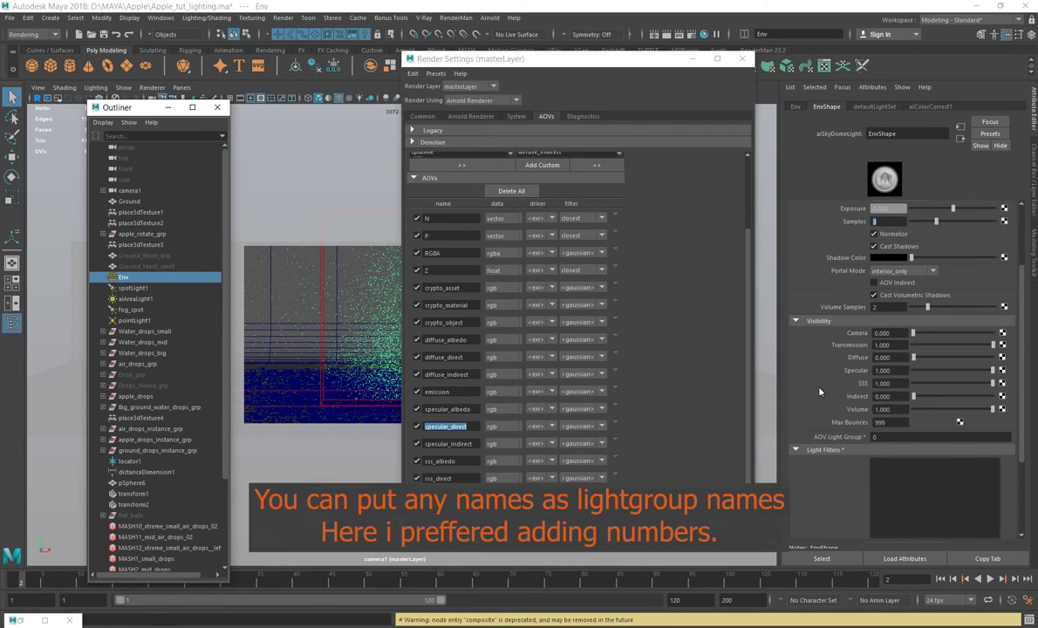
pyautogui.click(875, 438)
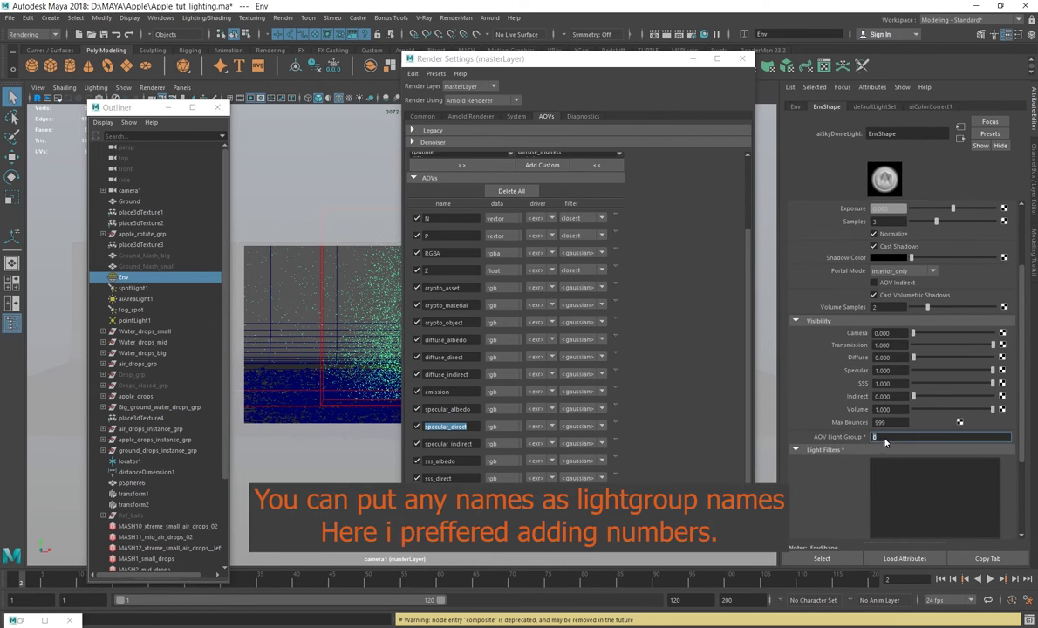
pyautogui.click(132, 288)
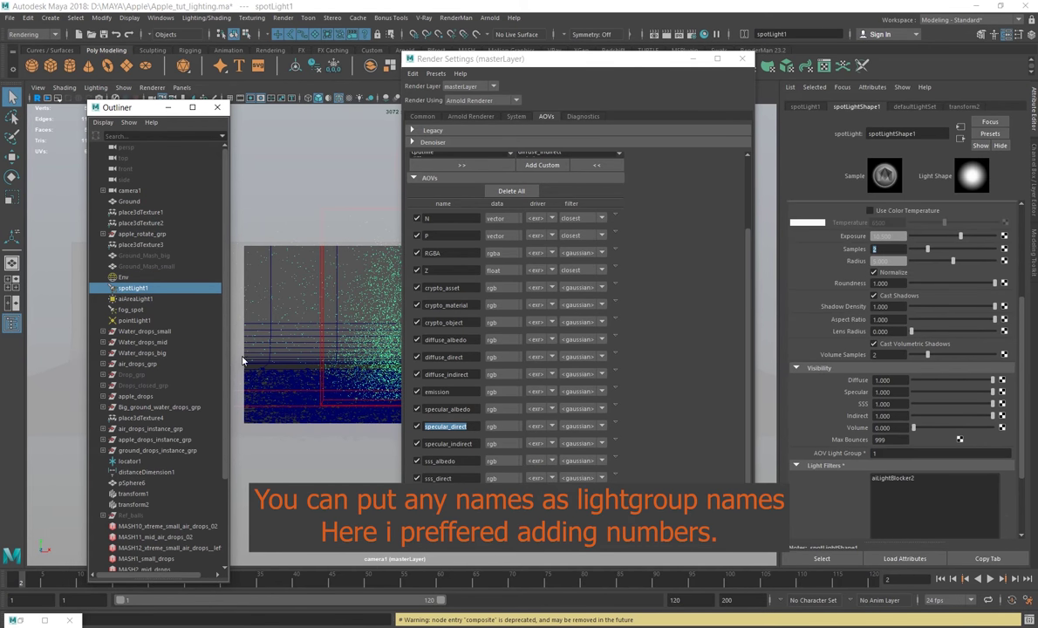
pyautogui.click(882, 453)
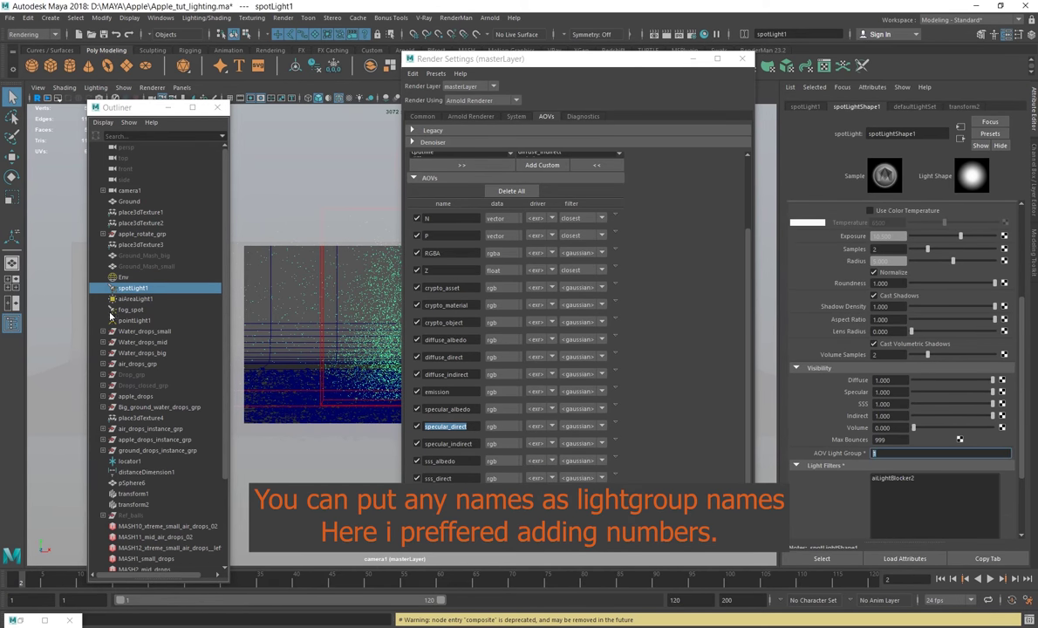
pyautogui.click(135, 299)
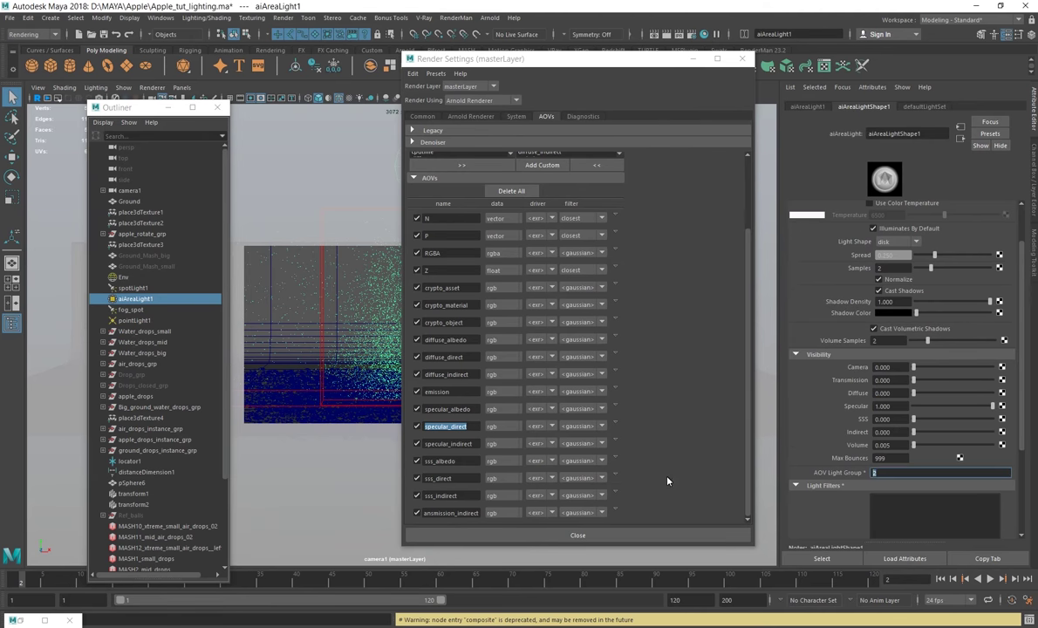
pyautogui.press('Down')
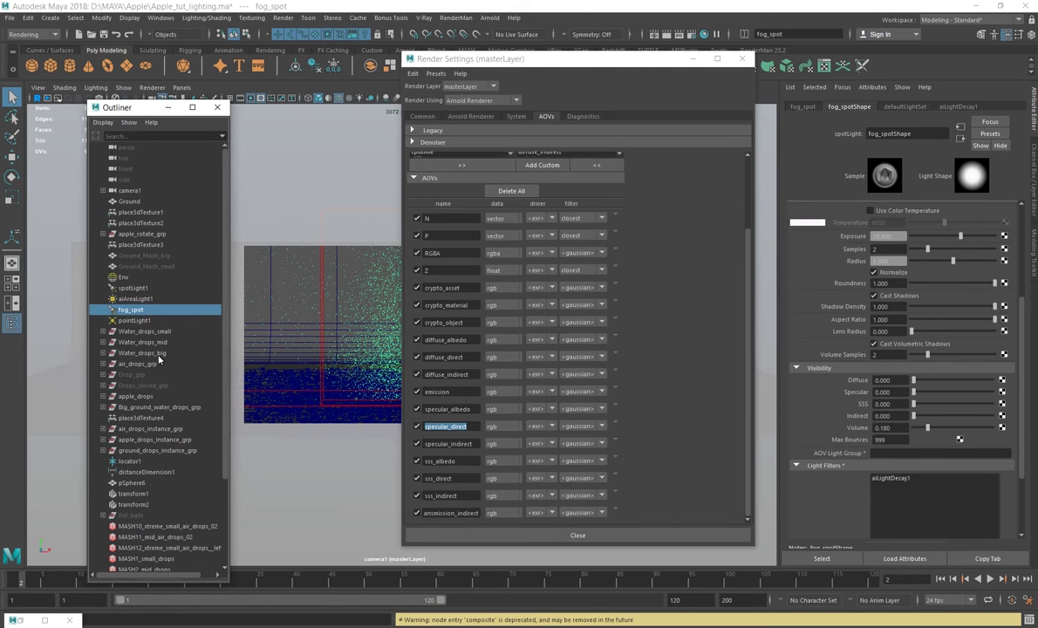
pyautogui.press('Down')
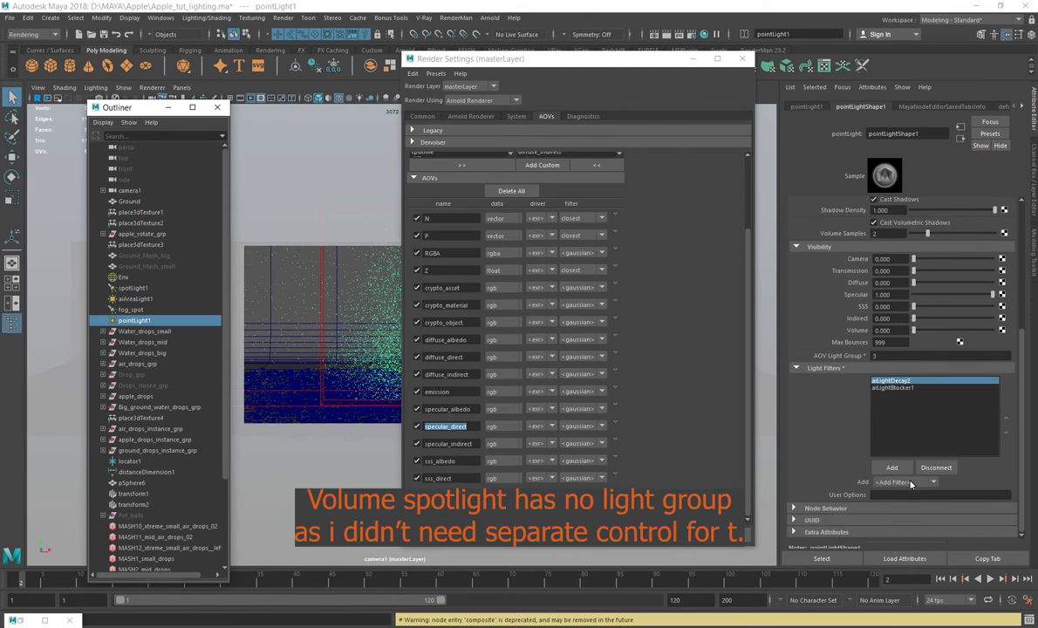
pyautogui.click(791, 365)
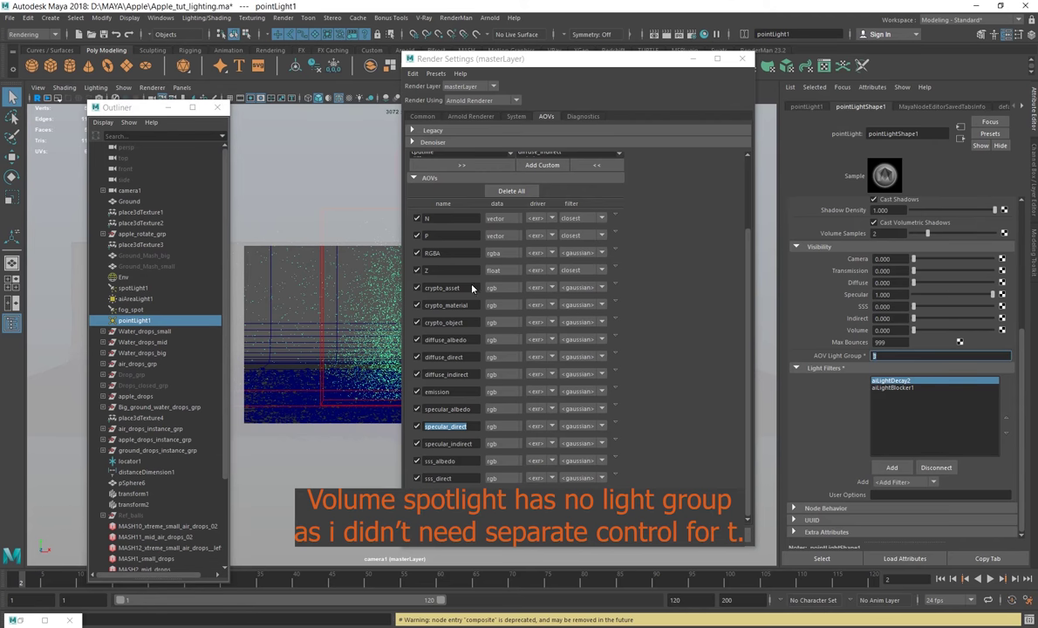
# Try listing light groups 3, 1, 2 and 0 individually for the specular_direct AOV, and re-enable All Light Groups
pyautogui.click(617, 426)
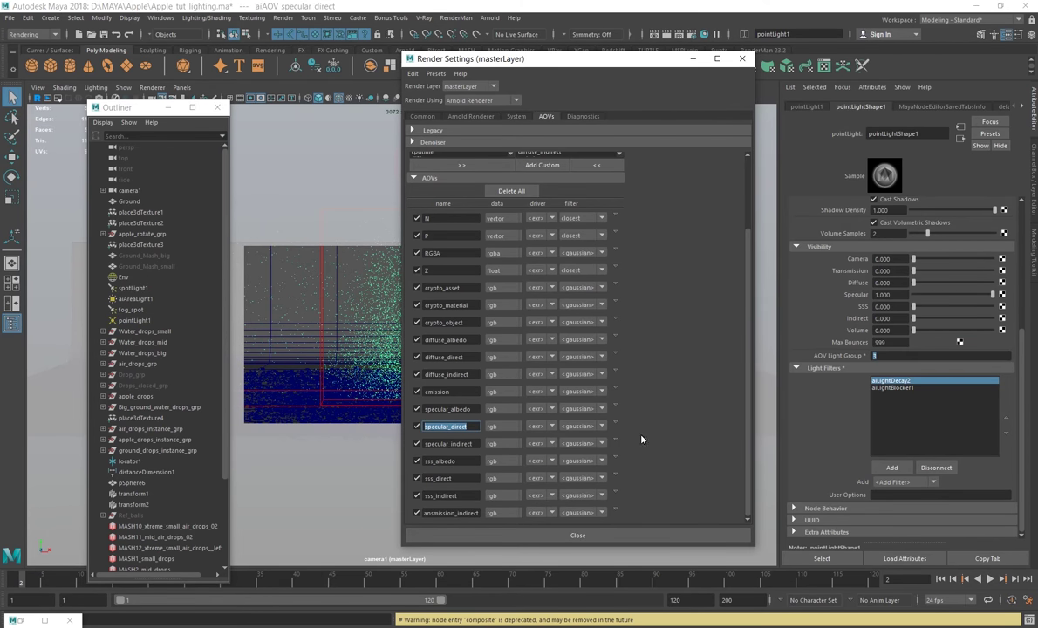
pyautogui.click(650, 428)
pyautogui.click(889, 263)
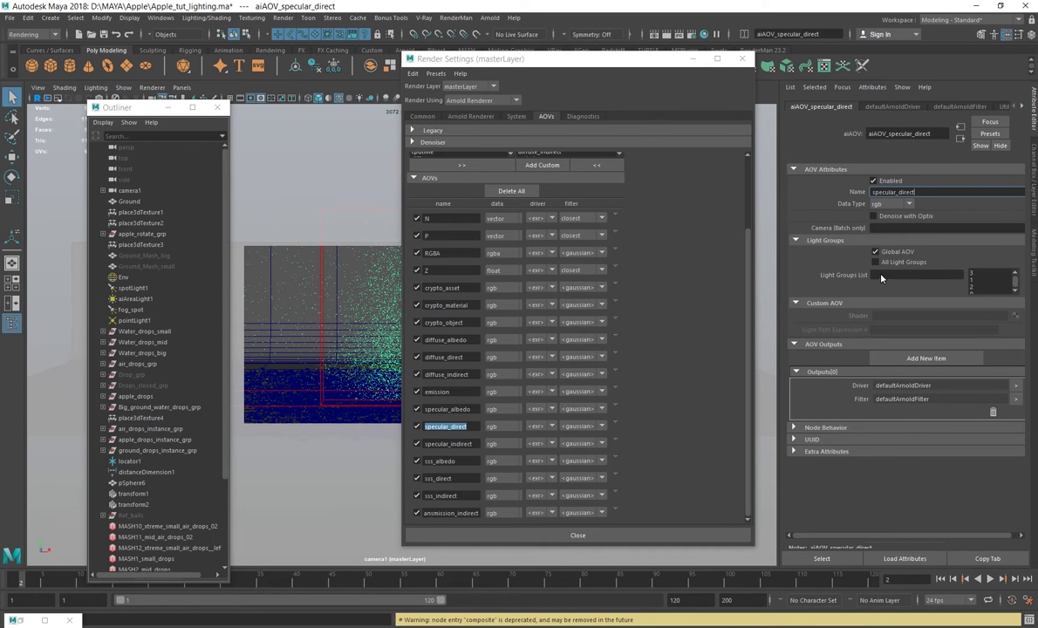
pyautogui.click(972, 273)
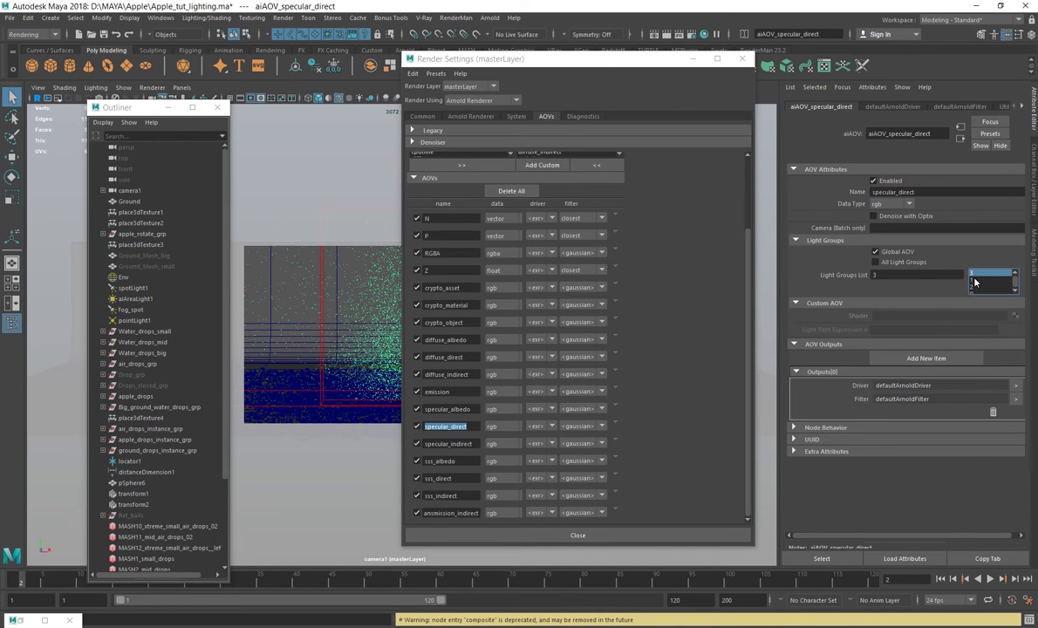
pyautogui.keyDown('shift'); pyautogui.click(988, 289); pyautogui.keyUp('shift')
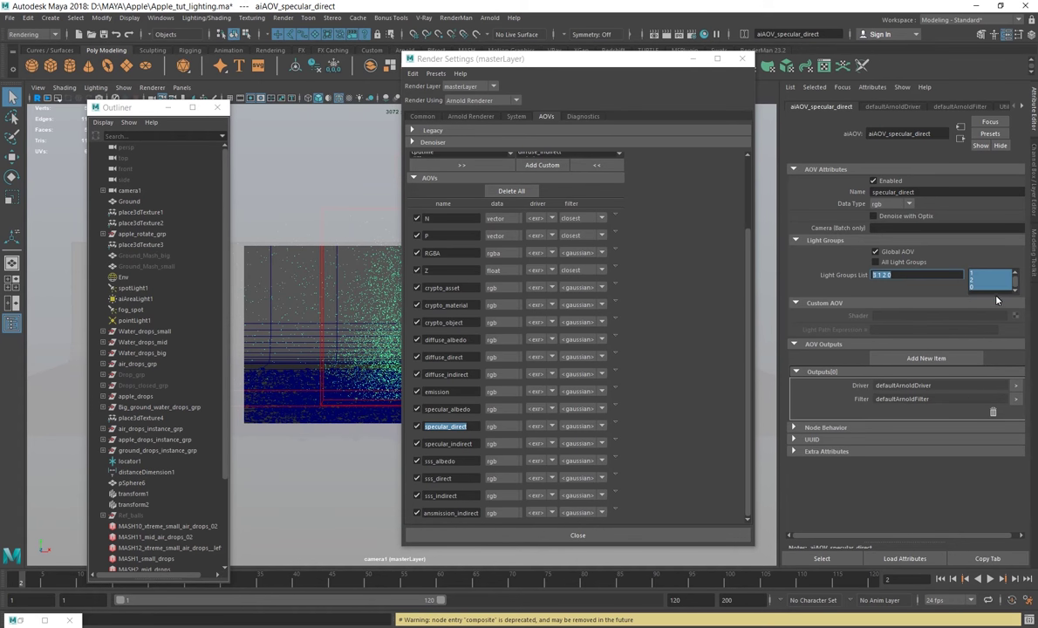
pyautogui.click(926, 274)
pyautogui.click(903, 263)
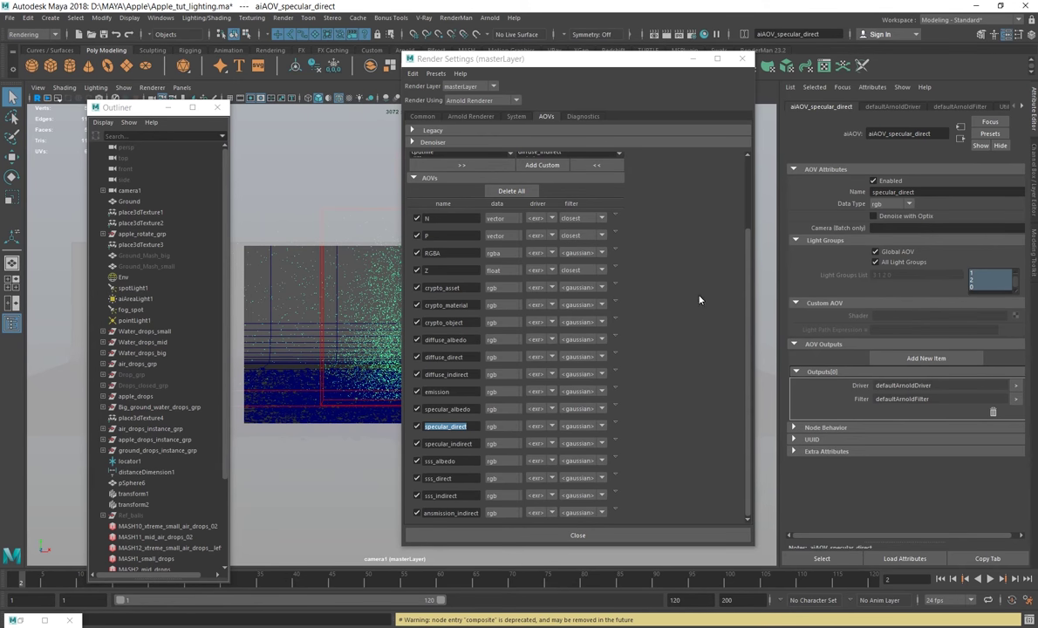
# Try "default" as fog_spot's AOV Light Group name and clear the entry
pyautogui.click(131, 310)
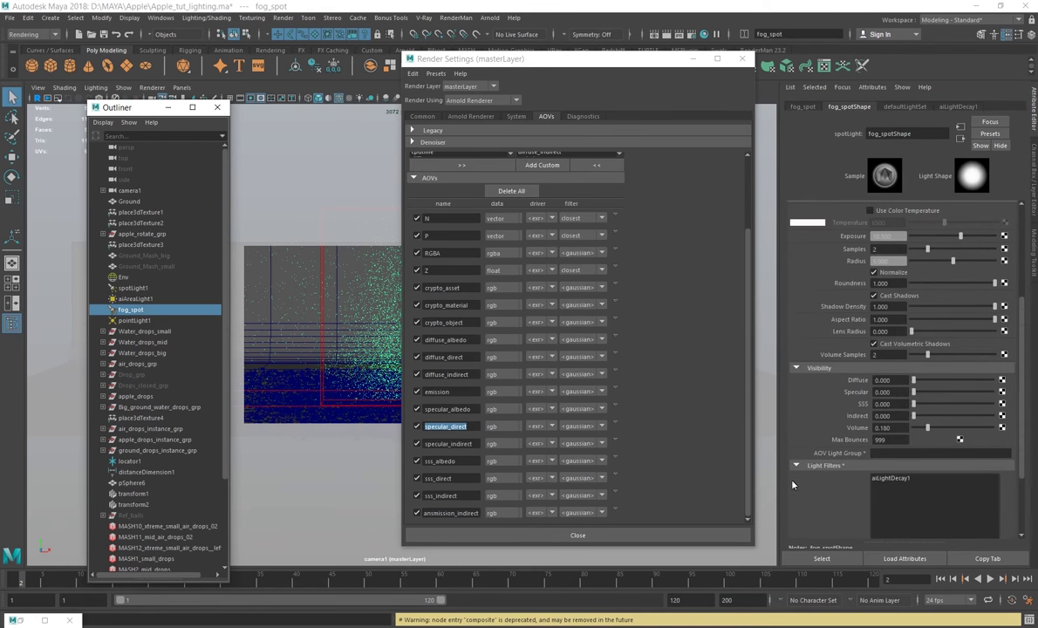
pyautogui.click(889, 454)
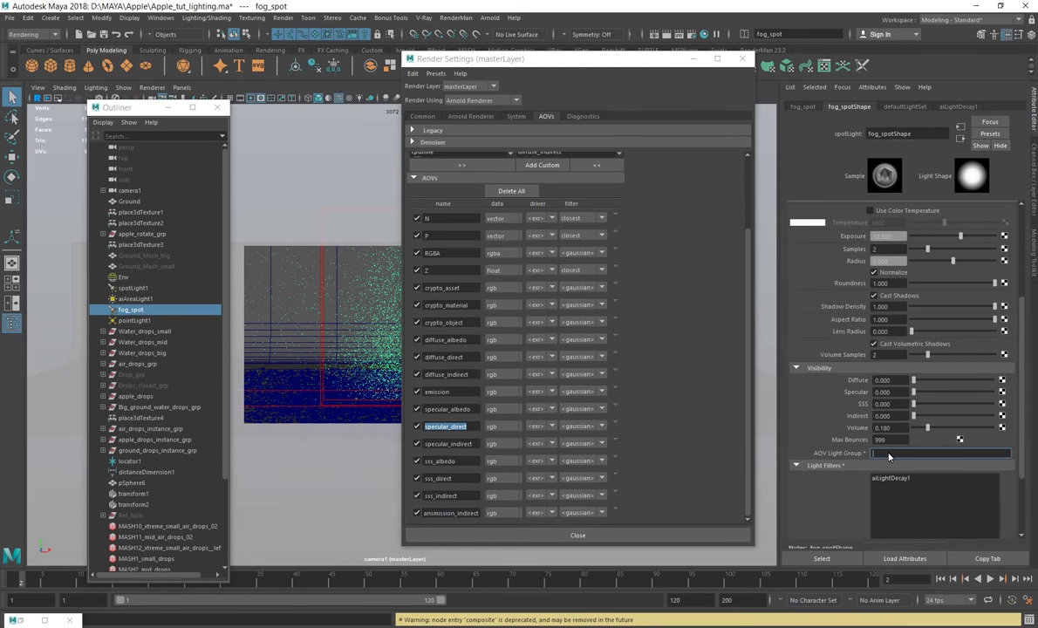
pyautogui.write('default')
pyautogui.doubleClick(887, 455)
pyautogui.press('BackSpace')
# Reselect fog_spot and check its AOV Light Group field
pyautogui.click(136, 299)
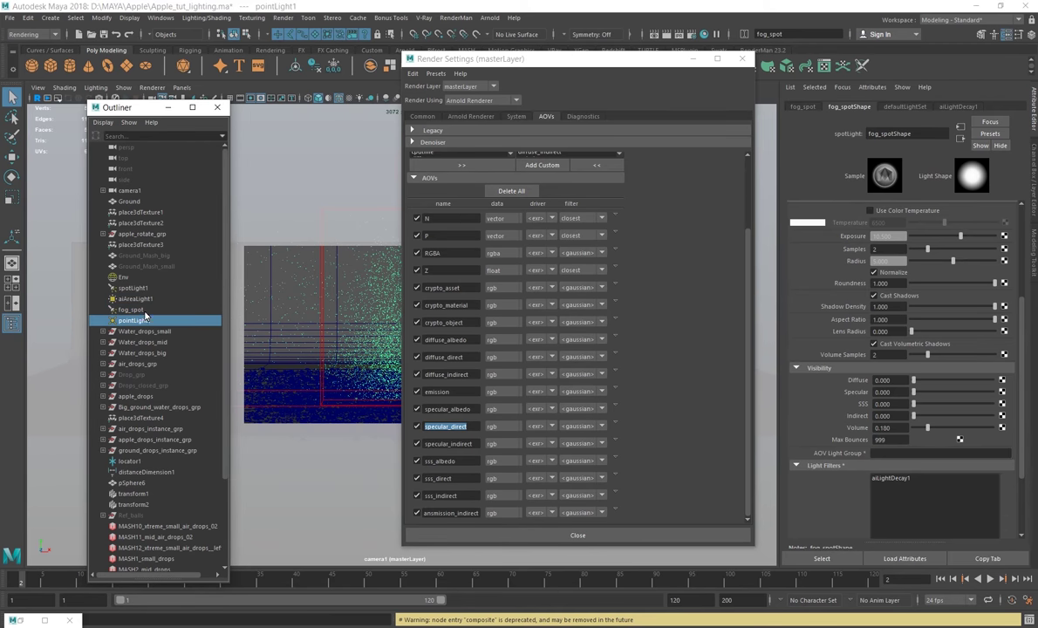
pyautogui.click(147, 311)
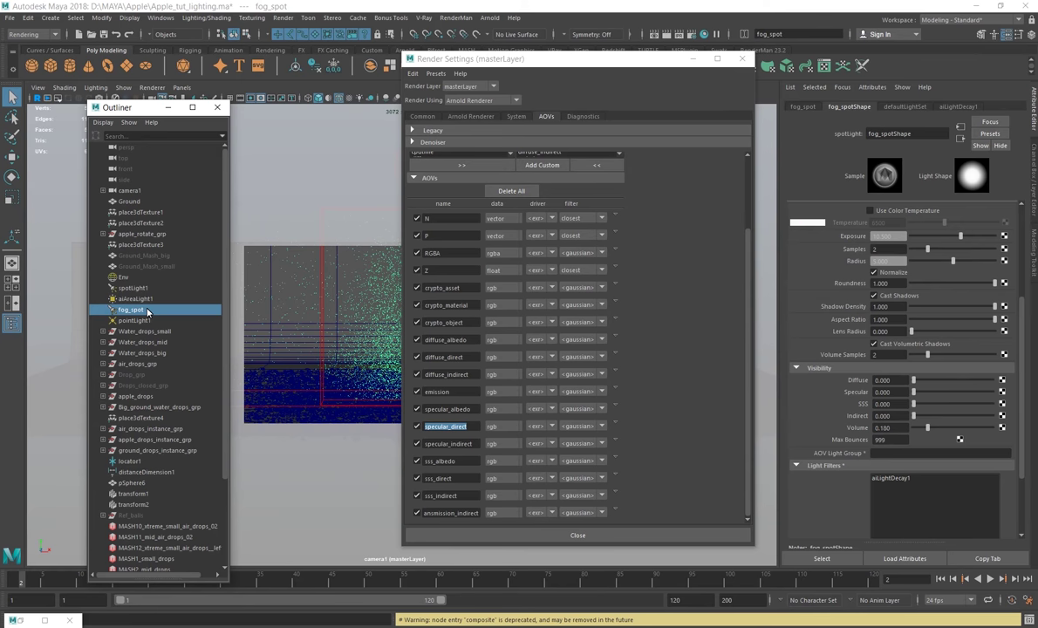
pyautogui.click(877, 454)
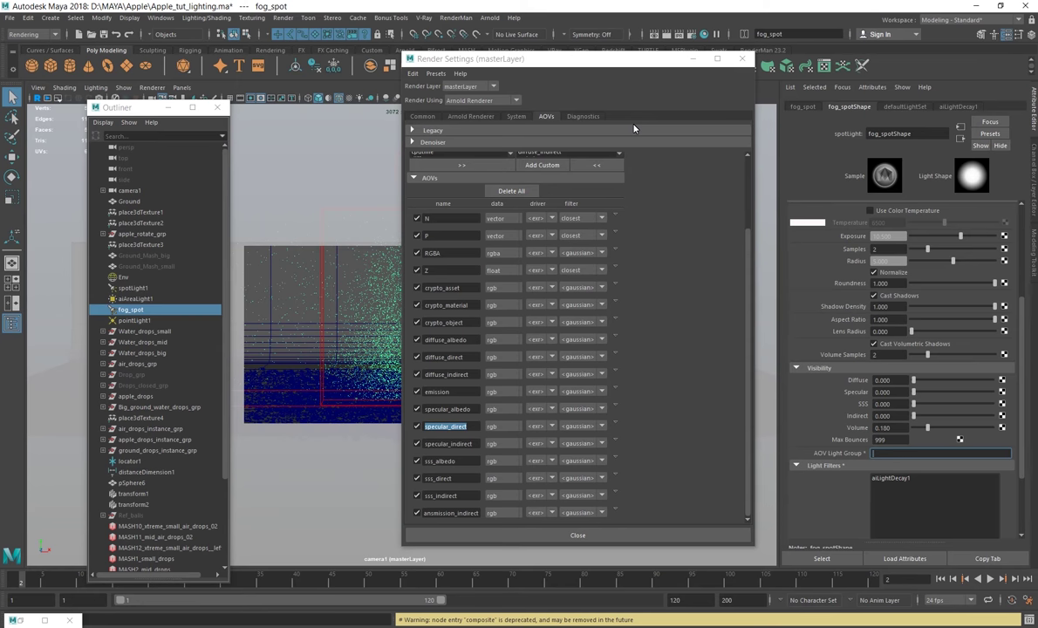
# Open the Arnold RenderView and move its window aside so the Render Settings and light attributes are accessible
pyautogui.click(490, 17)
pyautogui.click(641, 233)
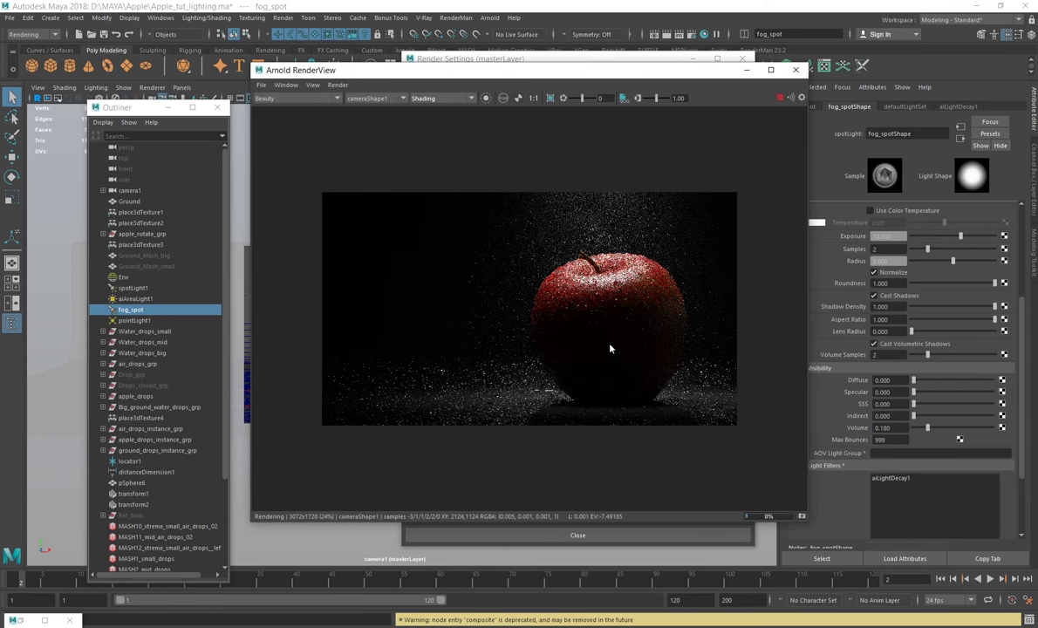
pyautogui.moveTo(614, 75); pyautogui.dragTo(401, 82)
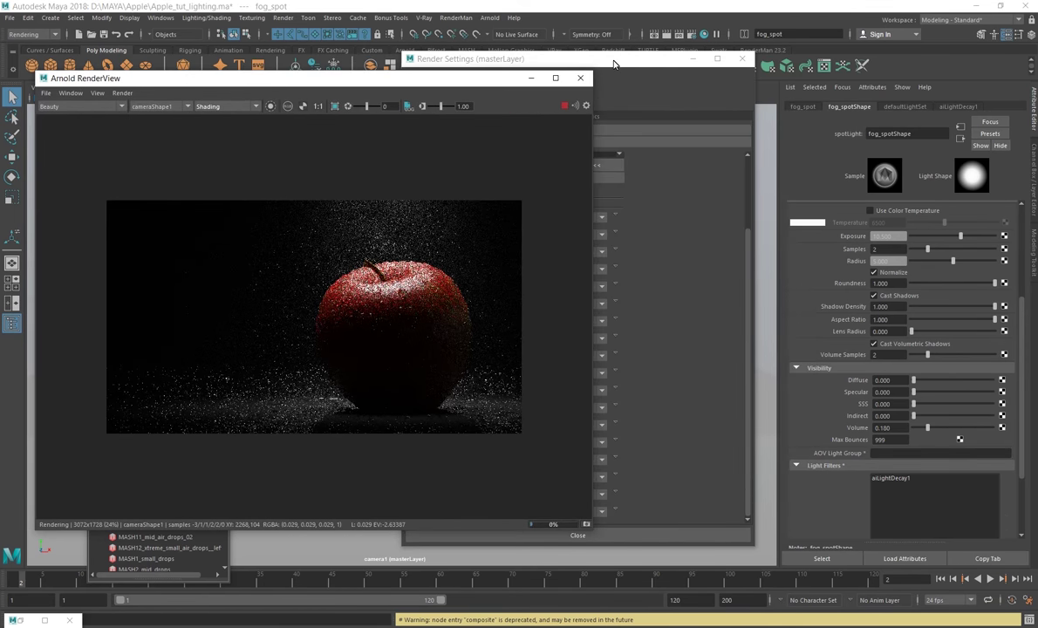
# Show the AOVs list in the Render Settings and arrange that window and the Arnold RenderView side by side
pyautogui.click(553, 57)
pyautogui.click(447, 116)
pyautogui.scroll(5, 509, 397)
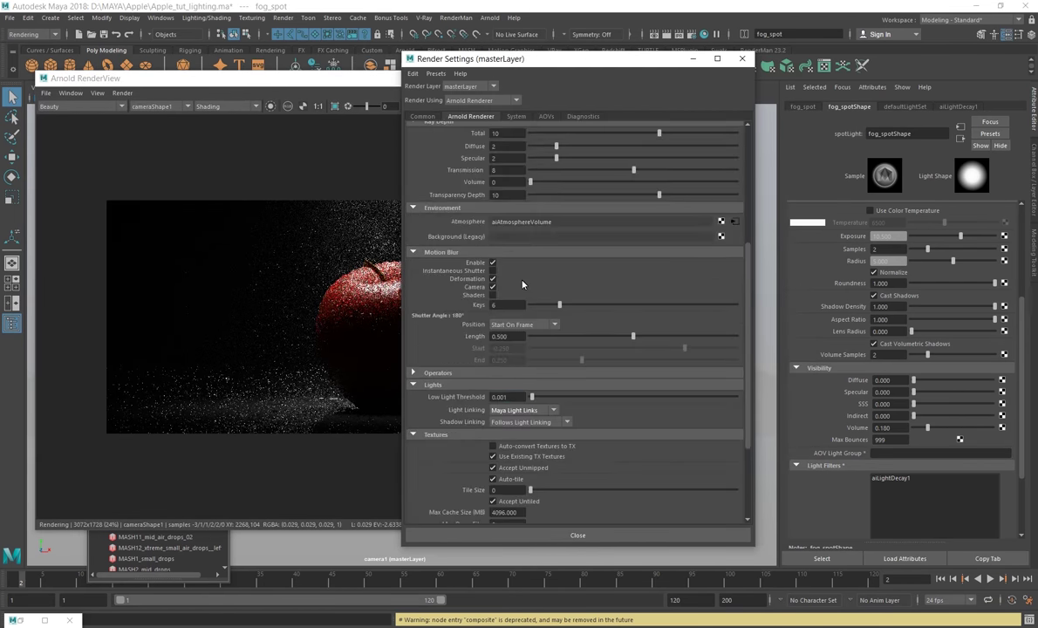
pyautogui.click(546, 116)
pyautogui.moveTo(512, 59); pyautogui.dragTo(766, 60)
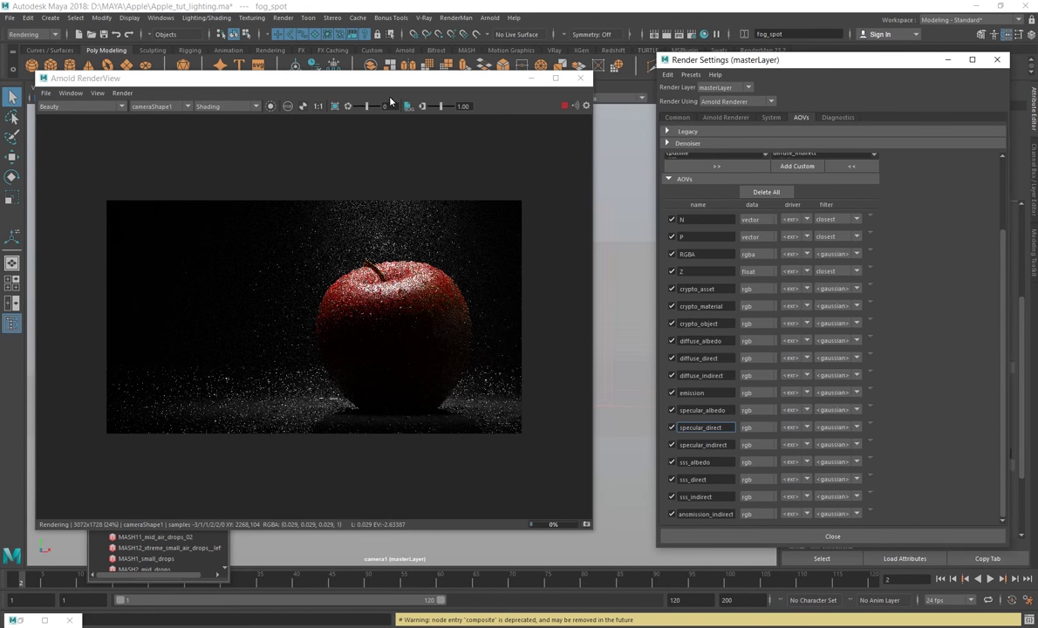
pyautogui.moveTo(366, 79); pyautogui.dragTo(503, 84)
pyautogui.click(222, 111)
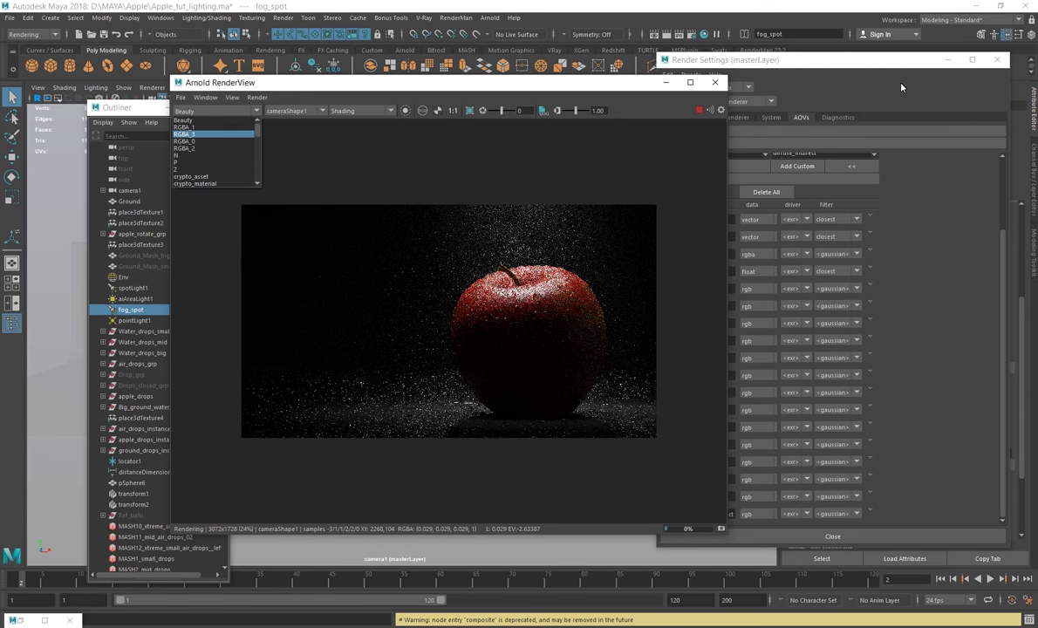
# Select the AOV node of the RGBA AOV and move the Render Settings window clear of its attributes
pyautogui.click(837, 76)
pyautogui.click(707, 254)
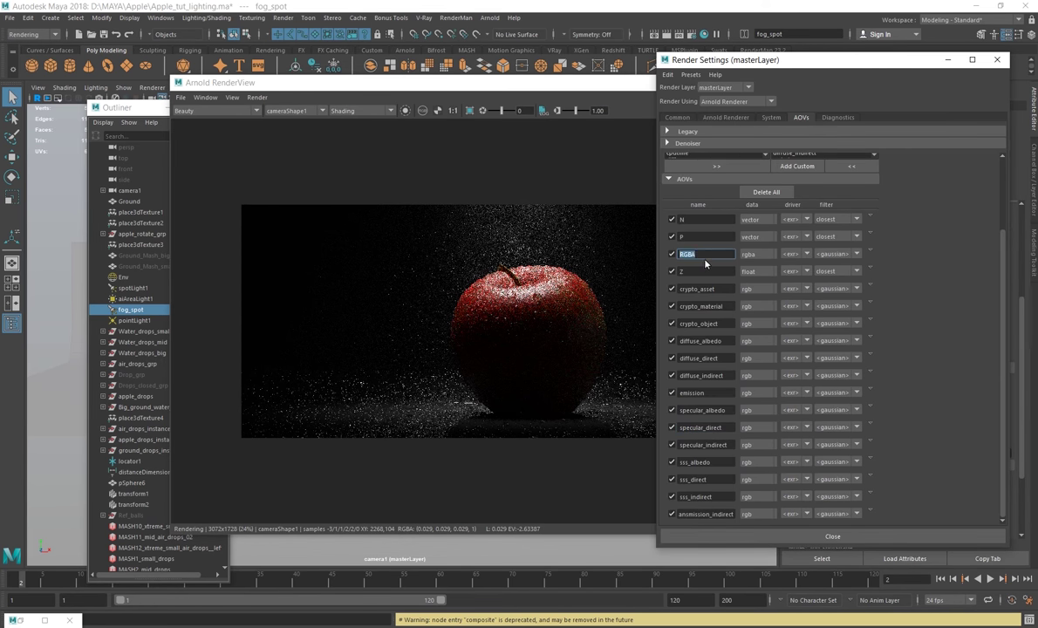
pyautogui.moveTo(858, 71); pyautogui.dragTo(725, 161)
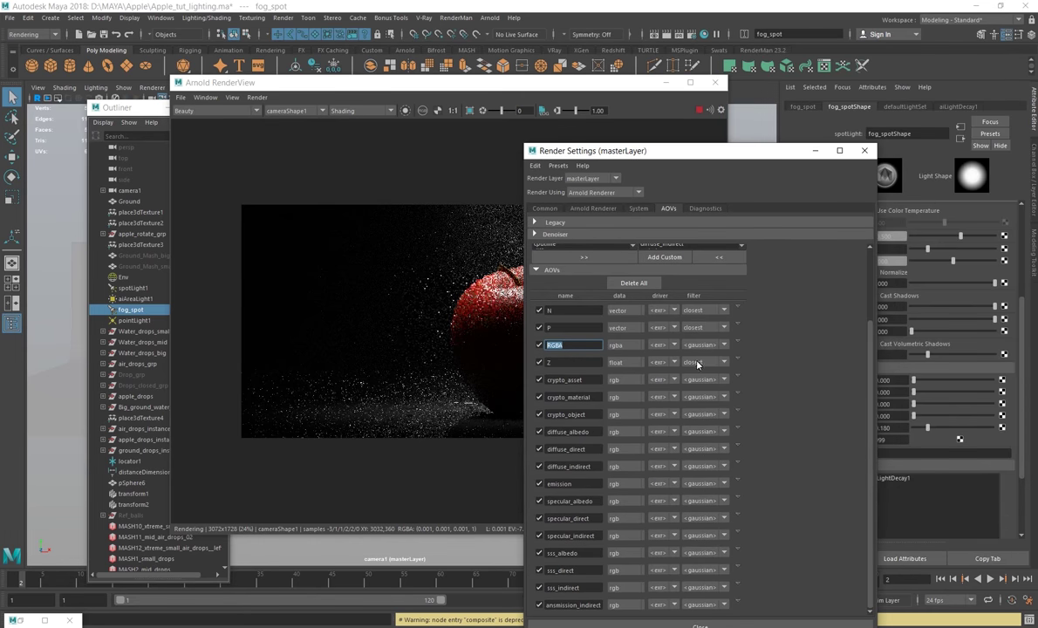
pyautogui.rightClick(748, 342)
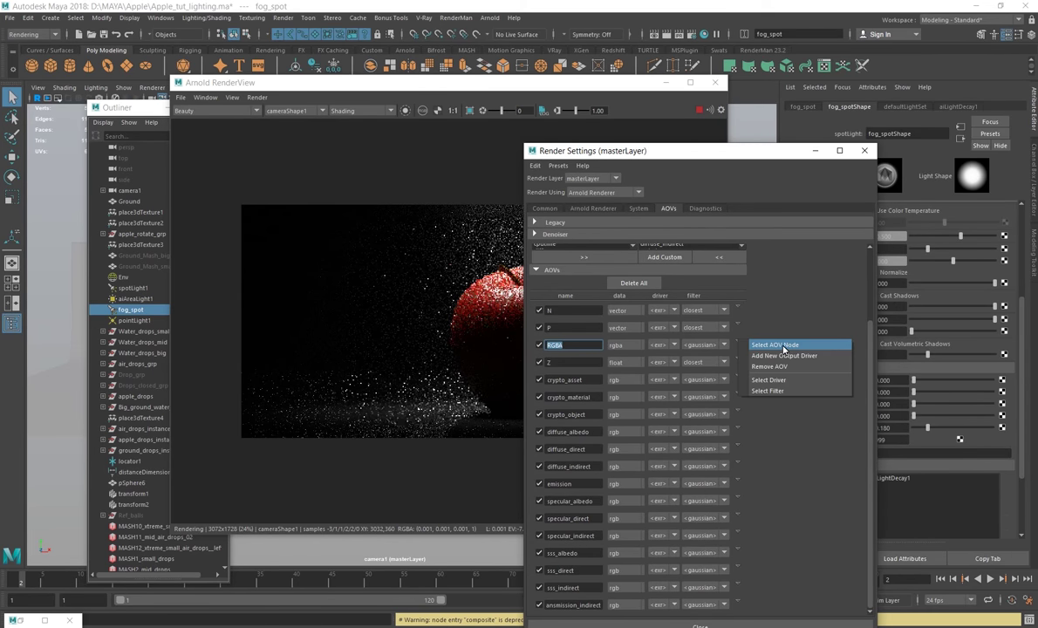
pyautogui.press('Escape')
pyautogui.moveTo(681, 150); pyautogui.dragTo(626, 189)
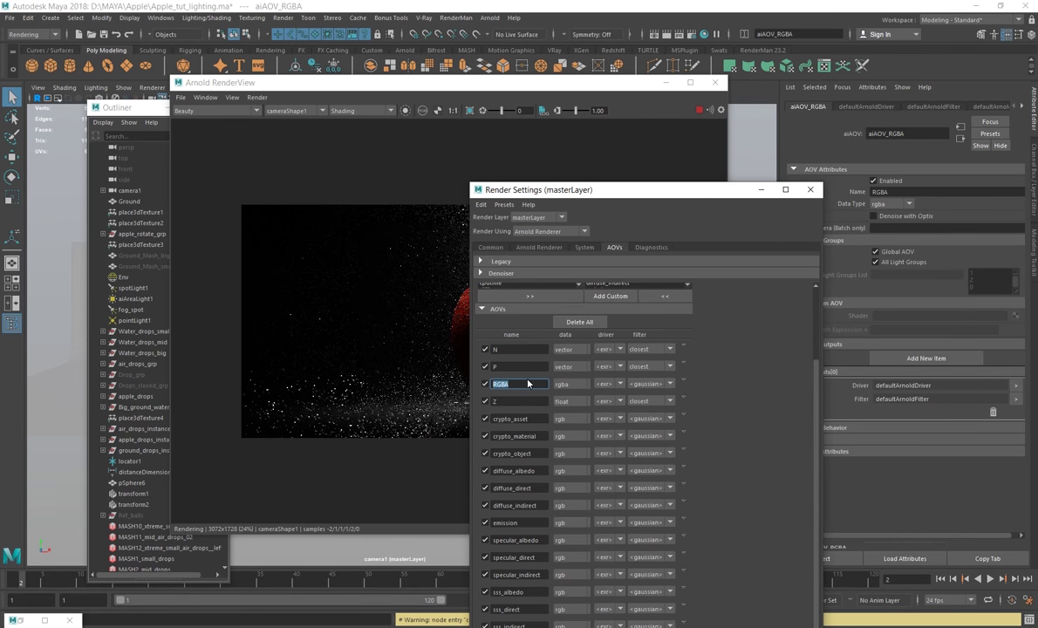
# Preview the RGBA light group passes RGBA_1, RGBA_0, RGBA_2 and RGBA_3 in the RenderView
pyautogui.click(214, 112)
pyautogui.click(184, 127)
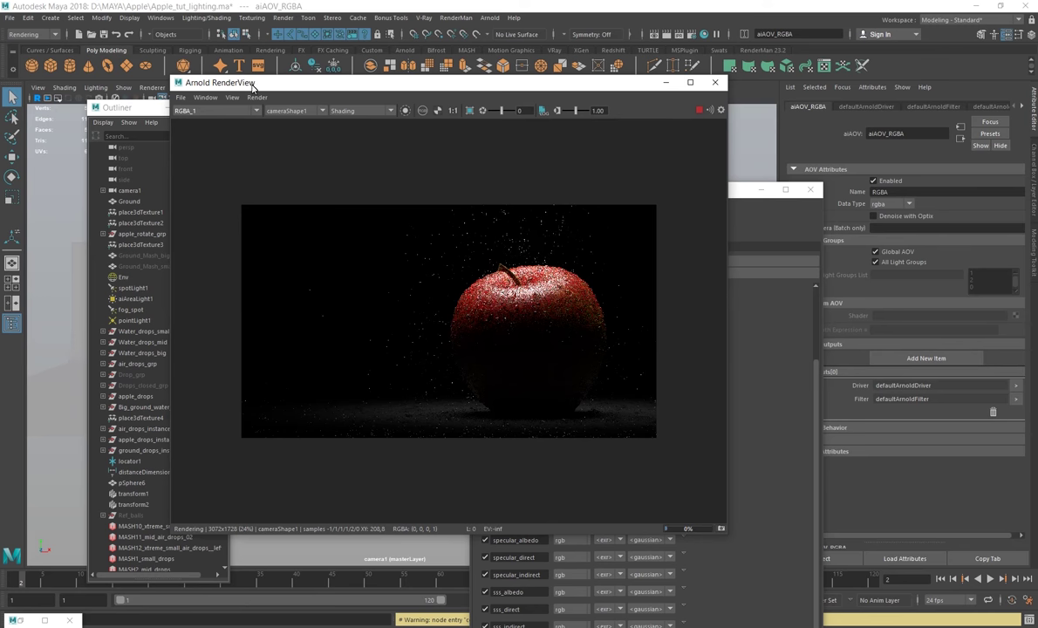
pyautogui.moveTo(232, 84); pyautogui.dragTo(318, 86)
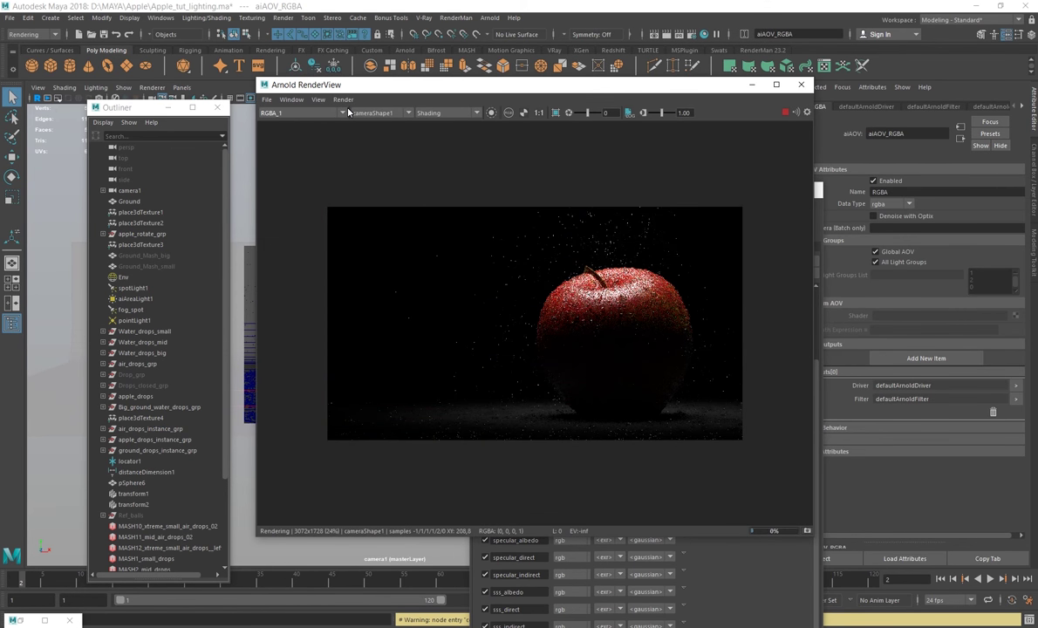
pyautogui.click(294, 115)
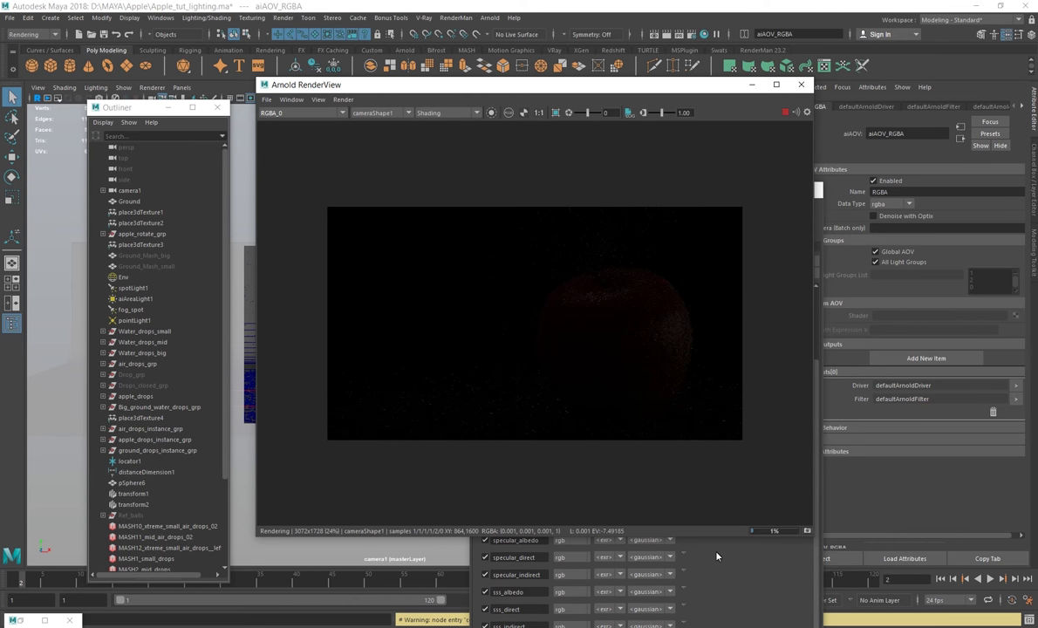
pyautogui.click(301, 113)
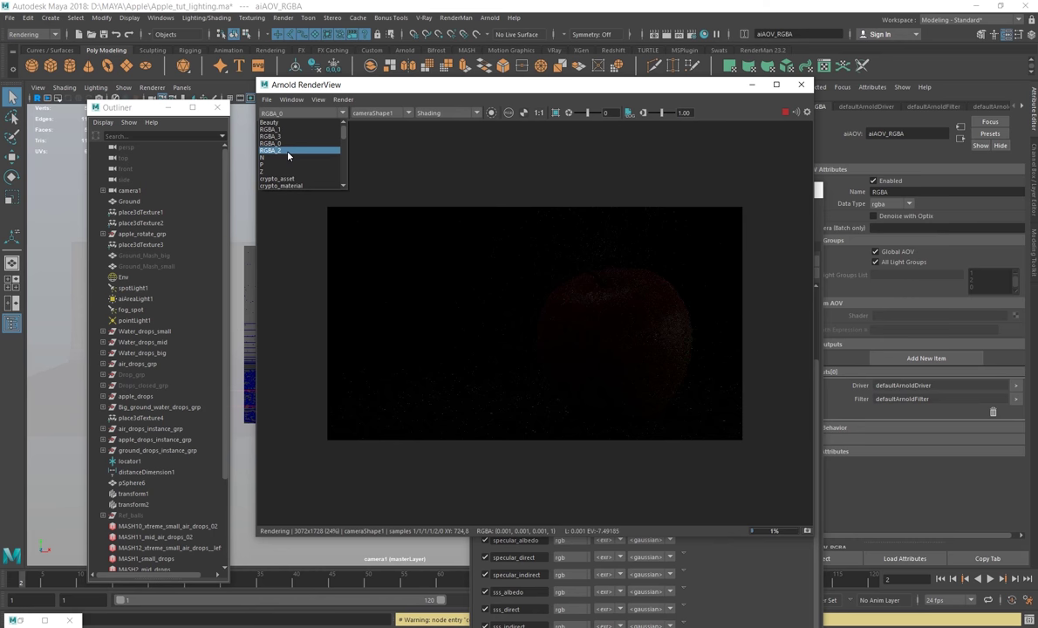
pyautogui.click(287, 152)
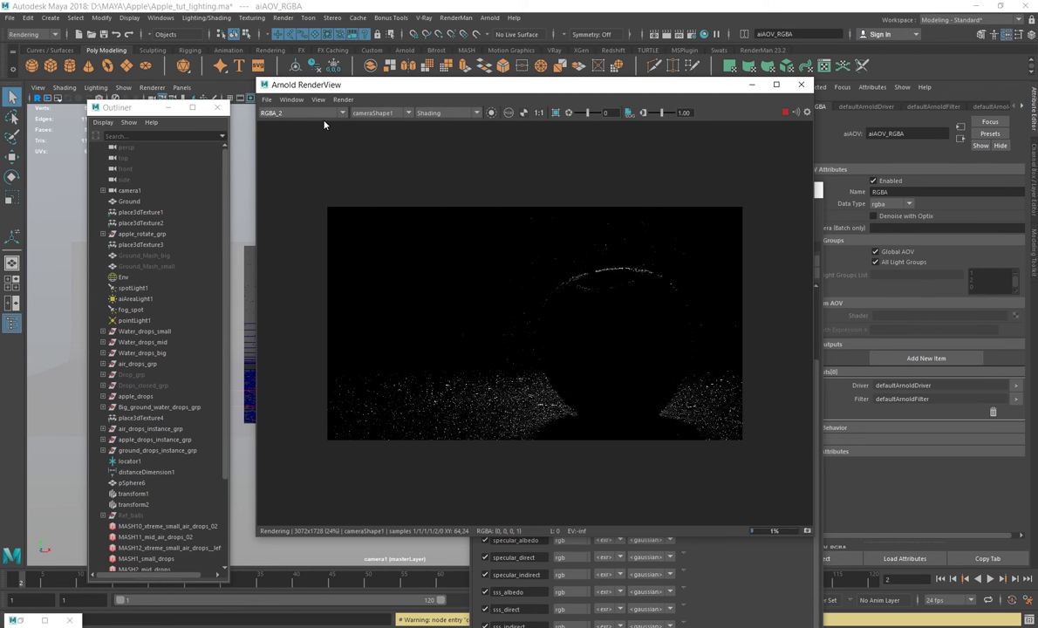
pyautogui.click(295, 113)
pyautogui.click(281, 137)
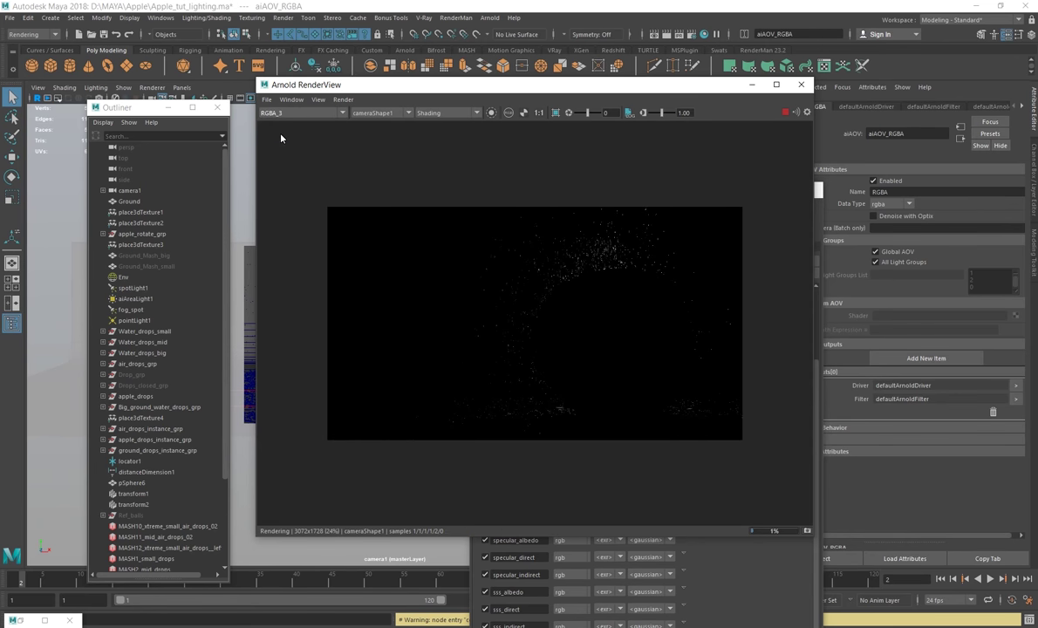
# Preview the combined specular_direct AOV and its light group pass specular_direct_1
pyautogui.click(292, 112)
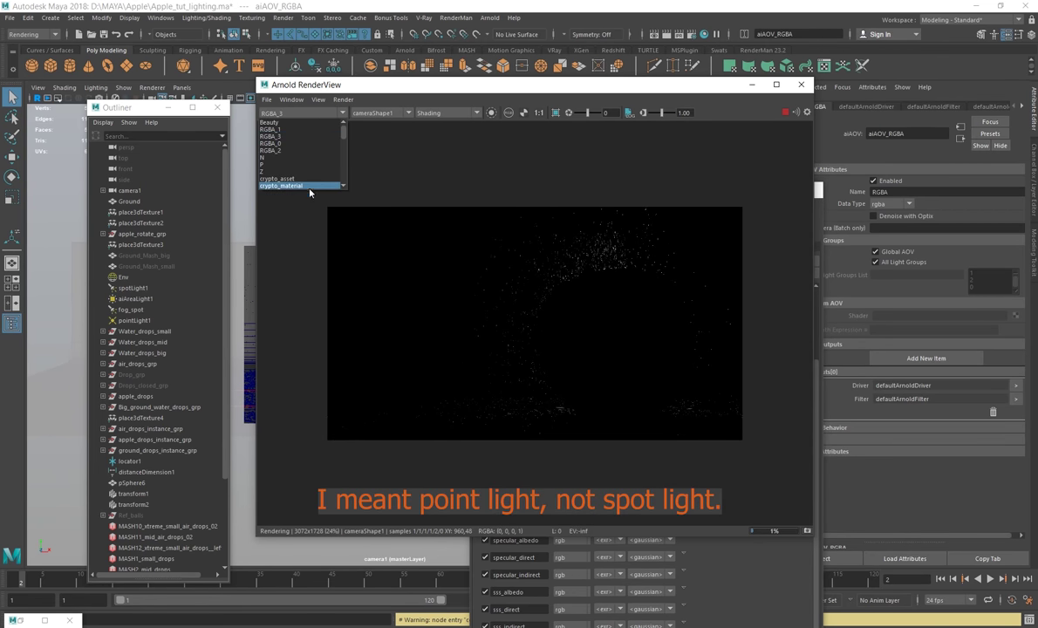
pyautogui.scroll(-3, 302, 153)
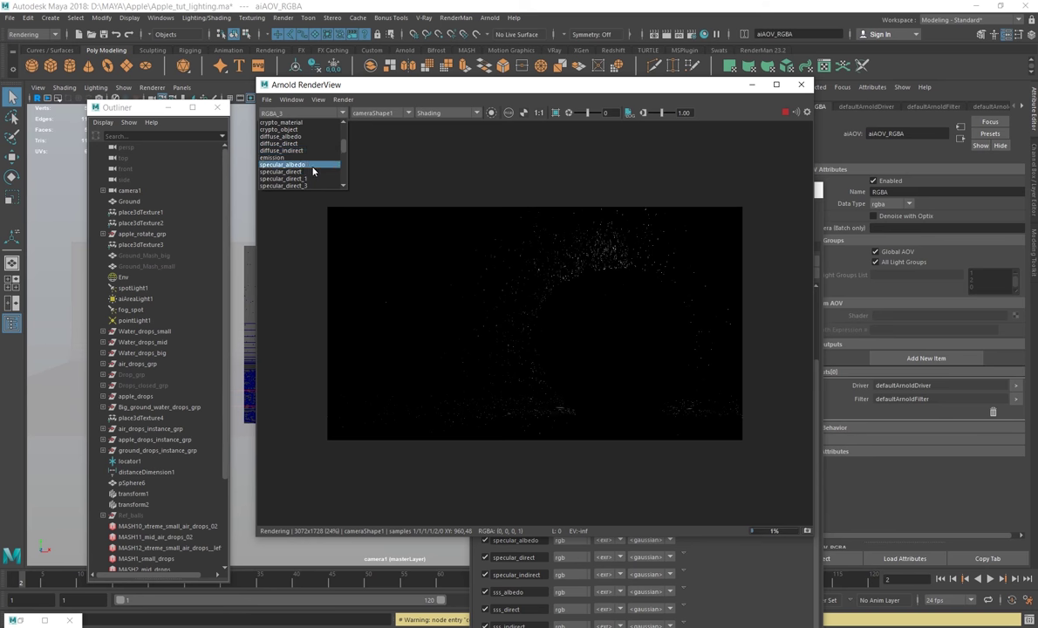
pyautogui.click(292, 172)
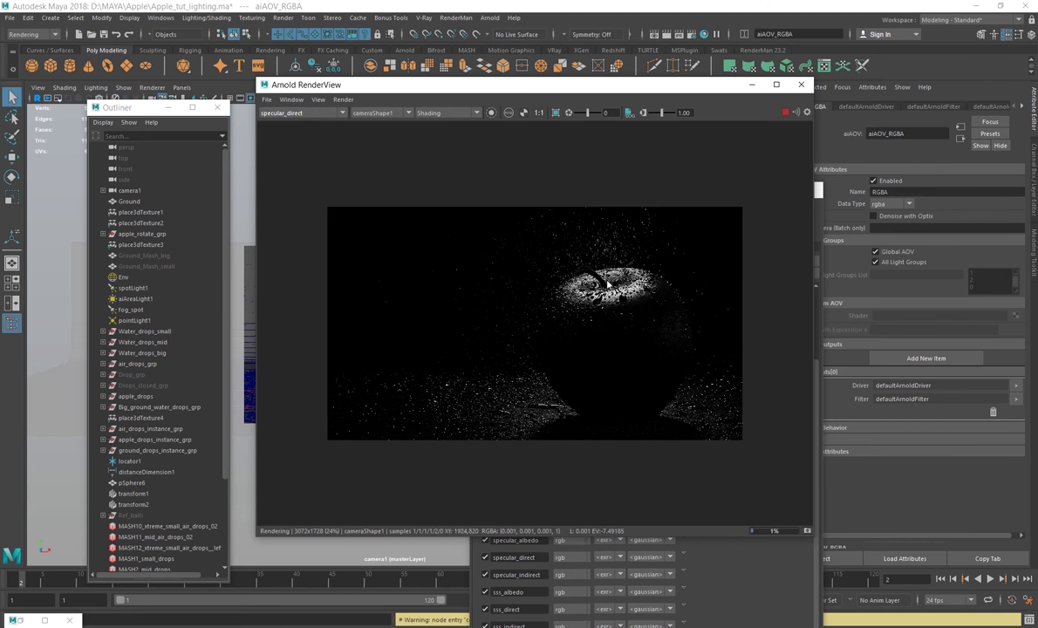
pyautogui.click(321, 118)
pyautogui.click(285, 145)
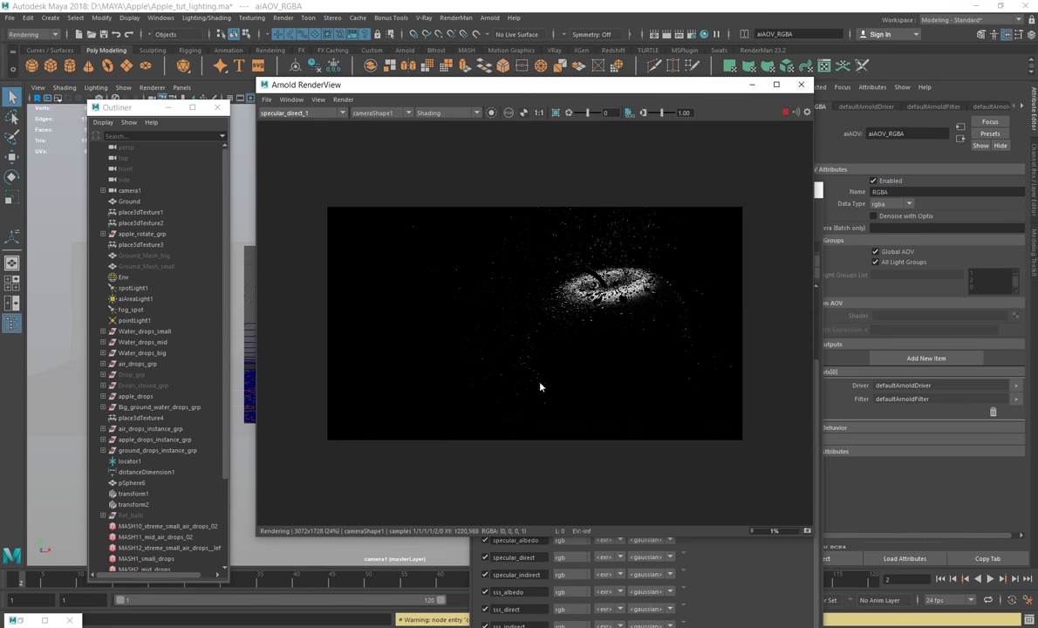
# Compare the specular_direct_0 light group pass with specular_direct_1 in the RenderView
pyautogui.click(295, 113)
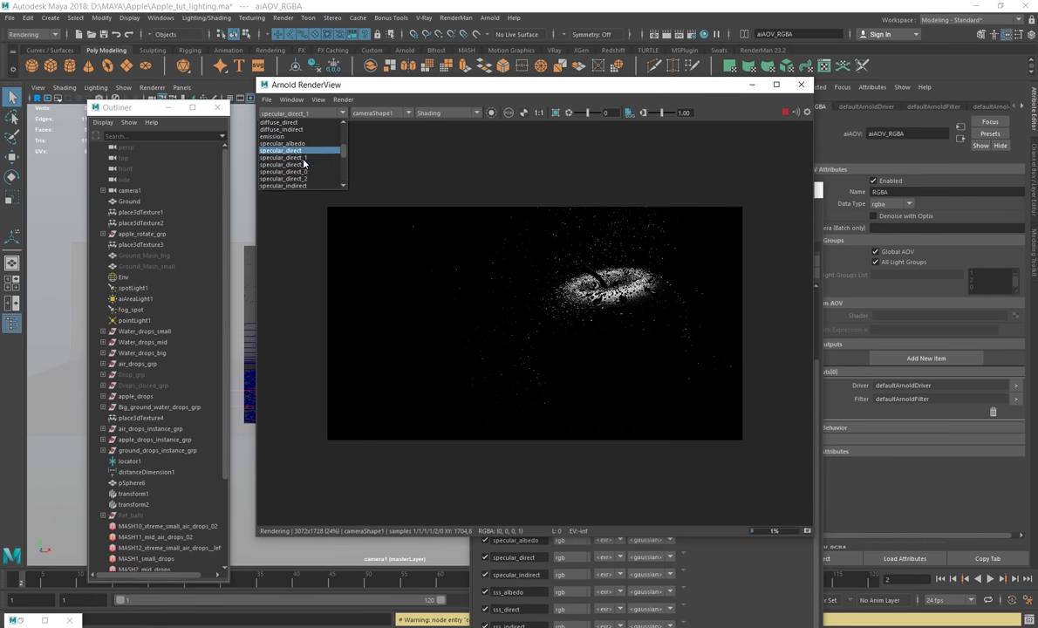
pyautogui.click(283, 153)
pyautogui.click(297, 112)
pyautogui.click(292, 171)
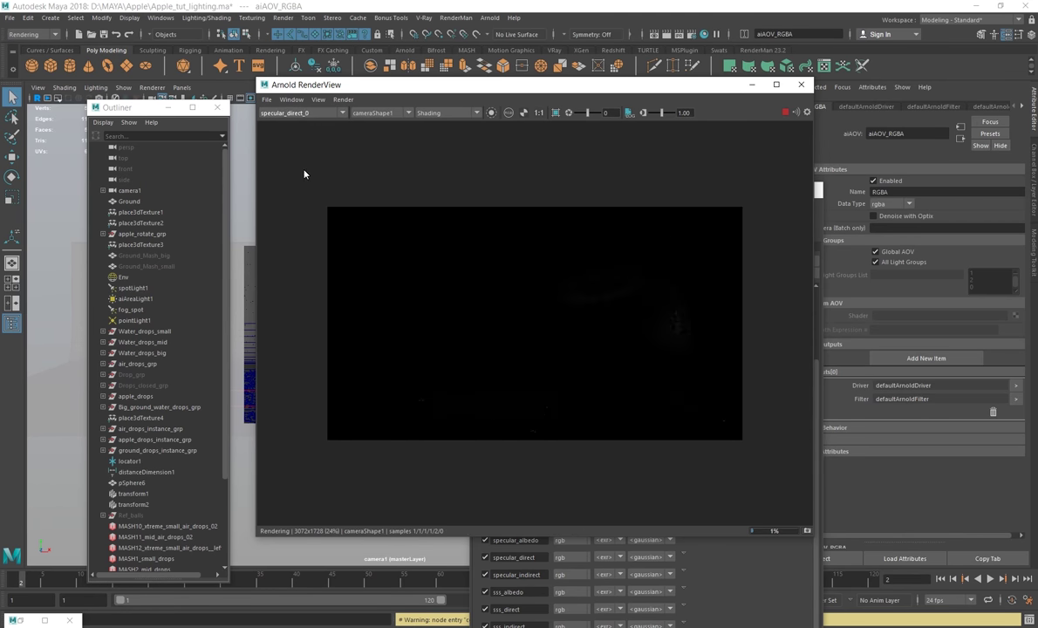
pyautogui.click(288, 111)
pyautogui.click(292, 163)
pyautogui.click(315, 113)
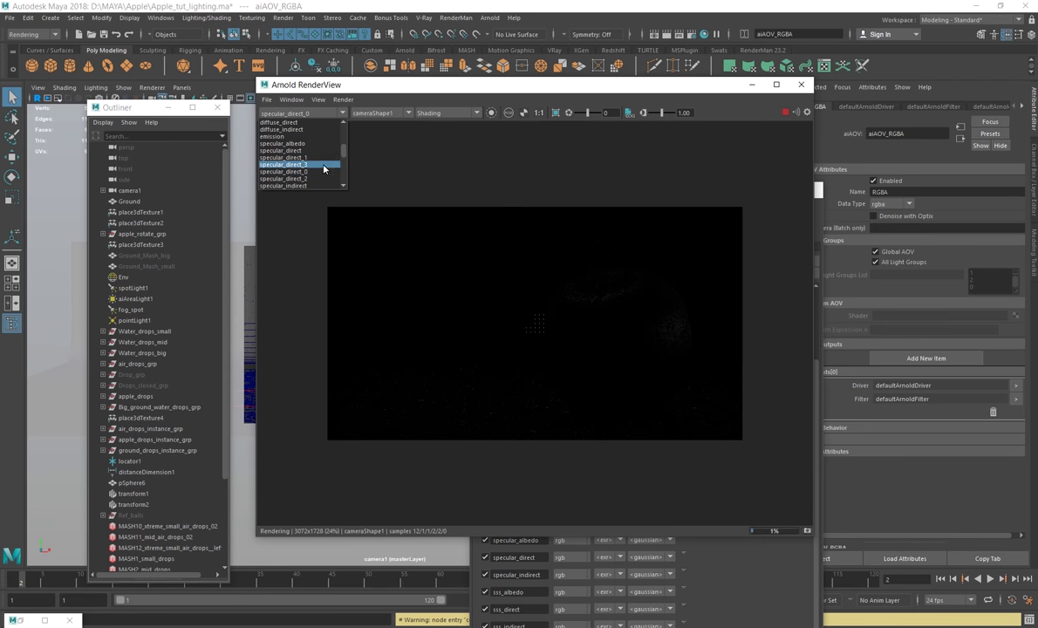
pyautogui.click(286, 148)
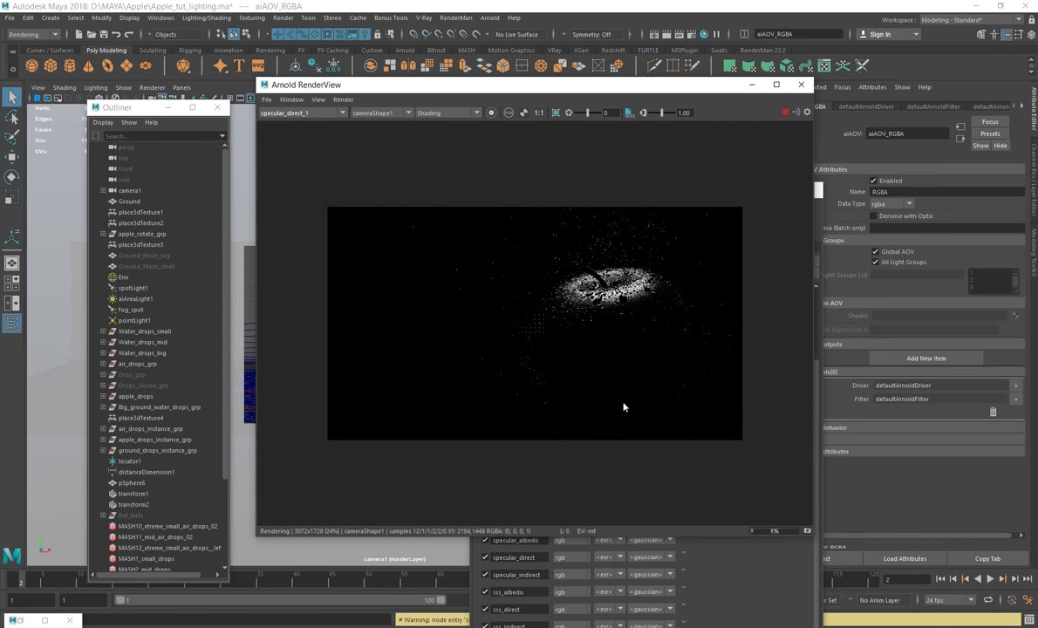
# Preview the specular_indirect_1 and specular_indirect_3 light group passes
pyautogui.click(297, 115)
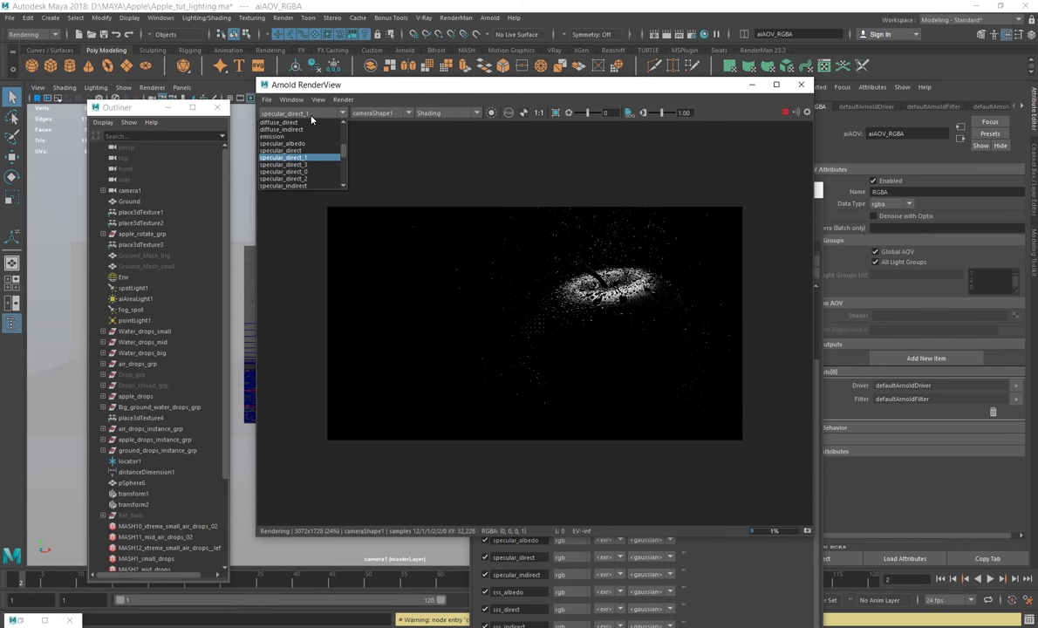
pyautogui.scroll(-1, 319, 155)
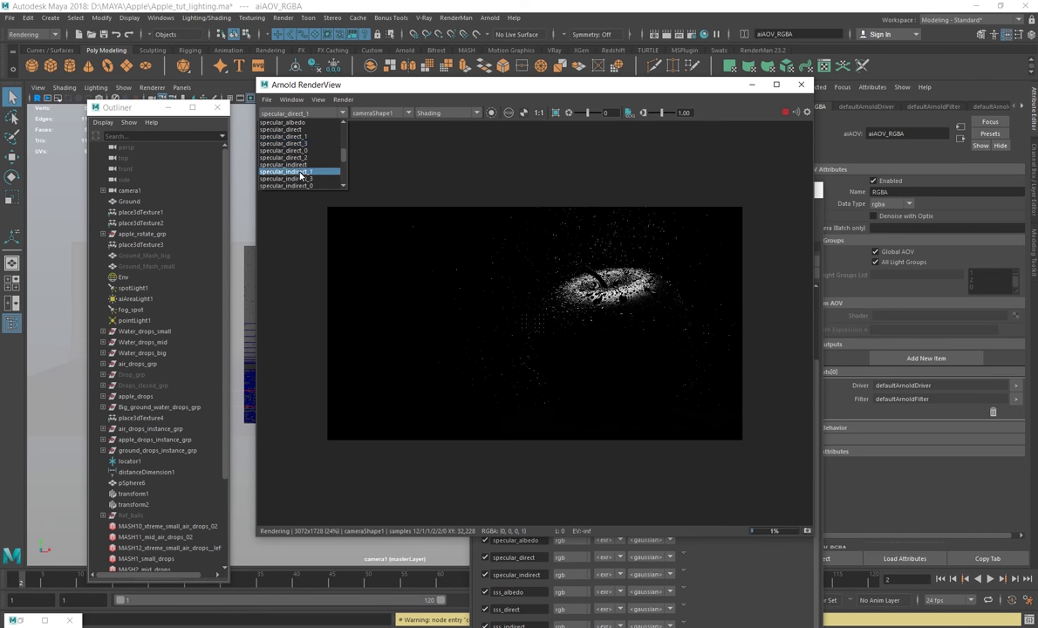
pyautogui.click(301, 171)
pyautogui.click(315, 116)
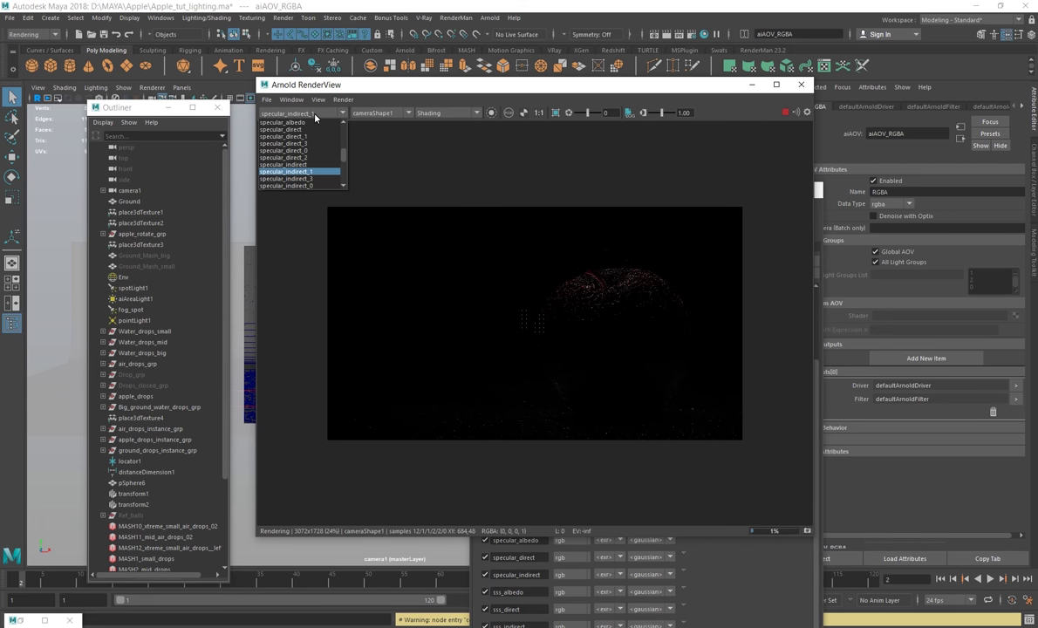
pyautogui.click(294, 184)
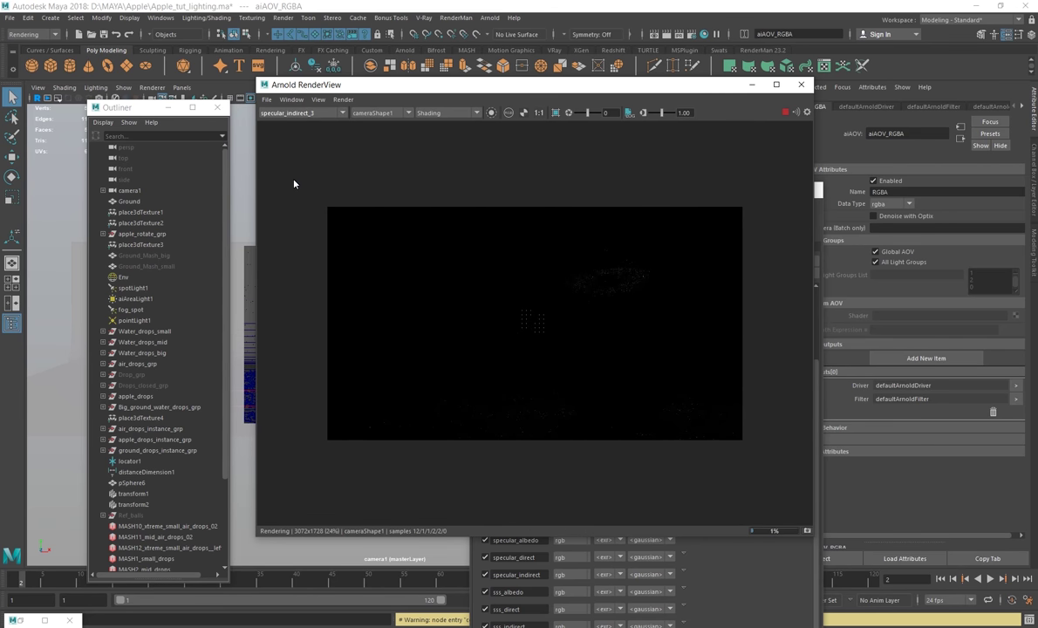
# Preview the subsurface light group passes sss_direct_1 and sss_direct_0
pyautogui.click(296, 113)
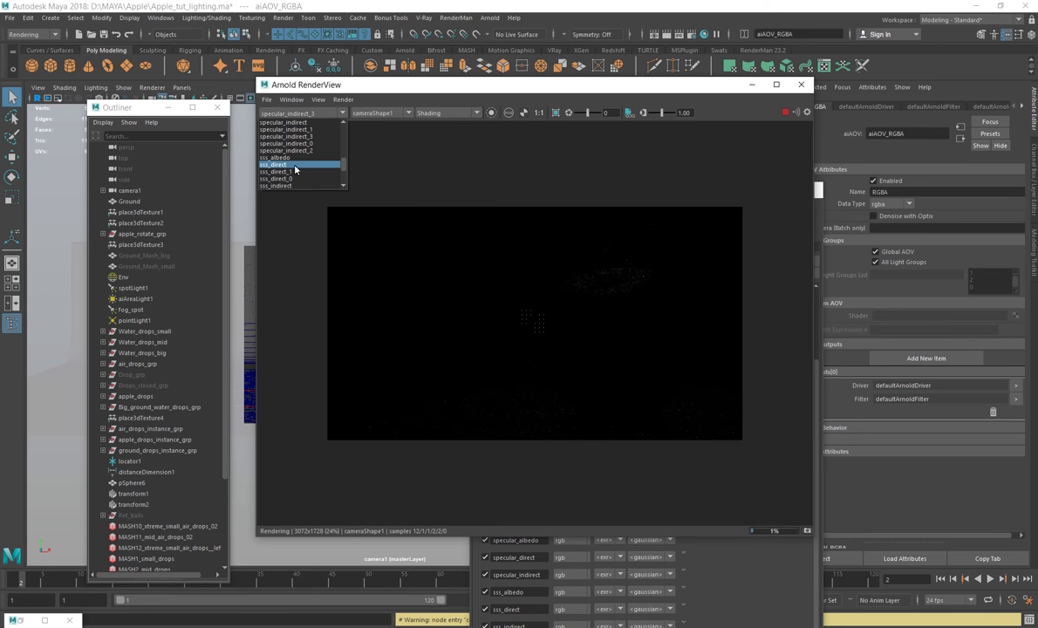
pyautogui.click(277, 171)
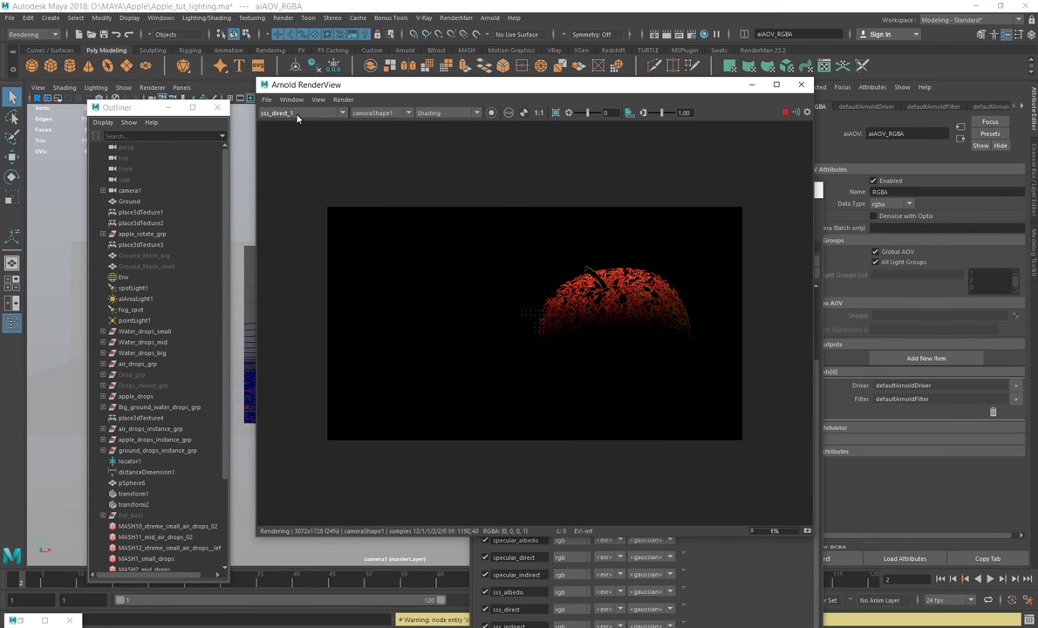
pyautogui.click(342, 114)
pyautogui.click(281, 166)
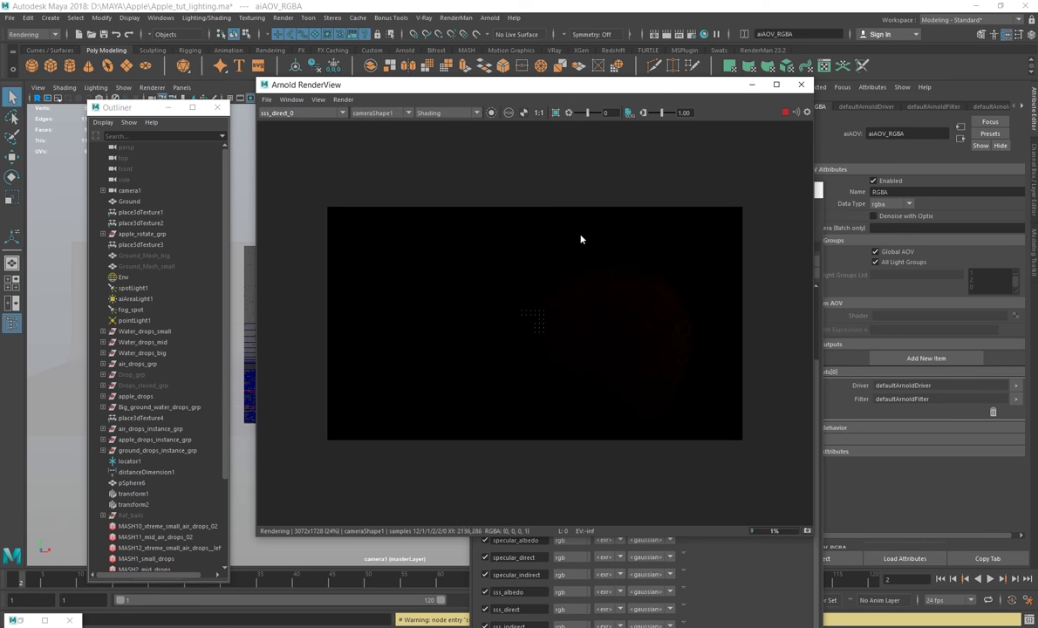
# Look through the RenderView's list of available AOV passes, from Beauty to the transmission_indirect light groups
pyautogui.click(289, 114)
pyautogui.scroll(-2, 305, 171)
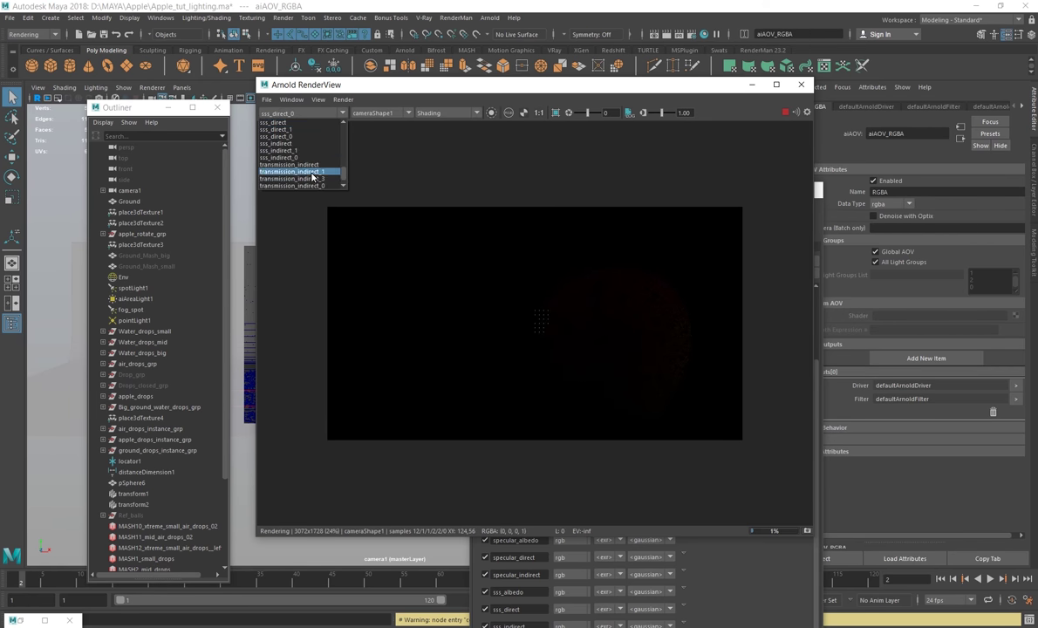
pyautogui.scroll(2, 301, 170)
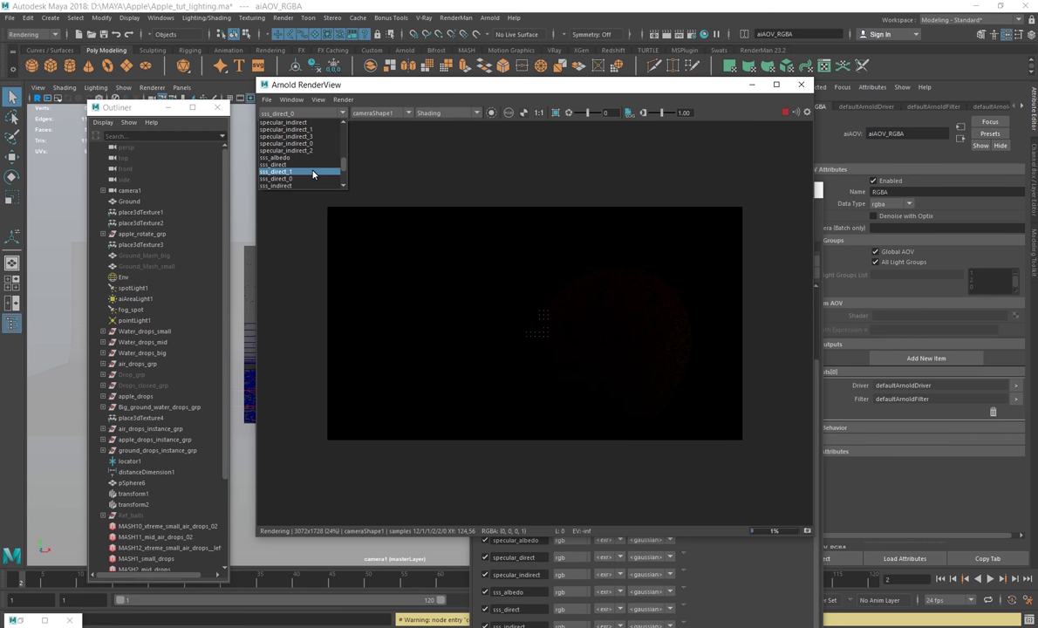
pyautogui.scroll(-2, 313, 174)
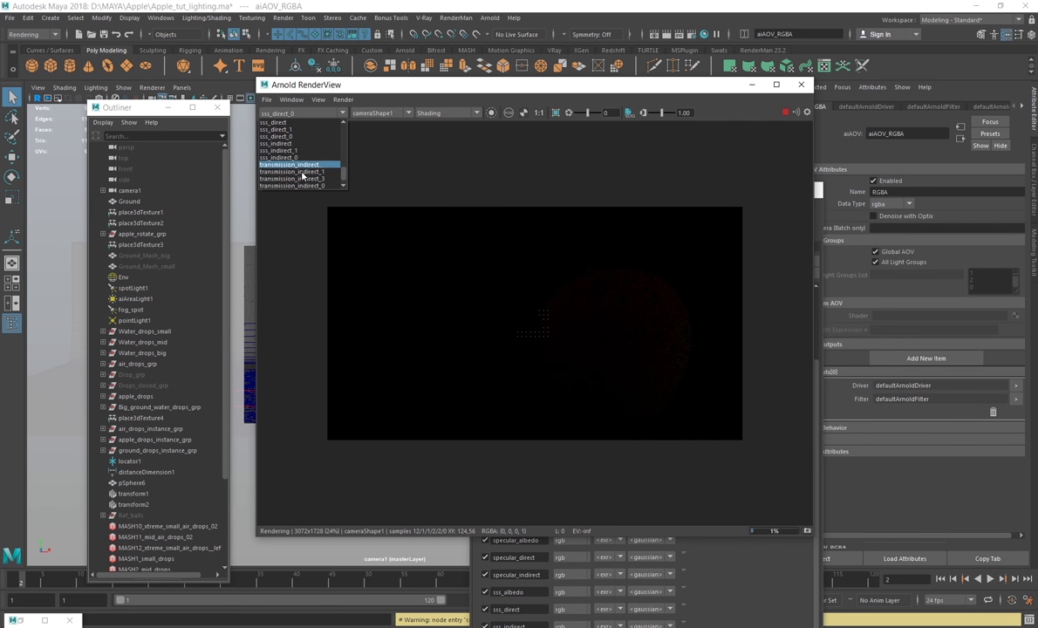
pyautogui.scroll(-1, 310, 179)
pyautogui.scroll(10, 310, 174)
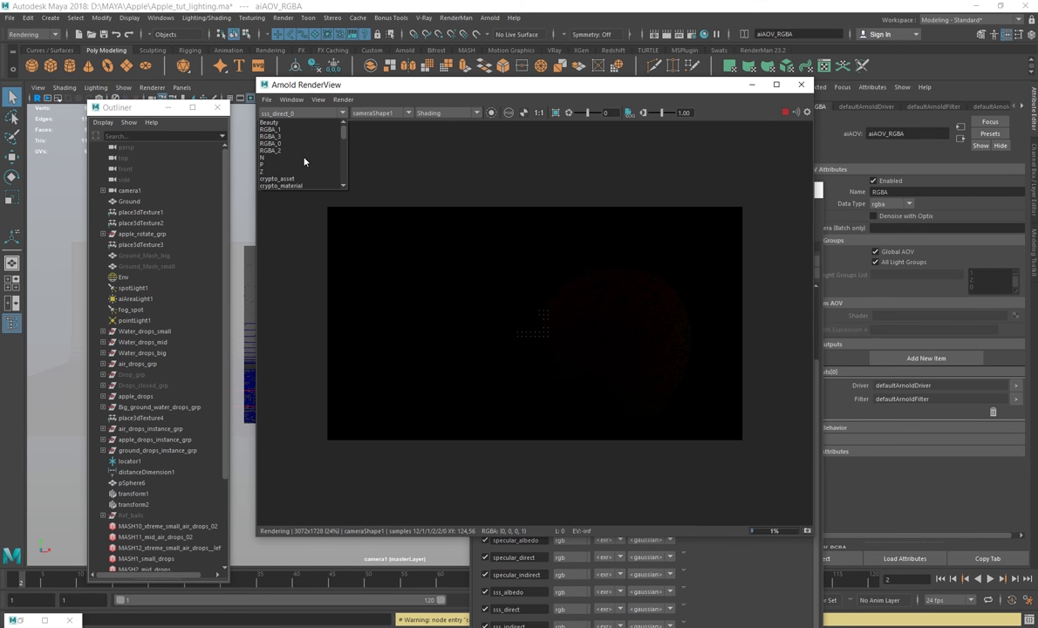
pyautogui.click(420, 153)
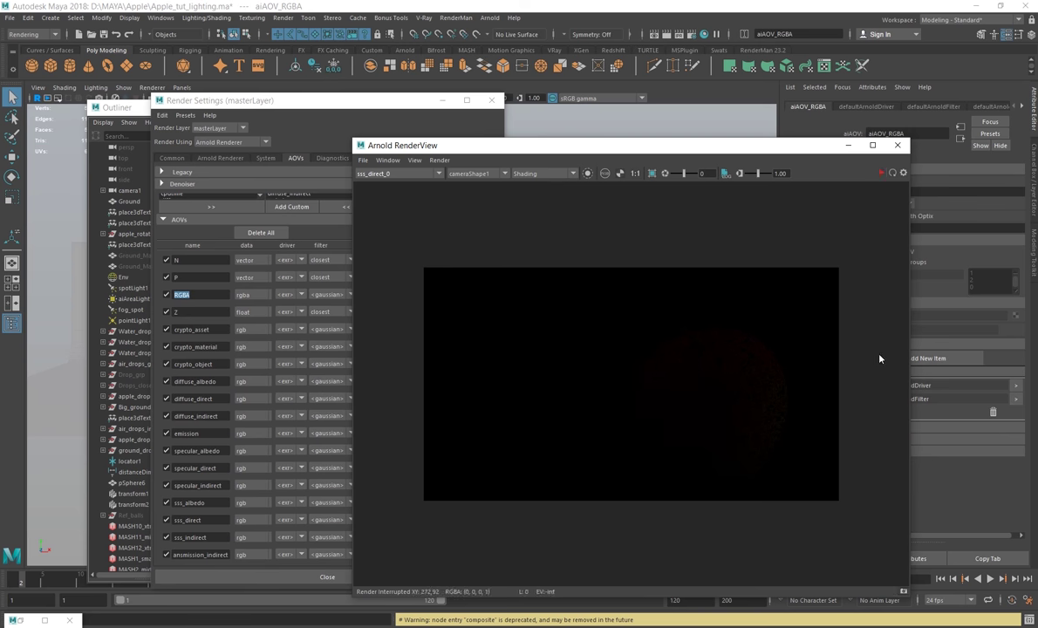
# Bring up the save dialog for exporting the current render as a multi-layer EXR
pyautogui.moveTo(604, 150); pyautogui.dragTo(607, 147)
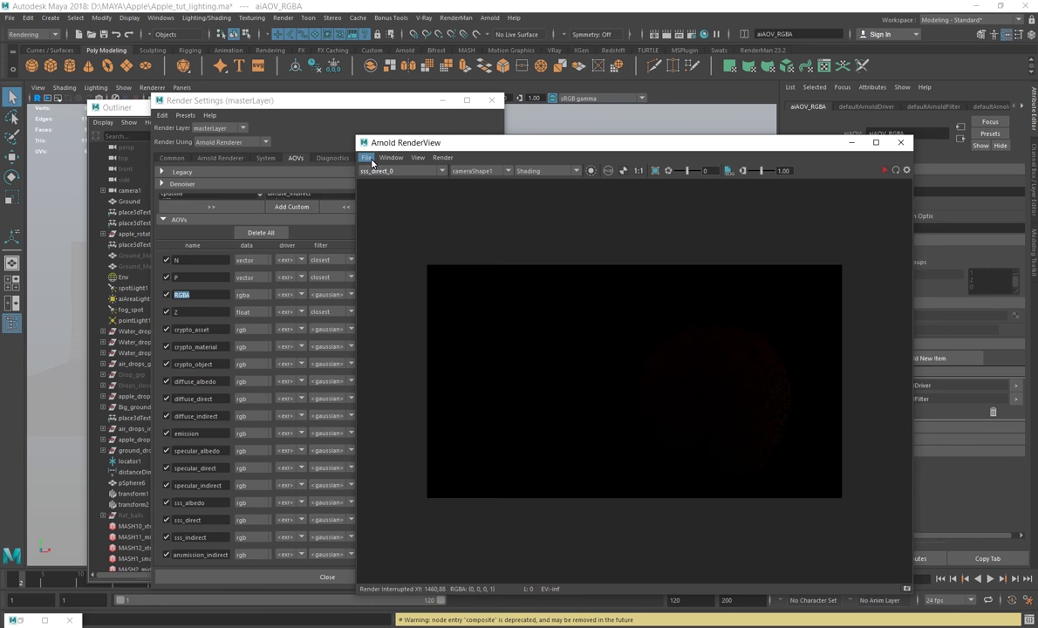
pyautogui.click(367, 157)
pyautogui.click(400, 179)
pyautogui.press('Return')
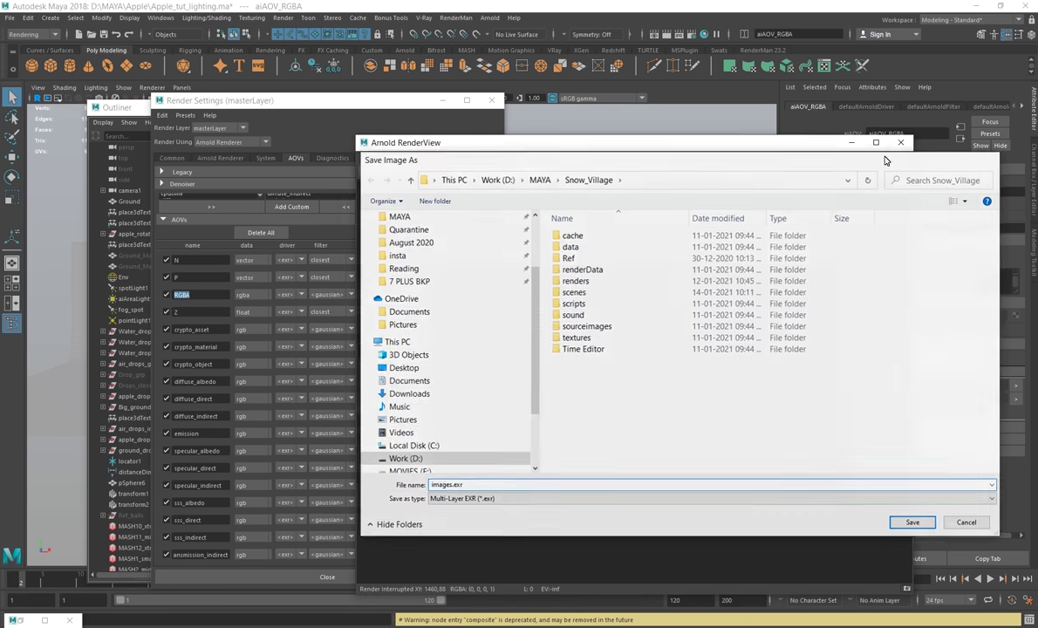
# Arrange the Render Settings and RenderView windows side by side and review the AOV list alongside the RenderView's save options
pyautogui.moveTo(301, 103); pyautogui.dragTo(210, 66)
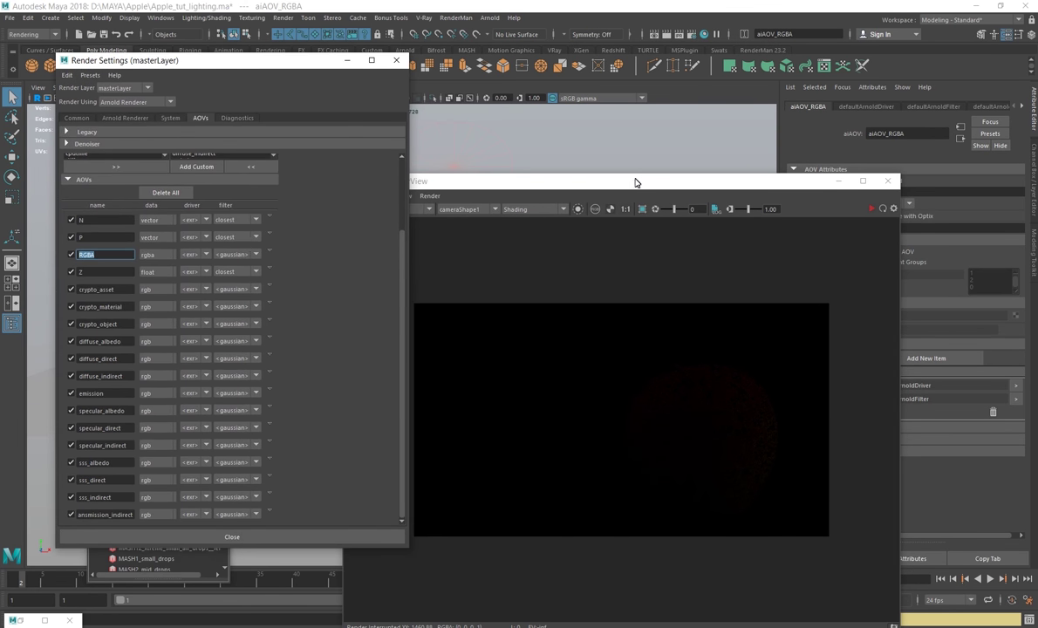
pyautogui.moveTo(637, 181); pyautogui.dragTo(688, 123)
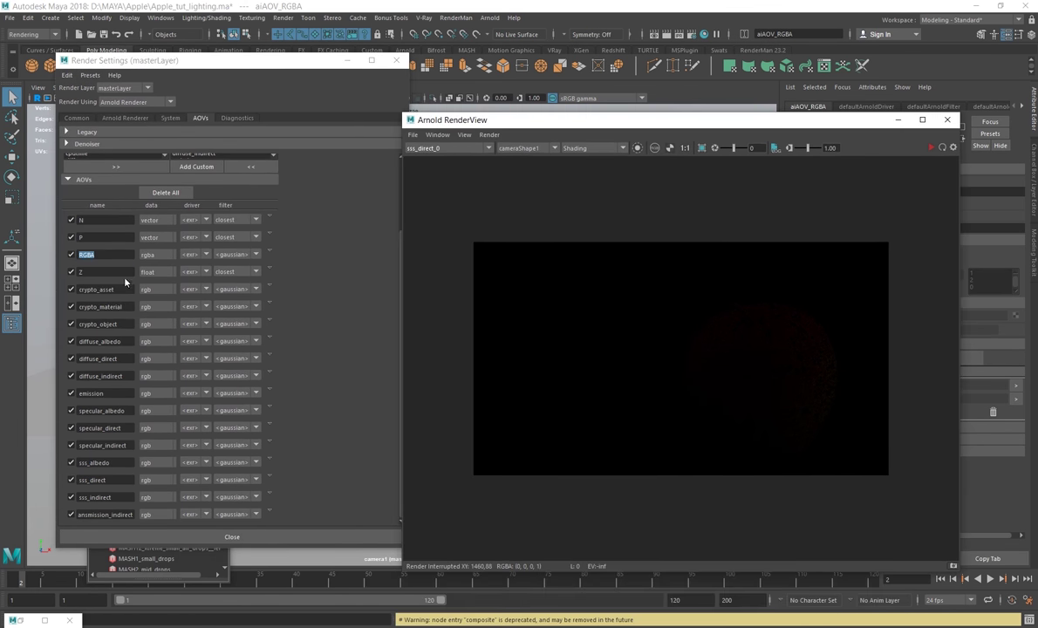
pyautogui.click(95, 237)
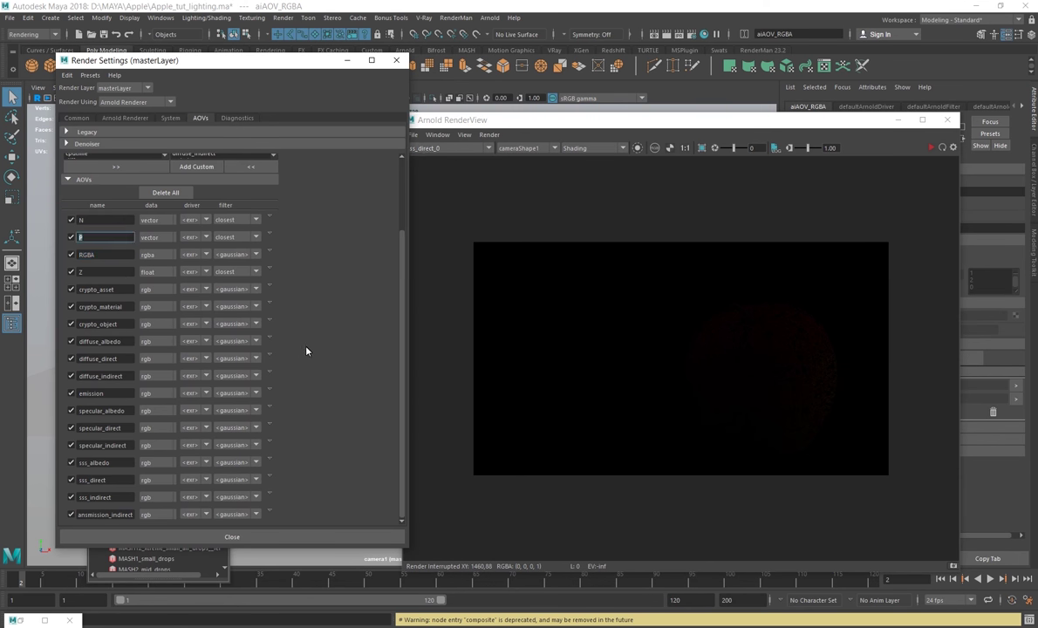
pyautogui.click(427, 171)
pyautogui.click(413, 134)
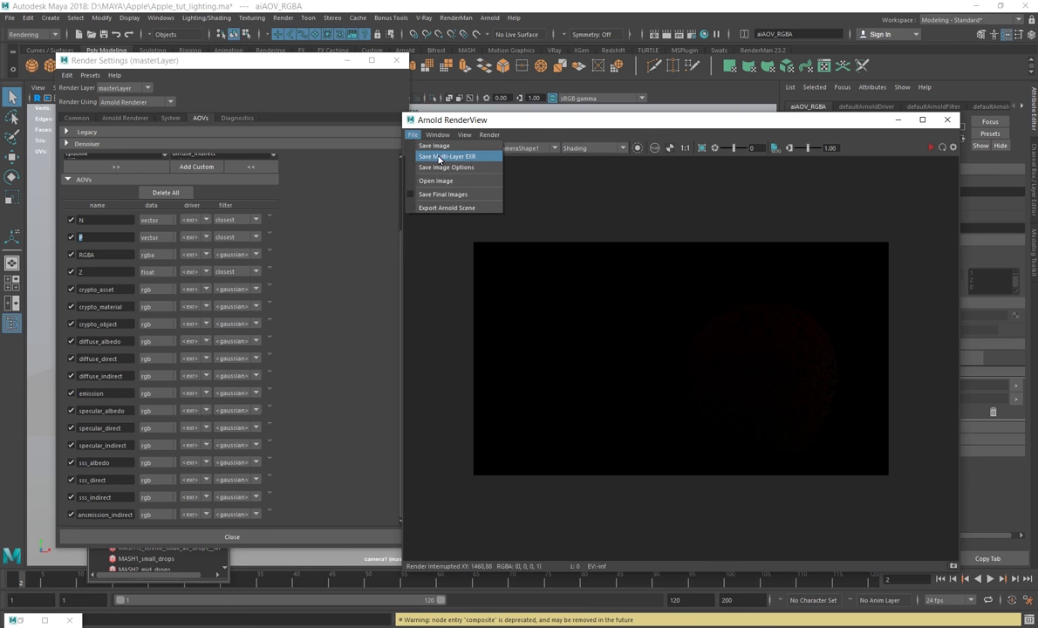
pyautogui.click(672, 208)
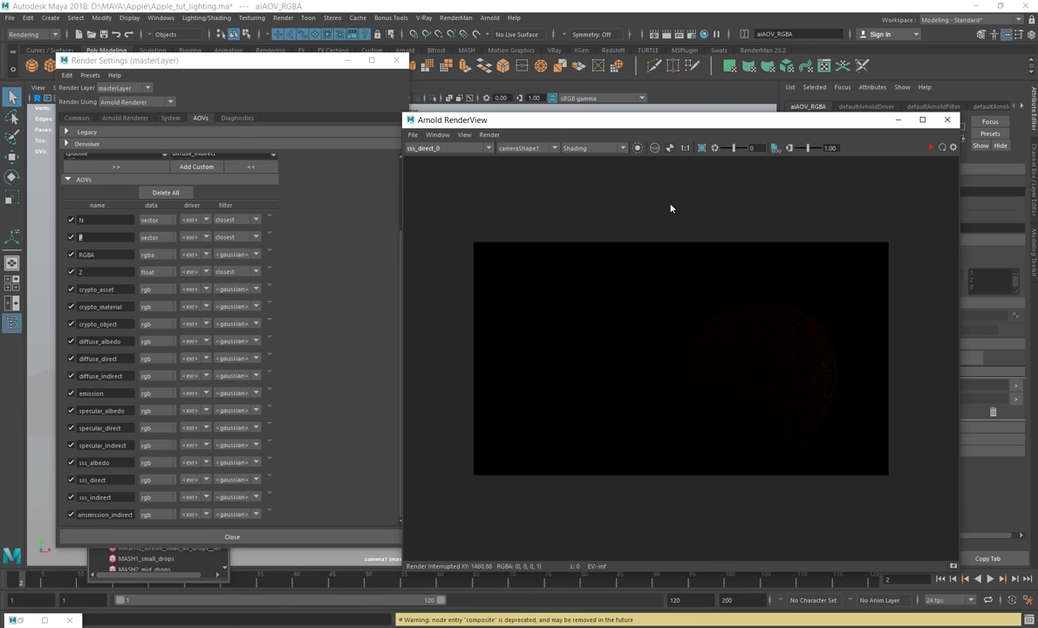
# Close the RenderView and switch to the Utility render layer, checking which AOVs are enabled for it
pyautogui.click(945, 122)
pyautogui.click(1034, 178)
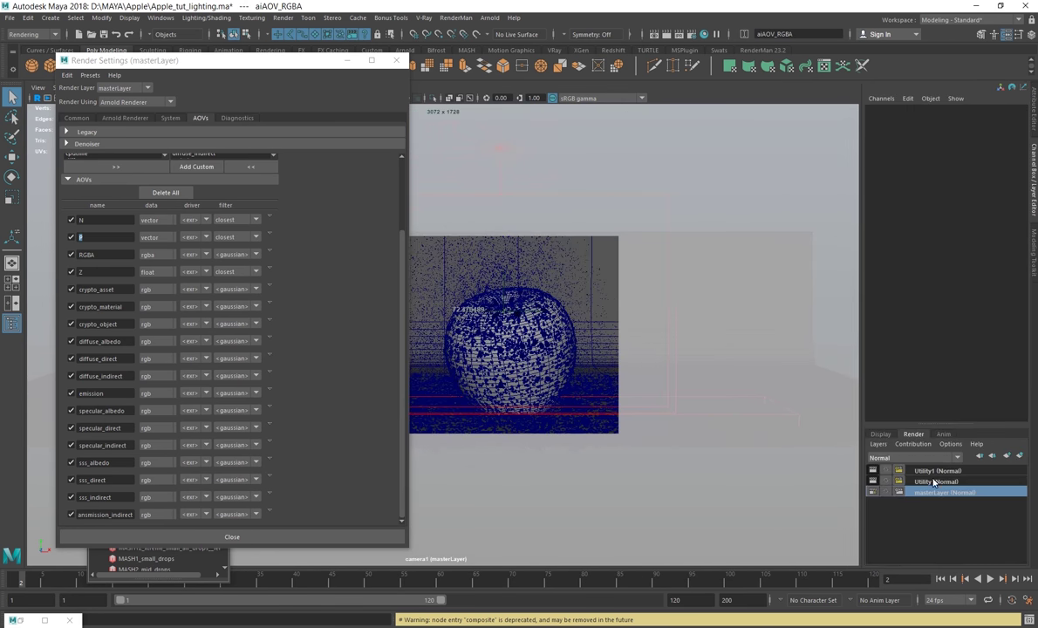
pyautogui.click(933, 482)
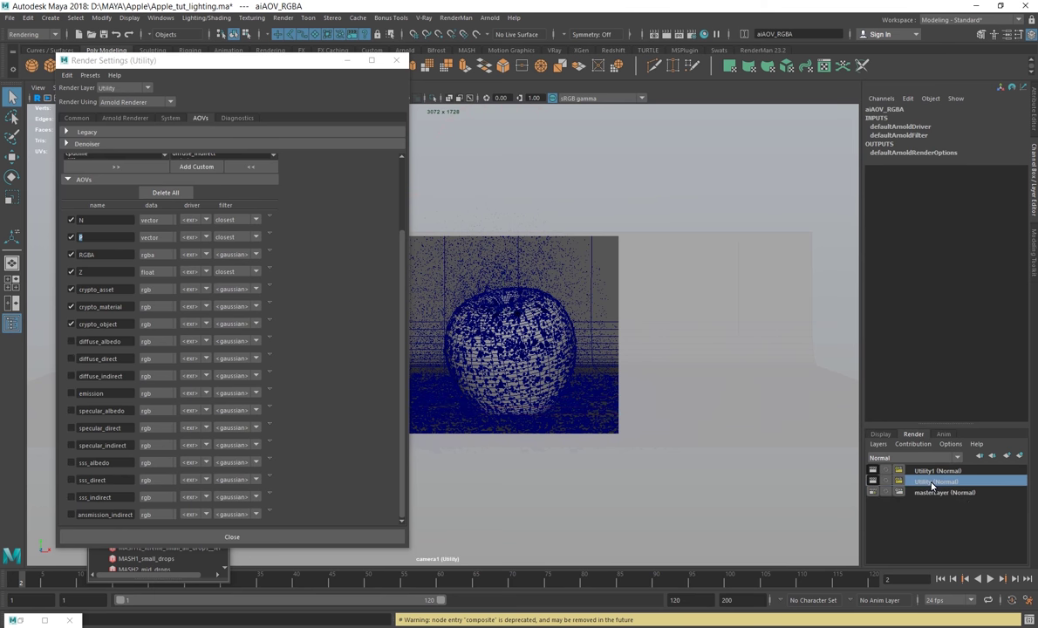
pyautogui.scroll(3, 139, 347)
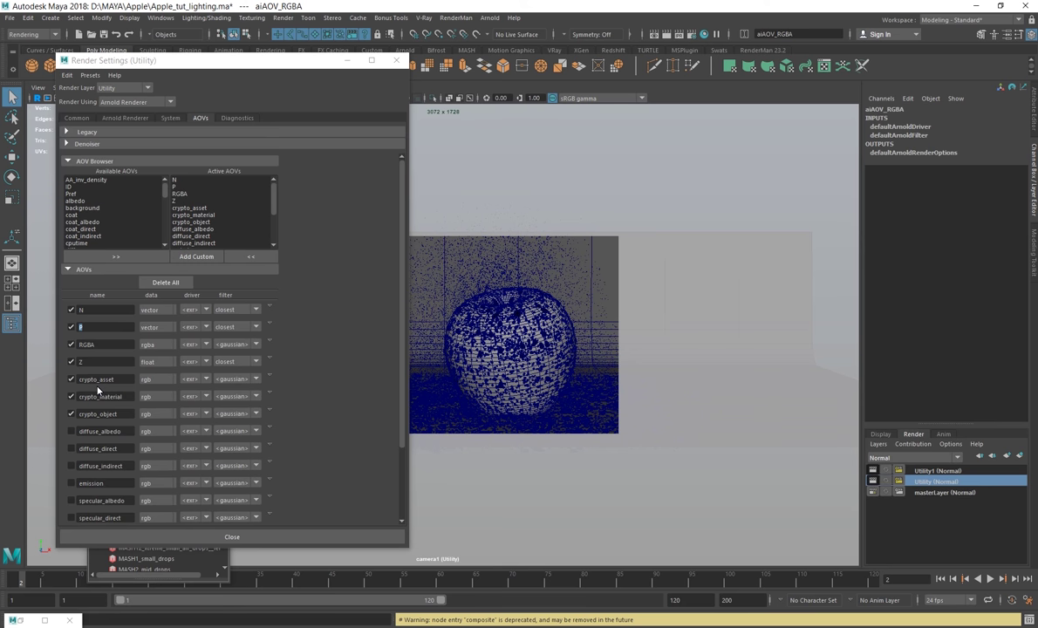
# Reopen the Arnold RenderView for the Utility layer, check which AOV passes it offers, and close it
pyautogui.click(489, 17)
pyautogui.click(540, 51)
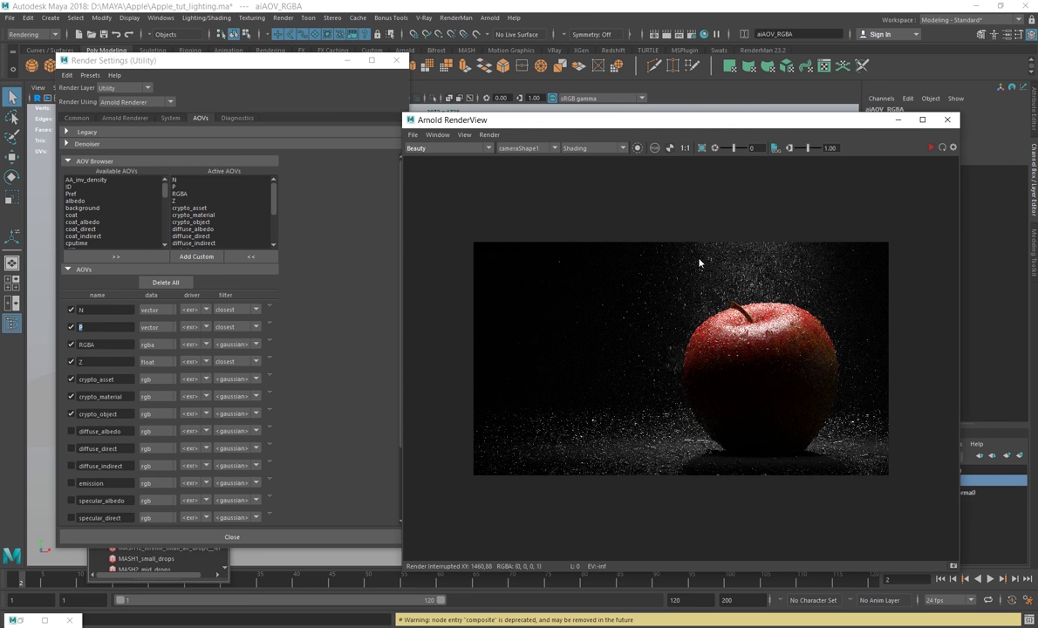
pyautogui.click(434, 149)
pyautogui.click(428, 157)
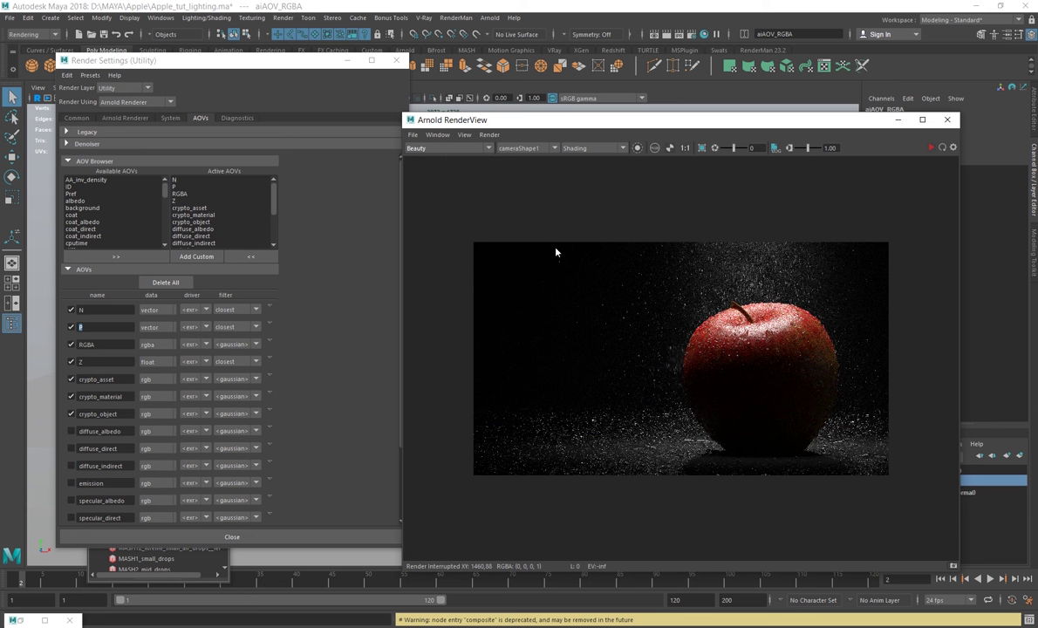
pyautogui.click(443, 150)
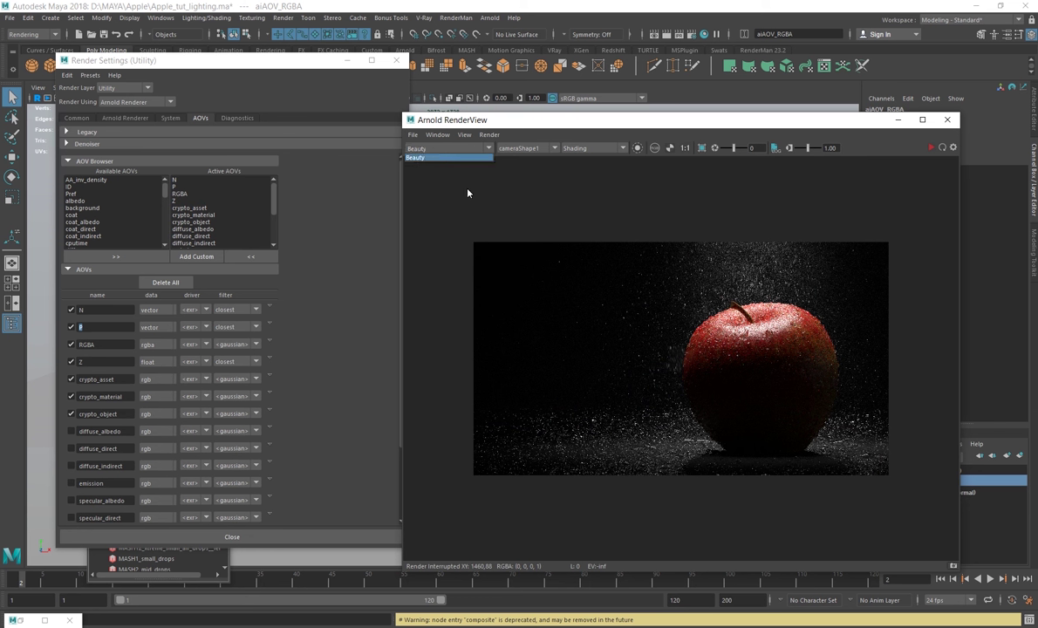
pyautogui.click(653, 221)
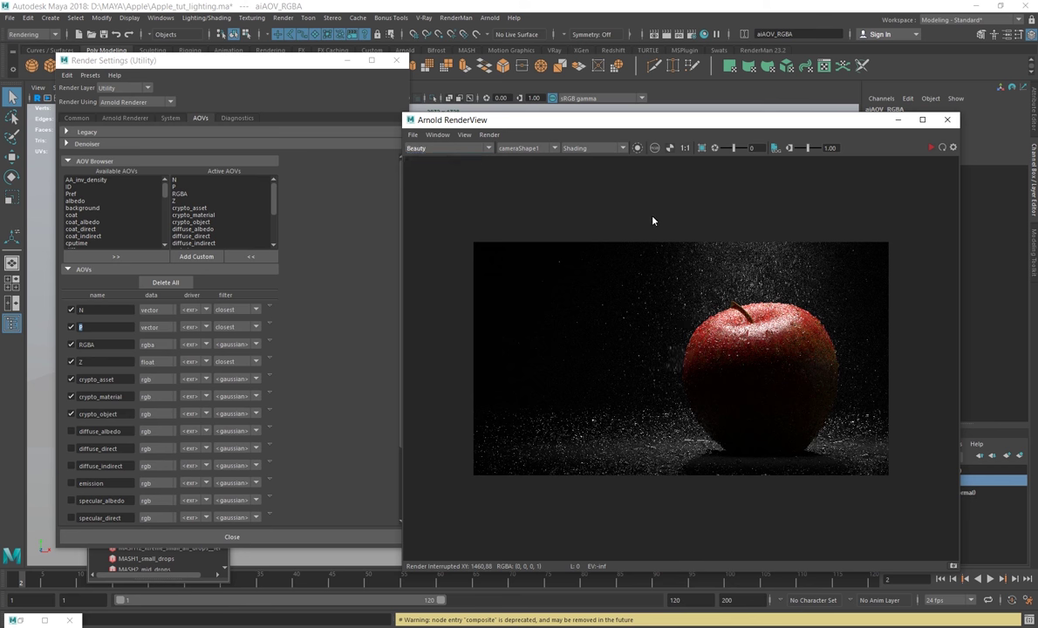
pyautogui.click(948, 119)
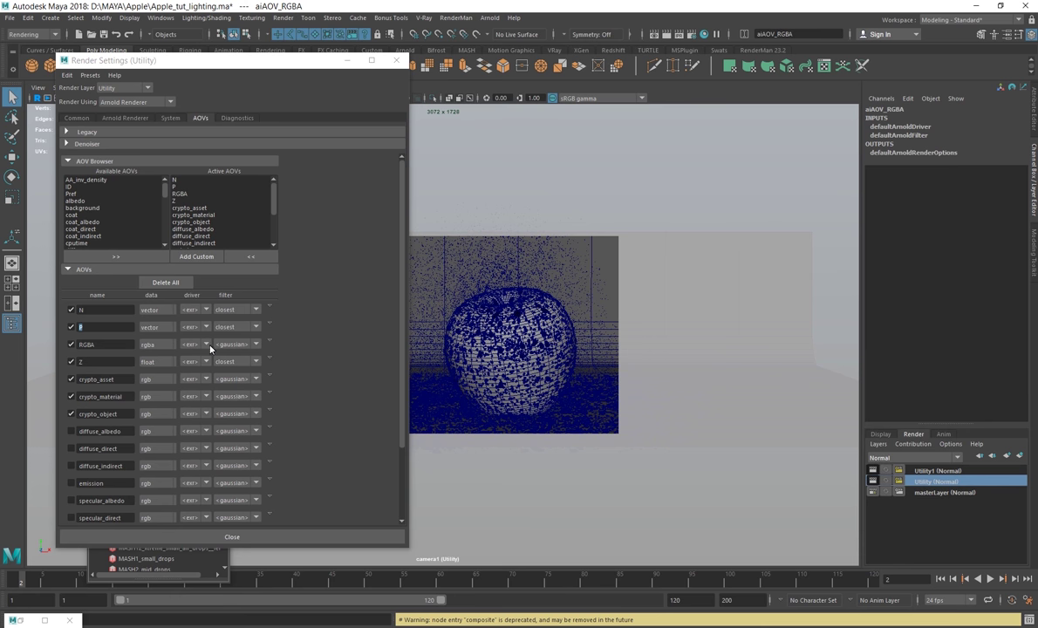
# Review the Utility layer's Z AOV and its common file output settings, including Merge AOVs, in the Render Settings
pyautogui.click(85, 361)
pyautogui.hotkey('ctrl', 'a')
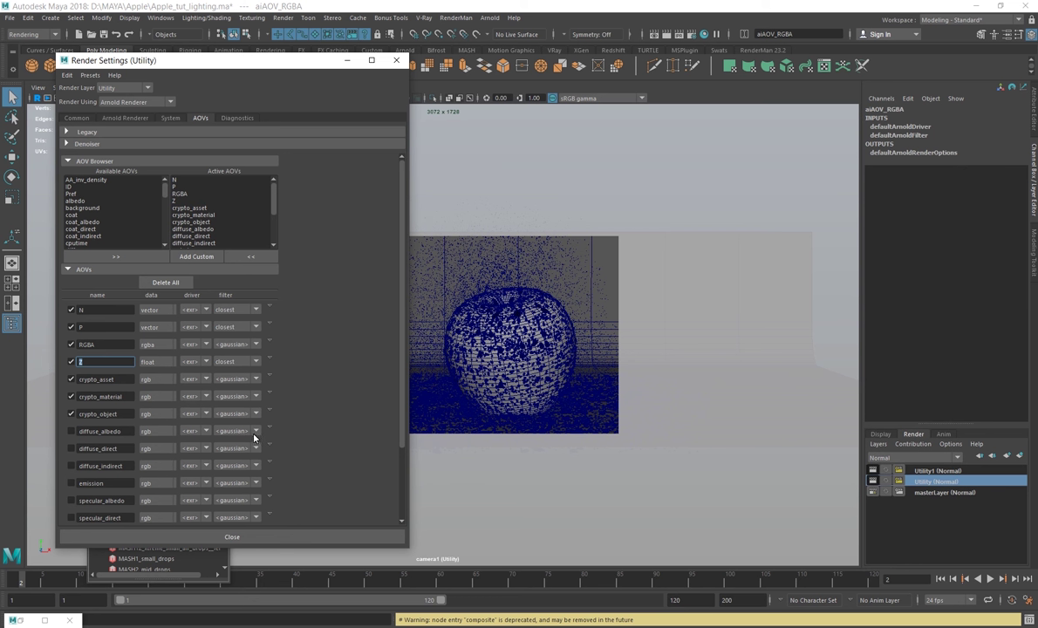
pyautogui.click(76, 118)
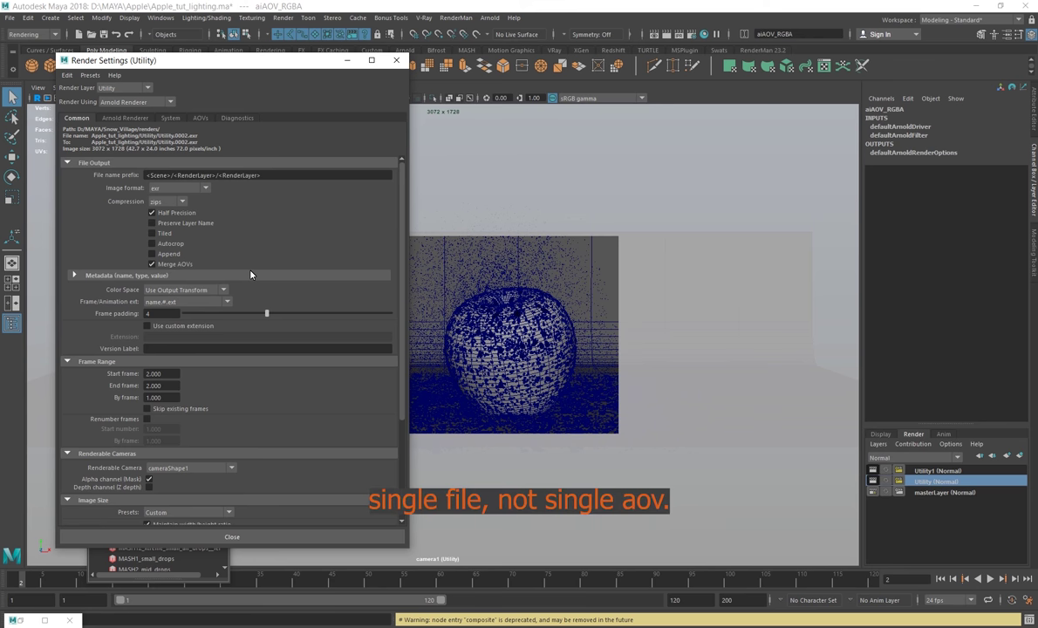
pyautogui.click(398, 63)
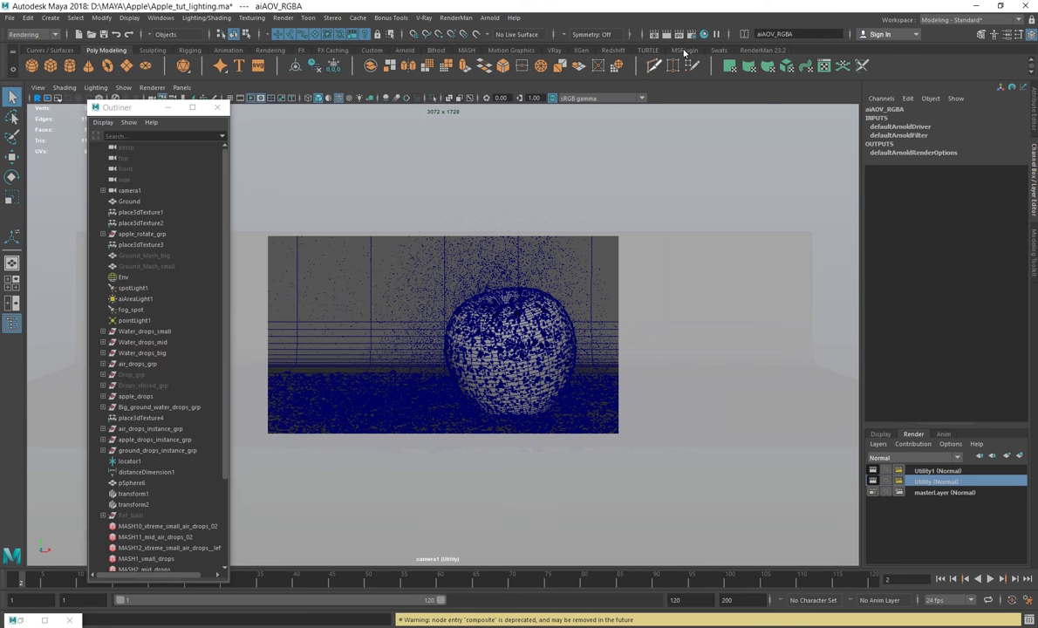
pyautogui.click(693, 35)
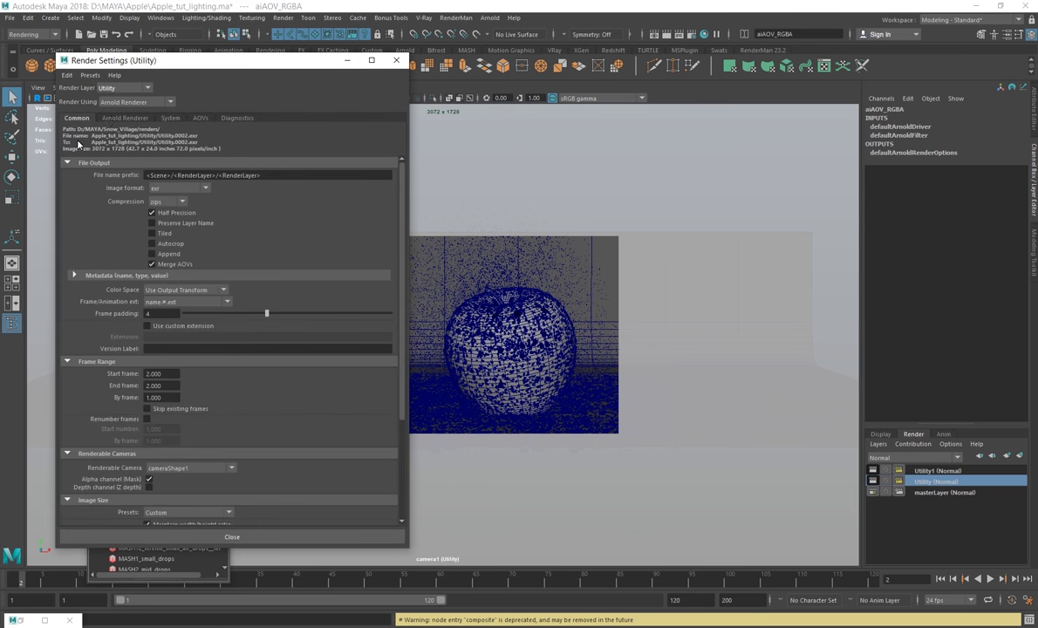